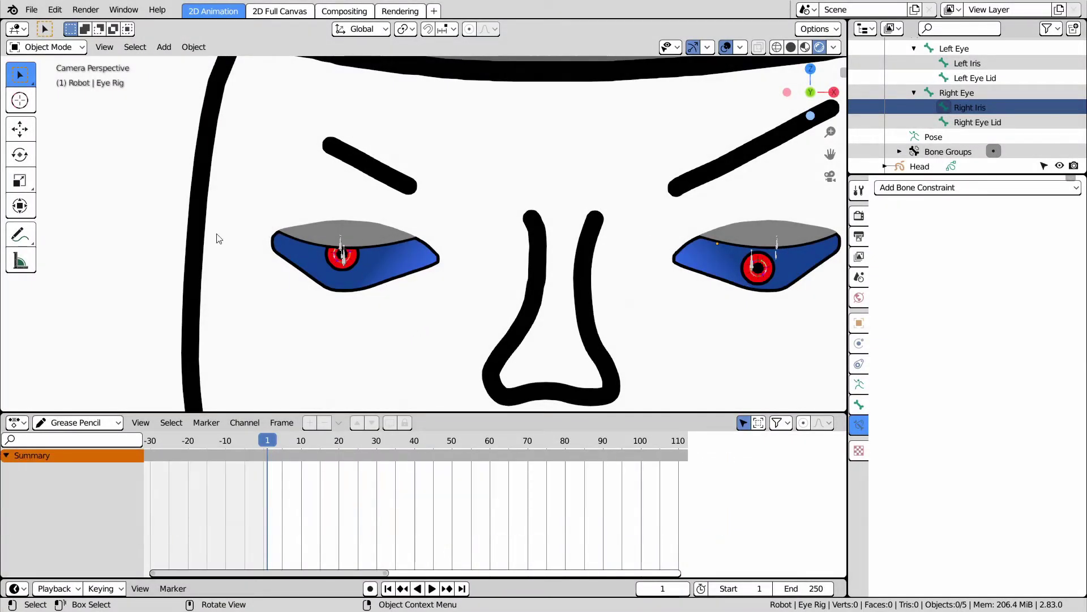
# Switch the Eye Rig armature to Pose Mode and look over the eye bones and the rig's hierarchy
pyautogui.click(59, 48)
pyautogui.click(56, 98)
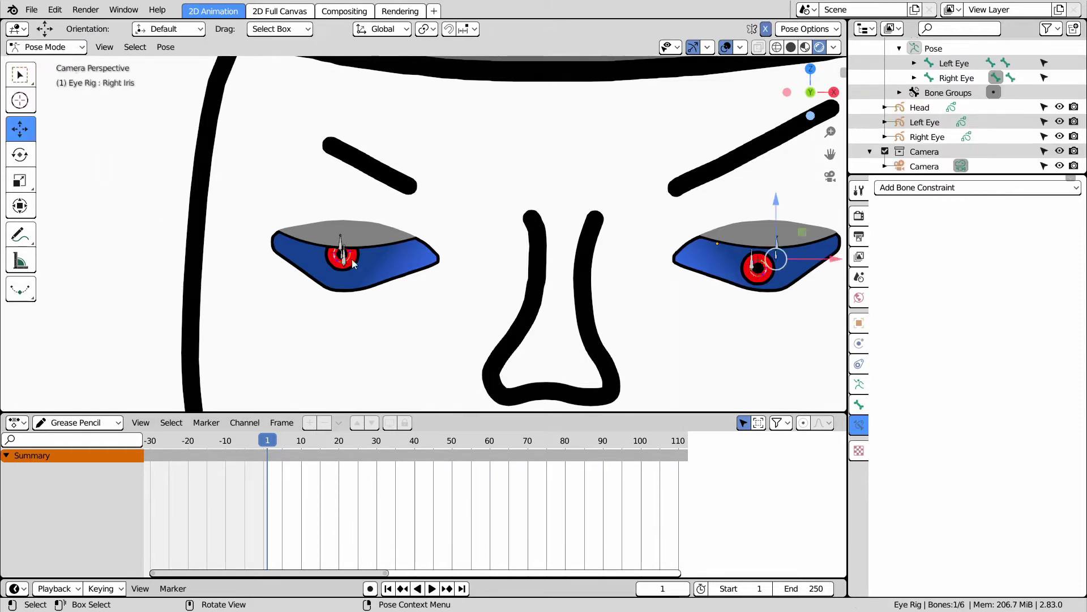
pyautogui.scroll(6, 360, 269)
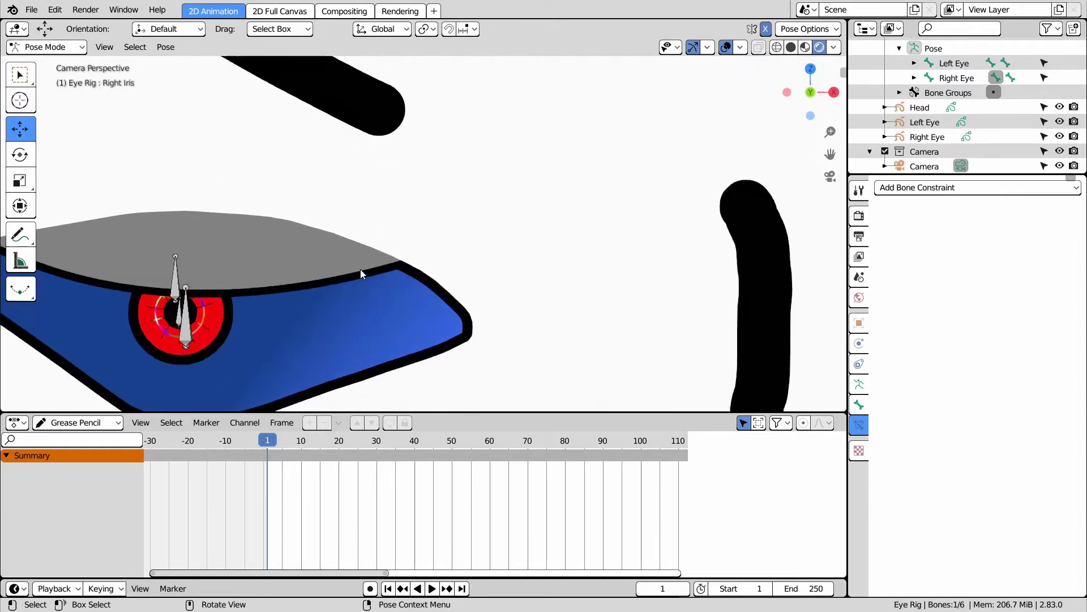
pyautogui.scroll(-3, 296, 269)
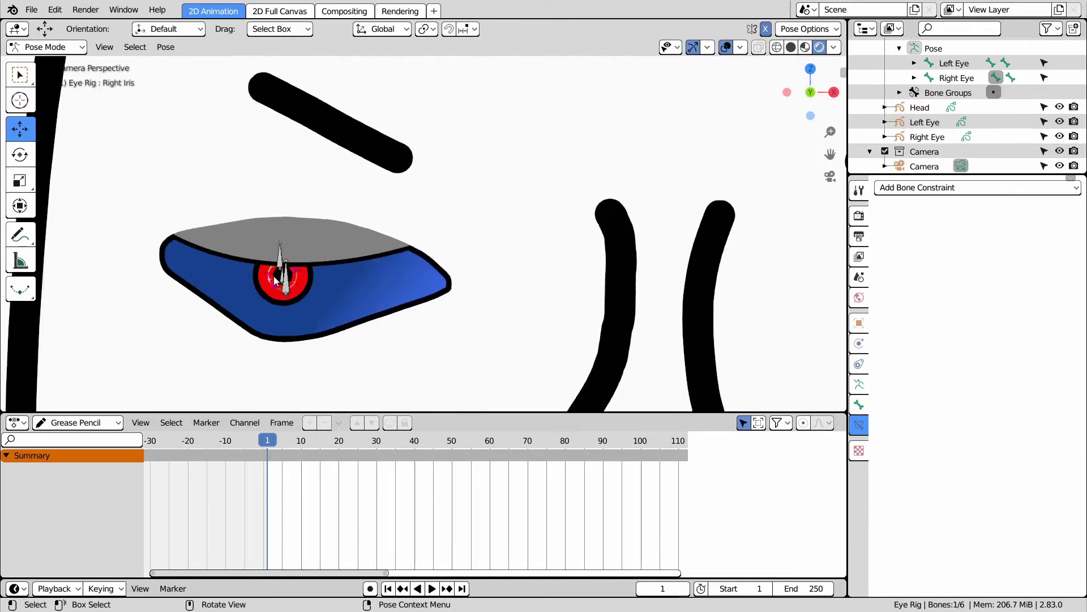
pyautogui.scroll(-4, 300, 283)
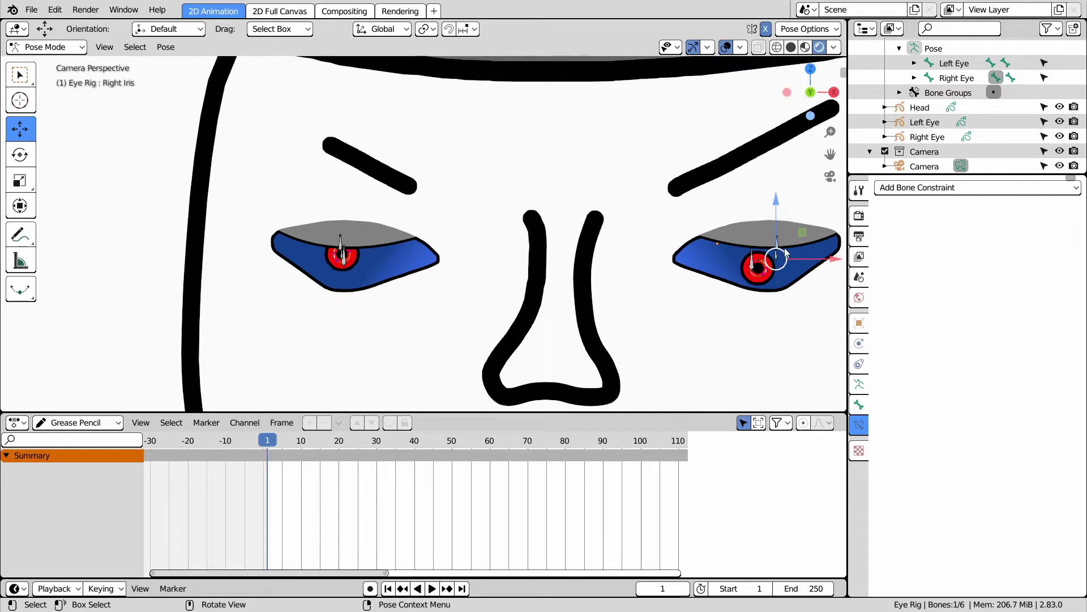
pyautogui.scroll(1, 885, 45)
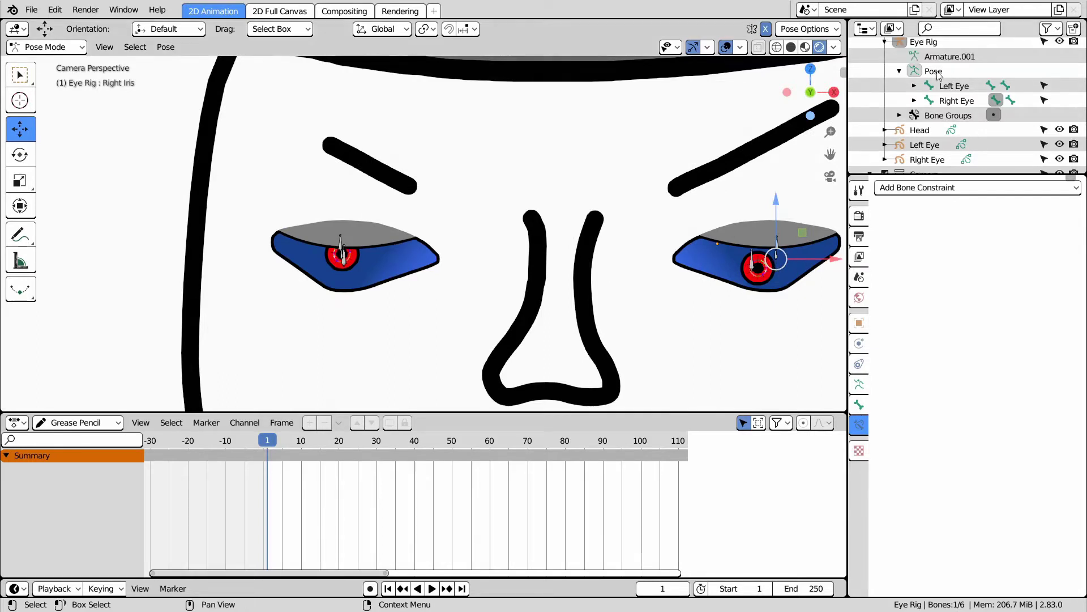
pyautogui.click(884, 43)
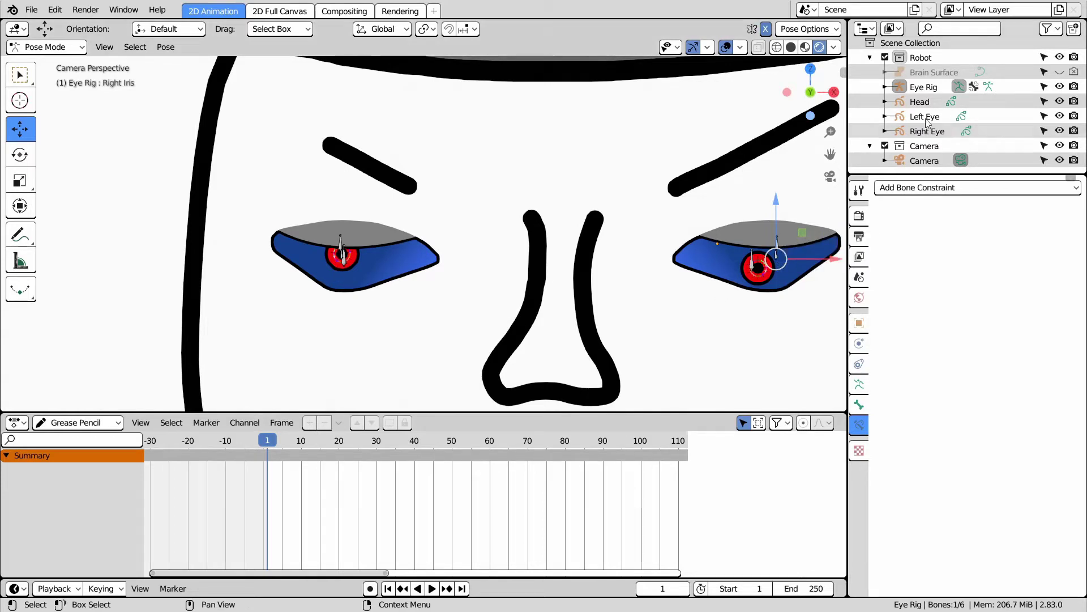
pyautogui.click(886, 87)
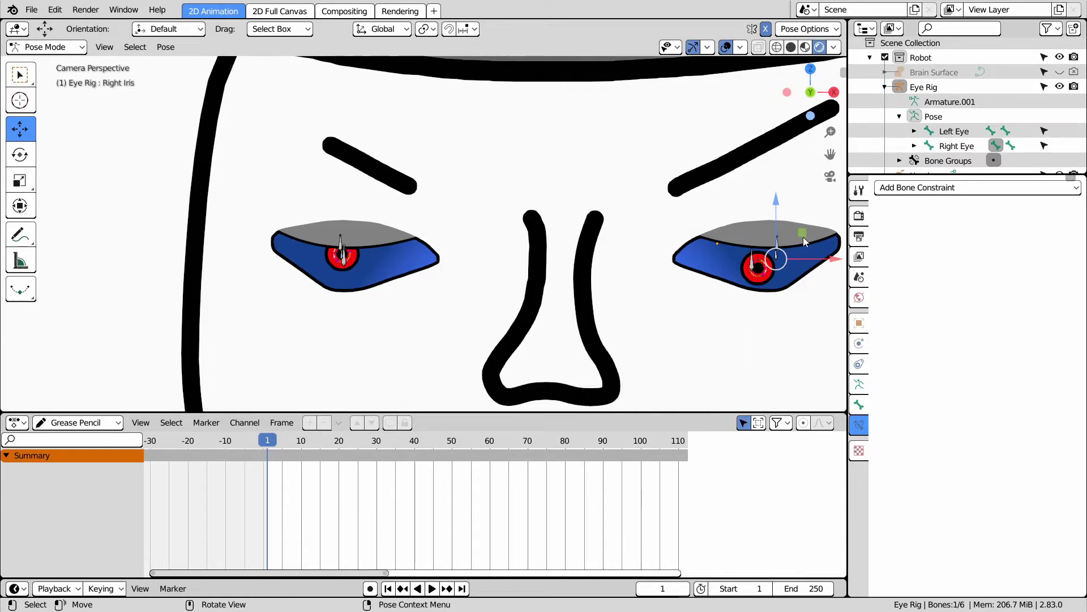
# Rotate the Right Iris bone freehand, with its bone transform values shown, ending at about zero Z rotation
pyautogui.moveTo(804, 232)
pyautogui.mouseDown()
pyautogui.moveTo(820, 216)
pyautogui.moveTo(747, 254)
pyautogui.moveTo(790, 233)
pyautogui.moveTo(795, 243)
pyautogui.moveTo(799, 264)
pyautogui.moveTo(759, 308)
pyautogui.moveTo(707, 278)
pyautogui.moveTo(728, 146)
pyautogui.moveTo(781, 213)
pyautogui.moveTo(821, 223)
pyautogui.moveTo(800, 239)
pyautogui.mouseUp()
pyautogui.press('r')
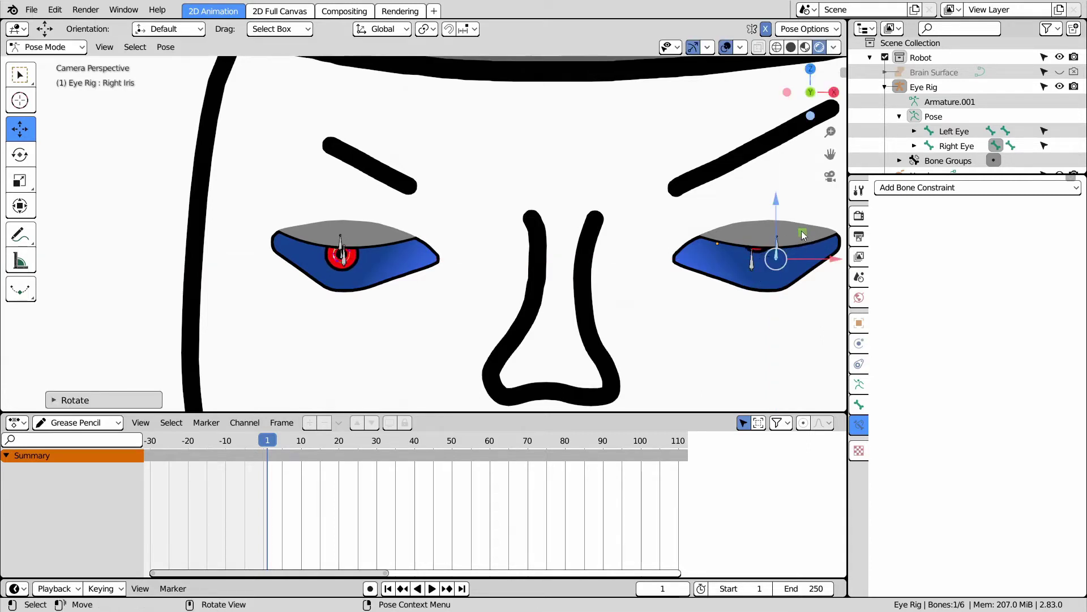
pyautogui.press('r')
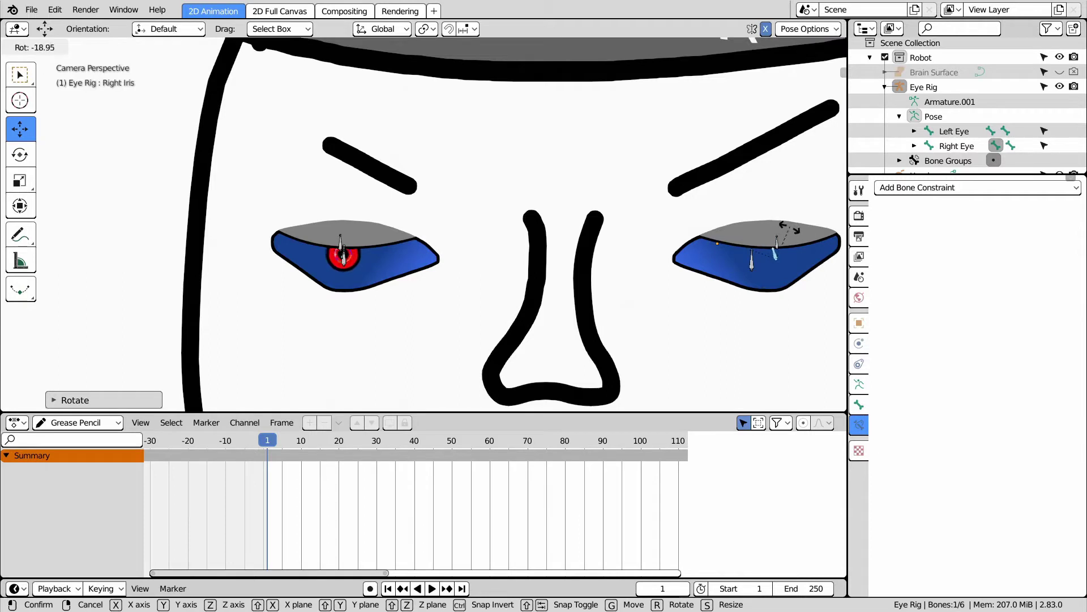
pyautogui.click(799, 229)
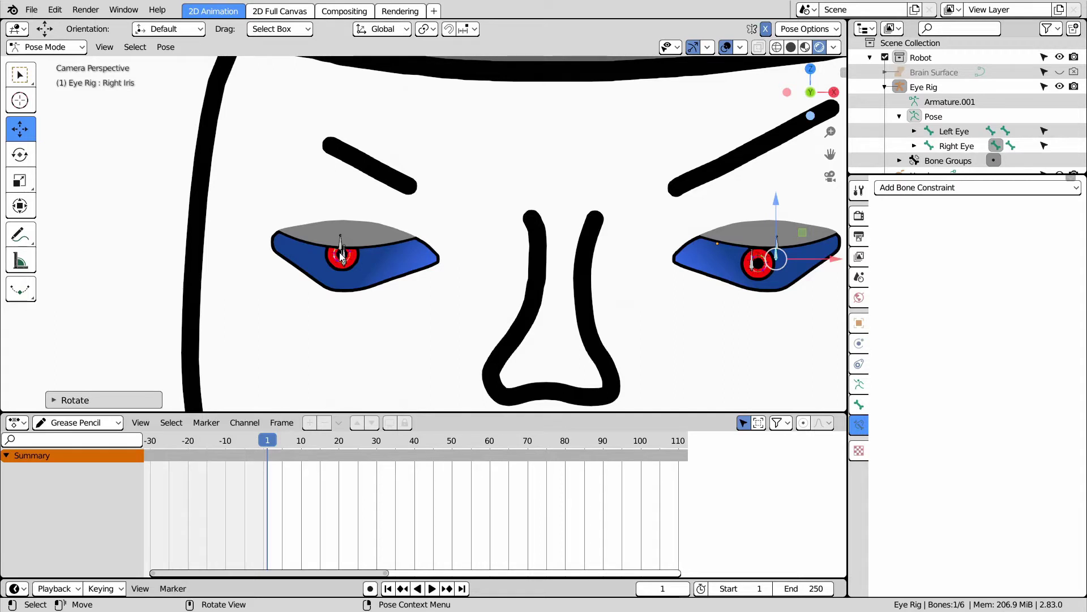
pyautogui.click(862, 408)
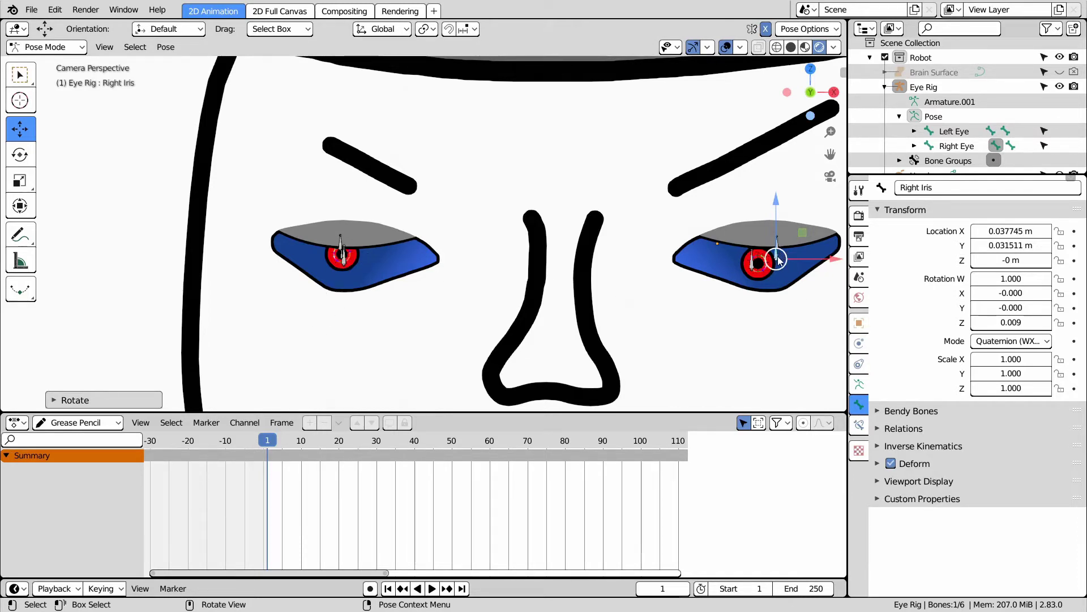
pyautogui.press('r')
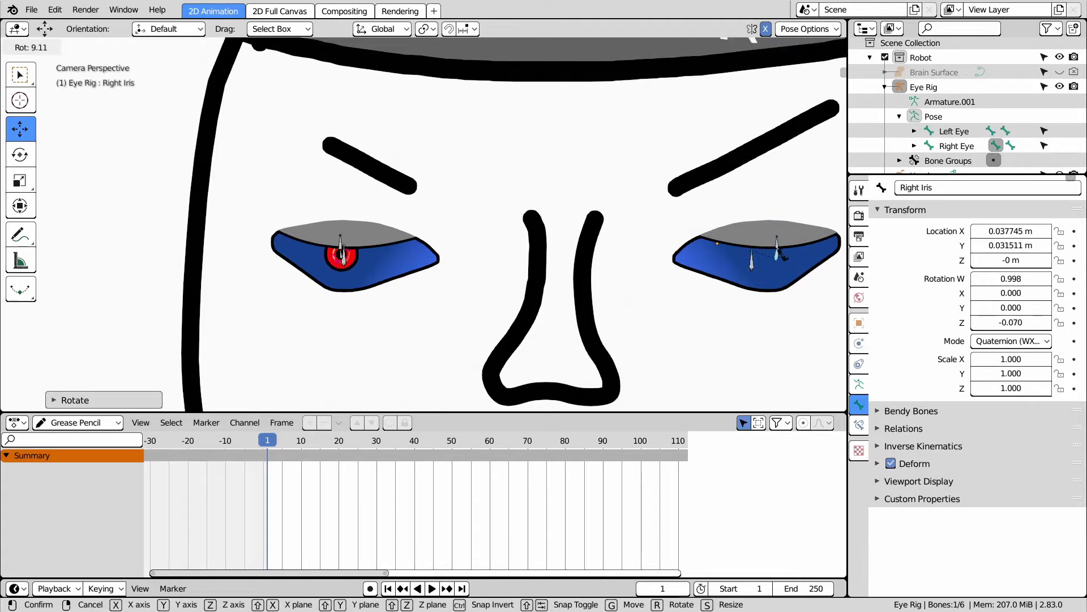
pyautogui.click(826, 214)
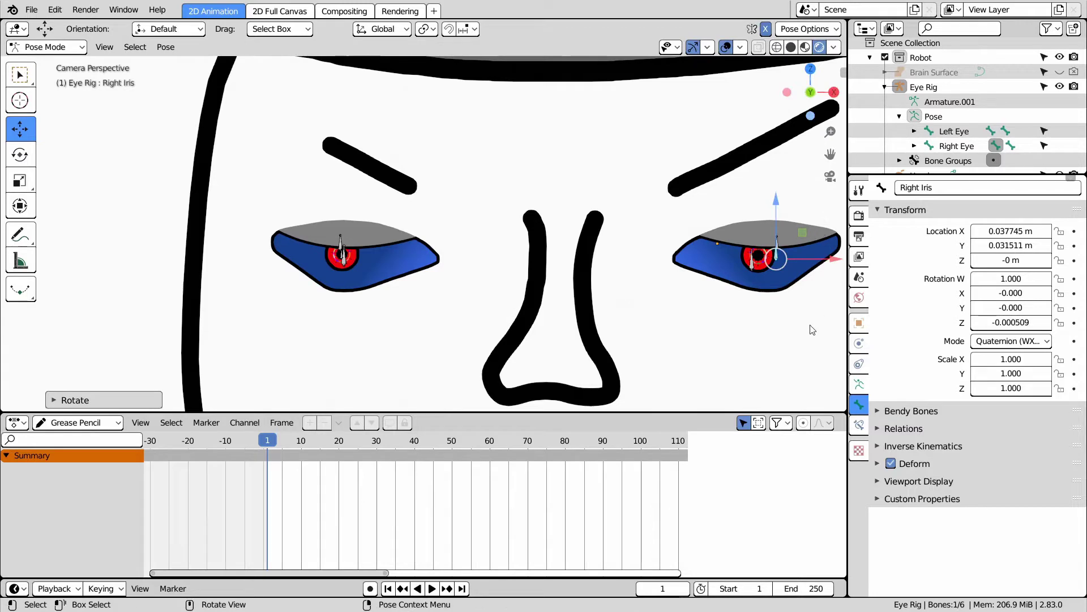
# Move the Right Iris bone to about X 0.019 m, Y 0.060 m
pyautogui.press('g')
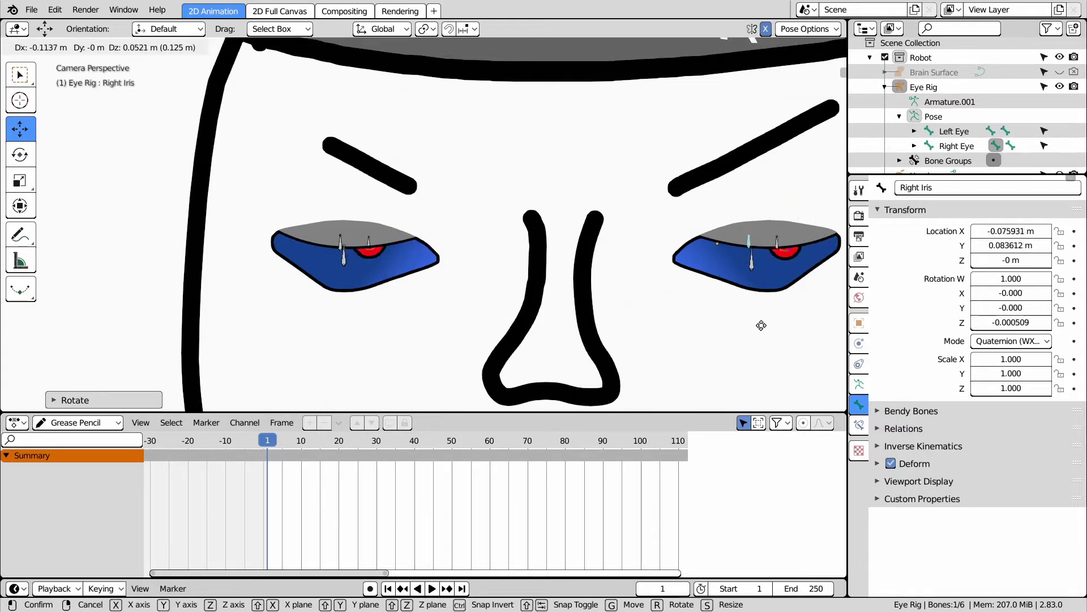
pyautogui.click(784, 330)
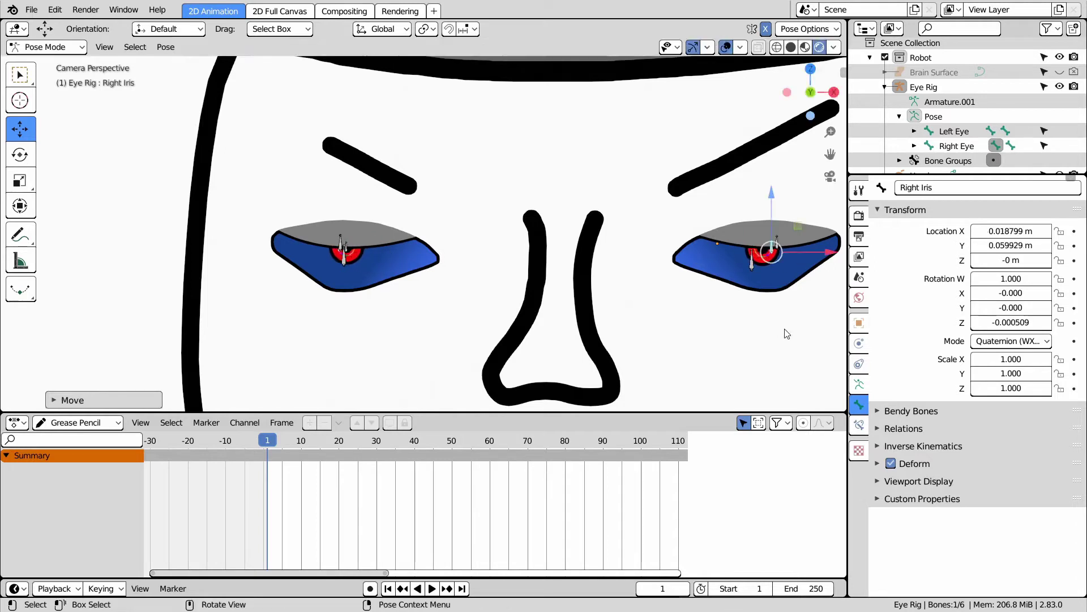
# Select the Left Iris bone and move it with X mirroring to about X 0 m, Y 0.010 m
pyautogui.click(349, 252)
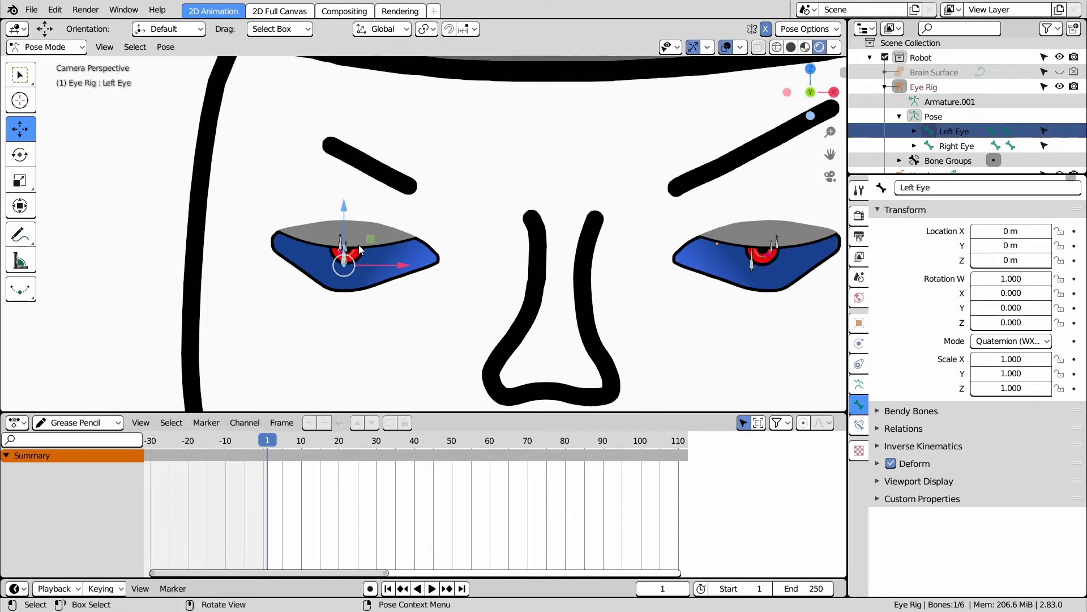
pyautogui.scroll(3, 362, 244)
pyautogui.click(291, 272)
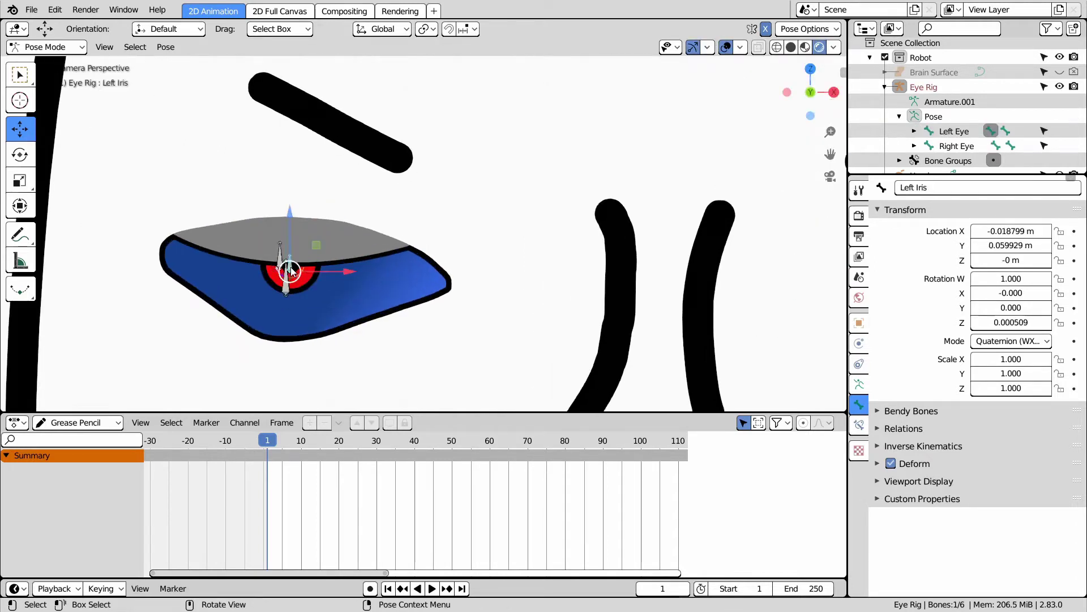
pyautogui.scroll(-3, 391, 350)
pyautogui.press('g')
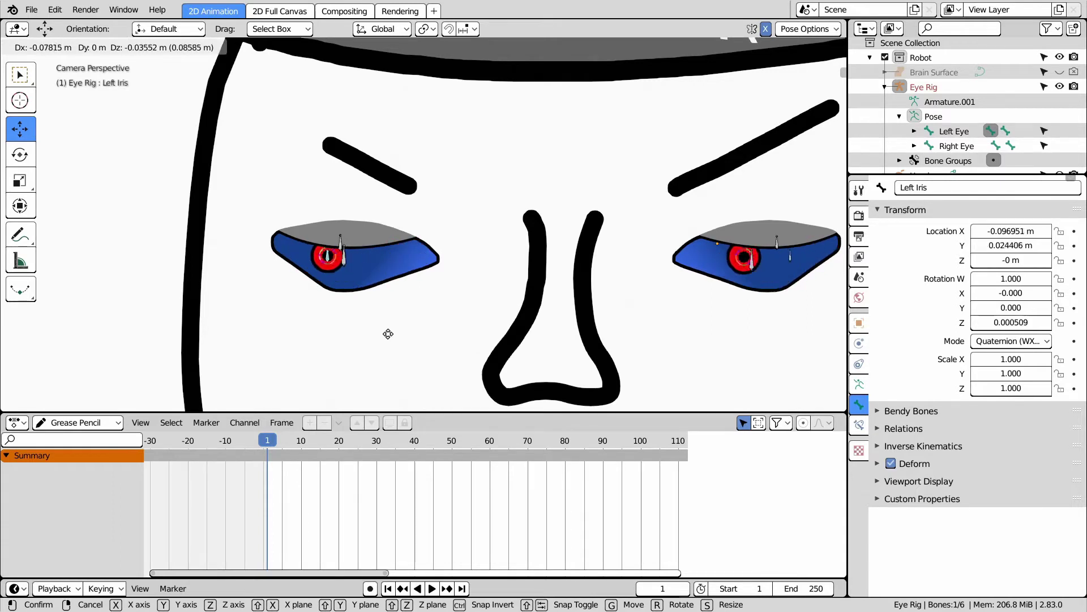
pyautogui.click(411, 335)
# Deselect the bones and examine the left iris, its detail ring and the surrounding eye bones up close
pyautogui.scroll(8, 338, 282)
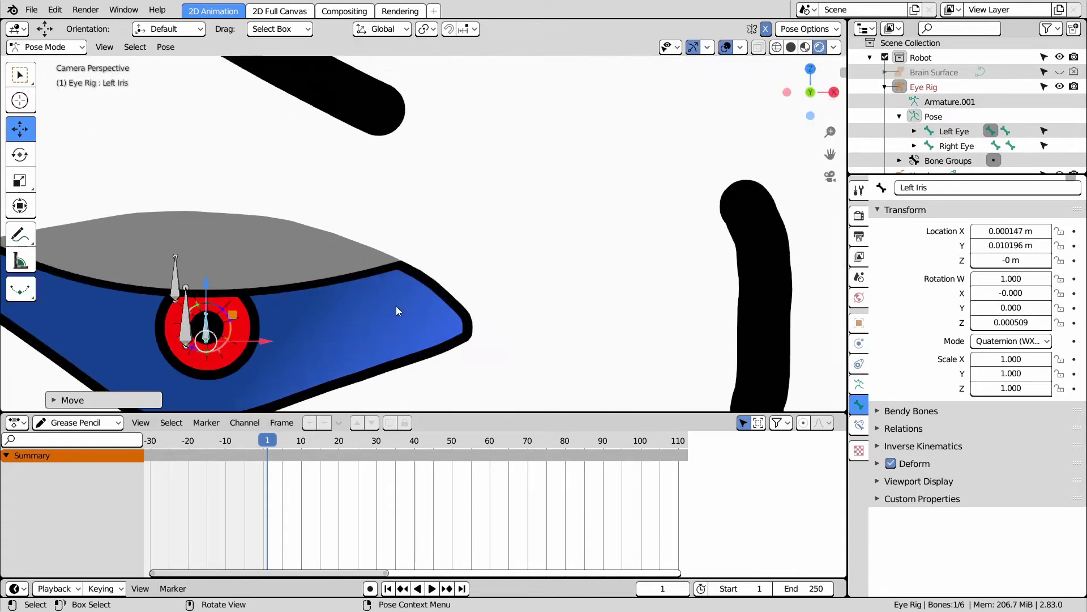
pyautogui.click(286, 339)
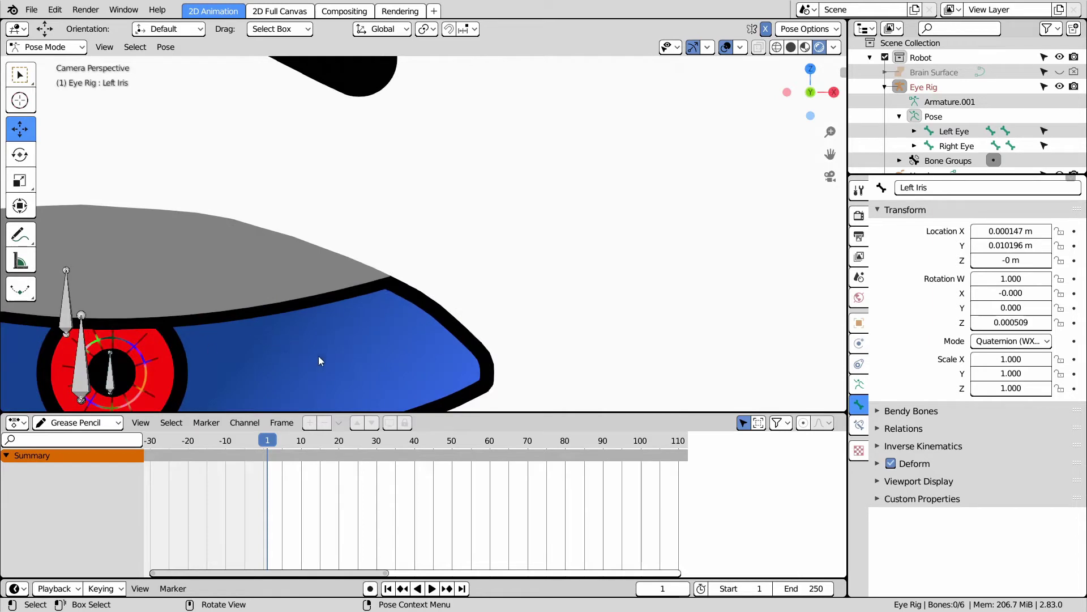
pyautogui.scroll(-3, 338, 359)
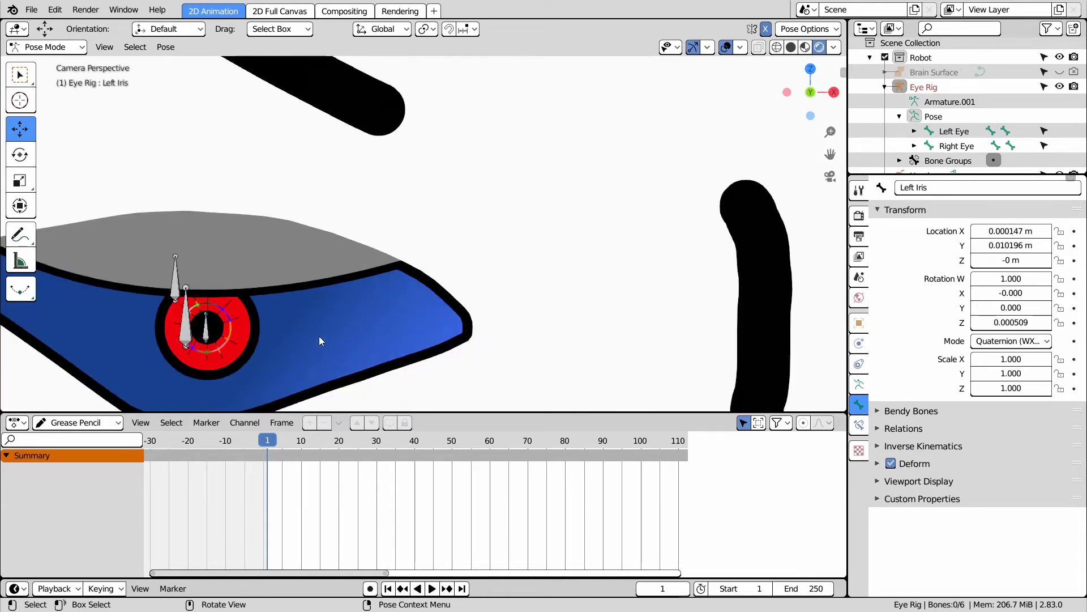
pyautogui.keyDown('shift'); pyautogui.moveTo(318, 335); pyautogui.dragTo(460, 269, button='middle'); pyautogui.keyUp('shift')
pyautogui.scroll(5, 460, 268)
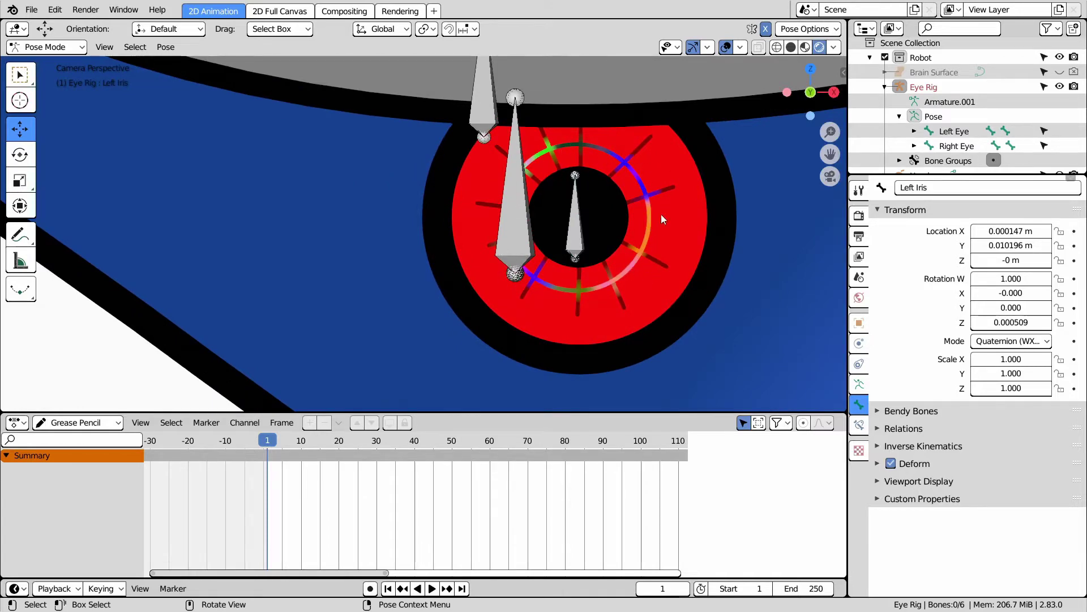
pyautogui.scroll(-6, 541, 236)
pyautogui.scroll(4, 553, 236)
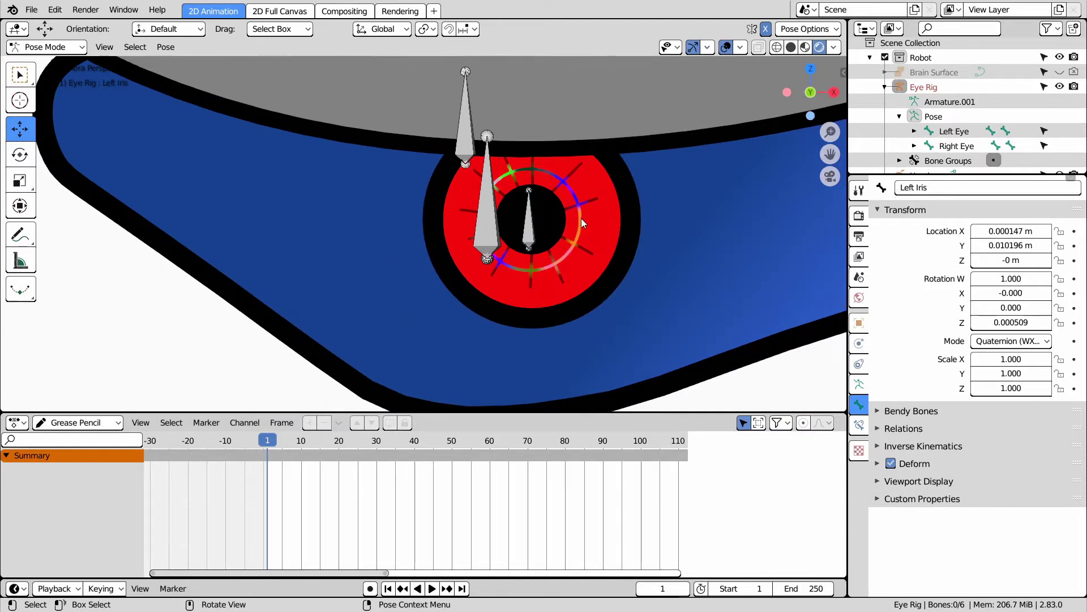
pyautogui.scroll(-3, 480, 232)
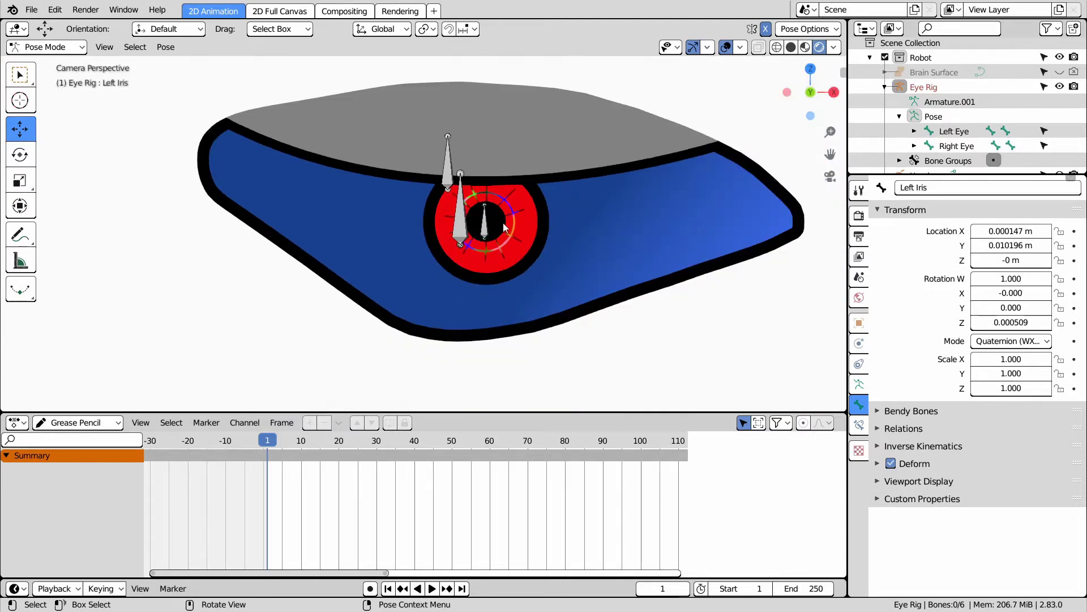
pyautogui.scroll(-6, 487, 214)
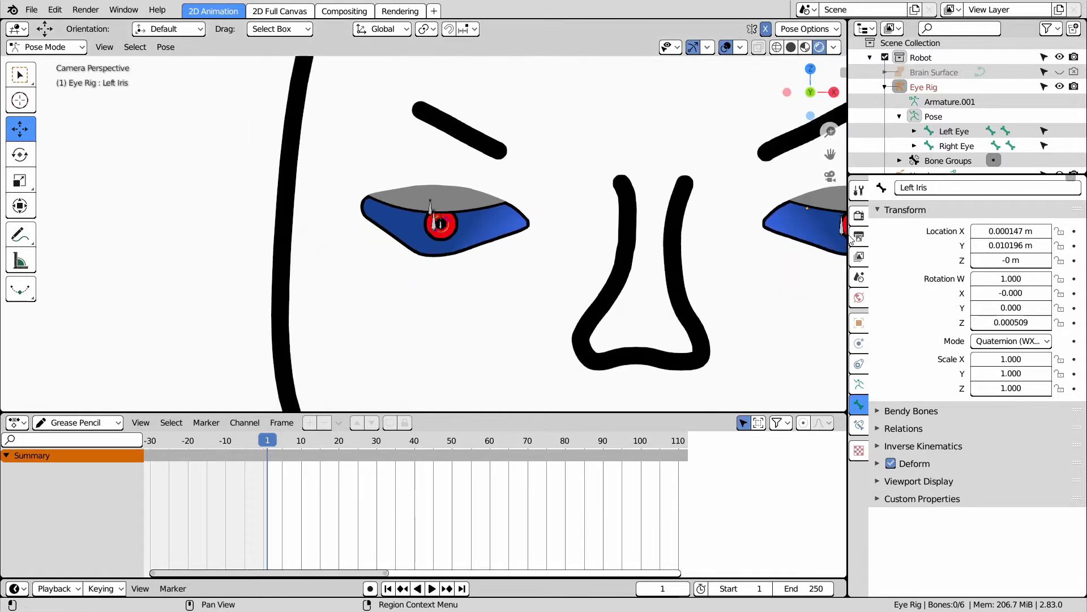
pyautogui.scroll(4, 470, 228)
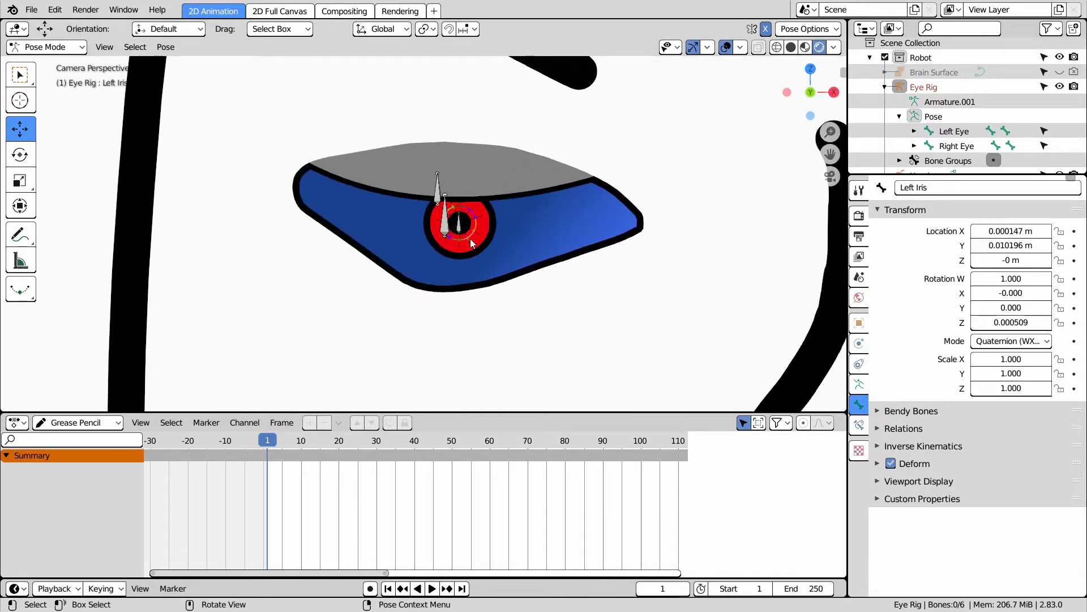
pyautogui.scroll(-2, 481, 242)
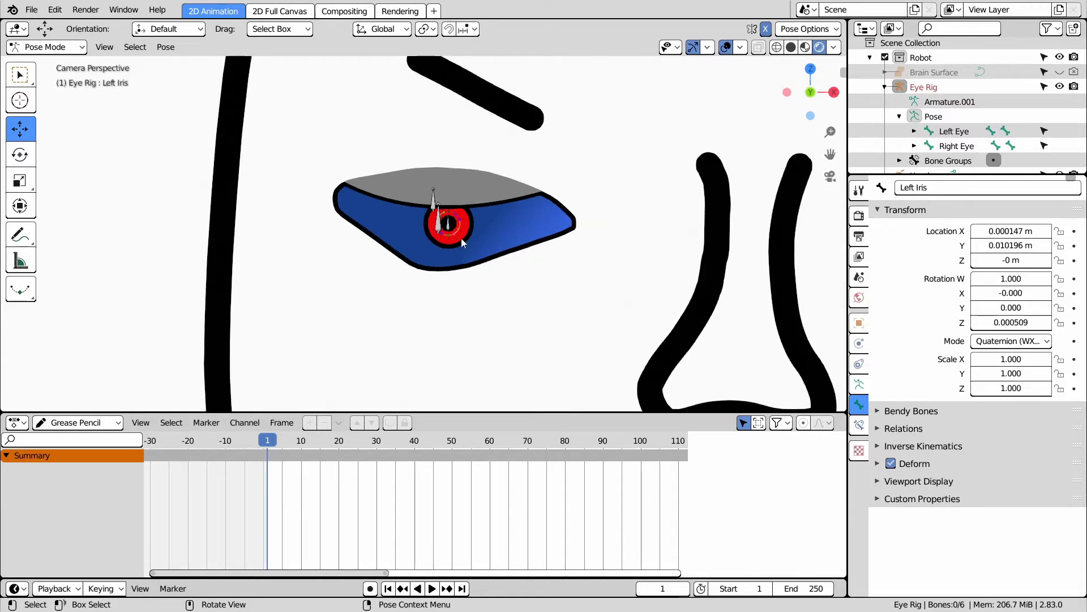
pyautogui.scroll(4, 446, 238)
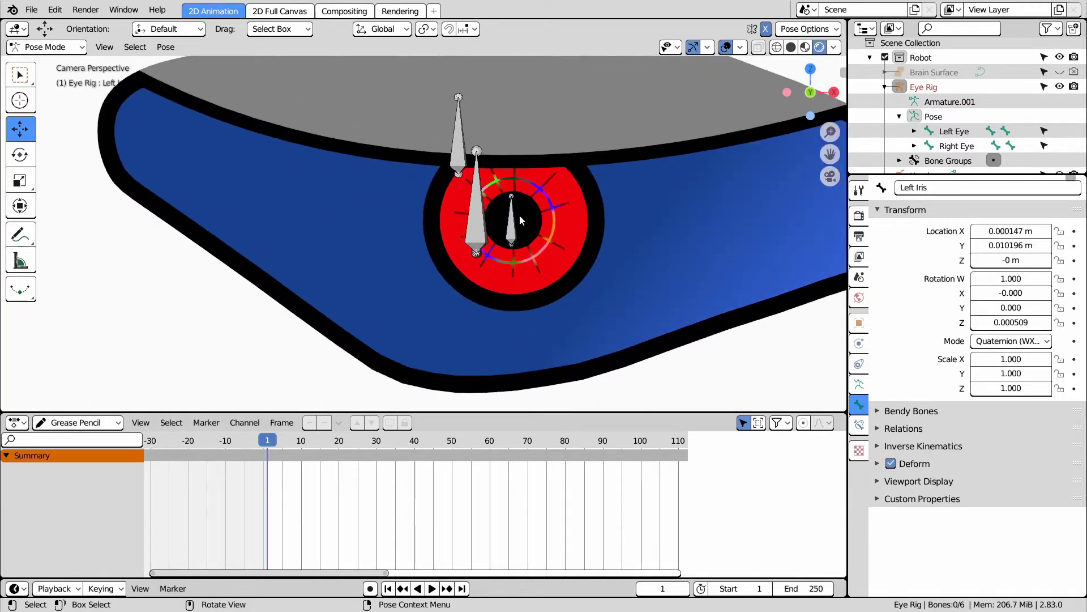
pyautogui.scroll(2, 519, 220)
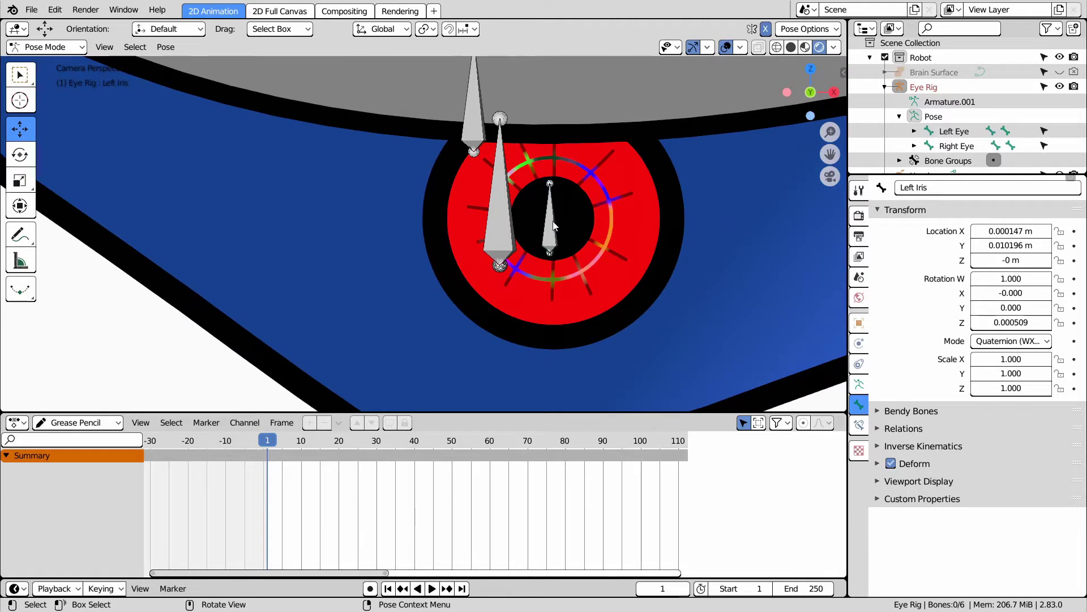
# Select the Left Iris bone to examine it, then make the Left Eye Lid bone the selected one
pyautogui.click(554, 226)
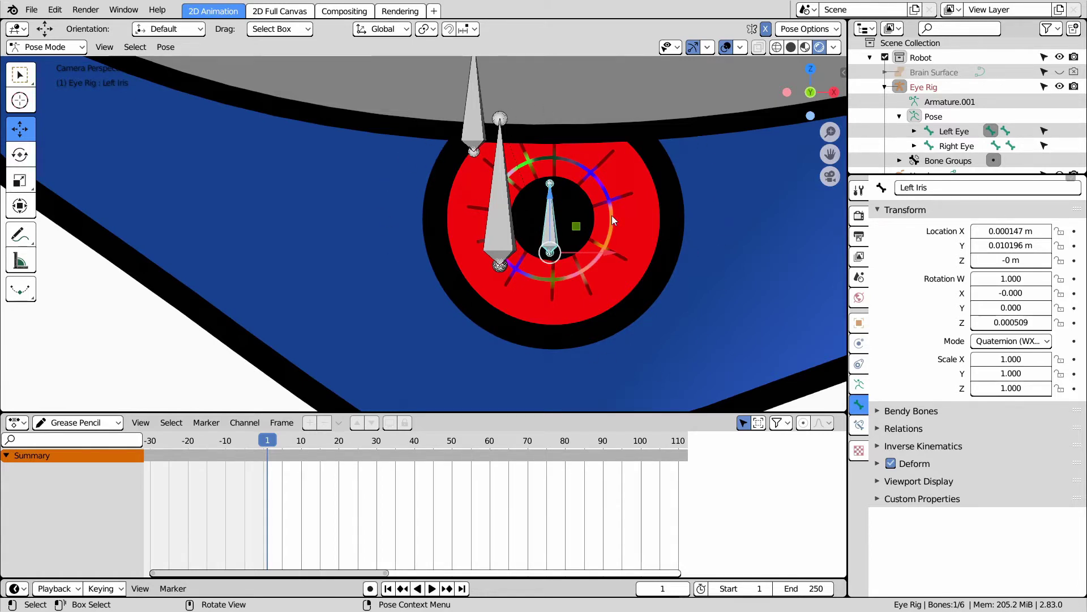
pyautogui.scroll(-10, 612, 216)
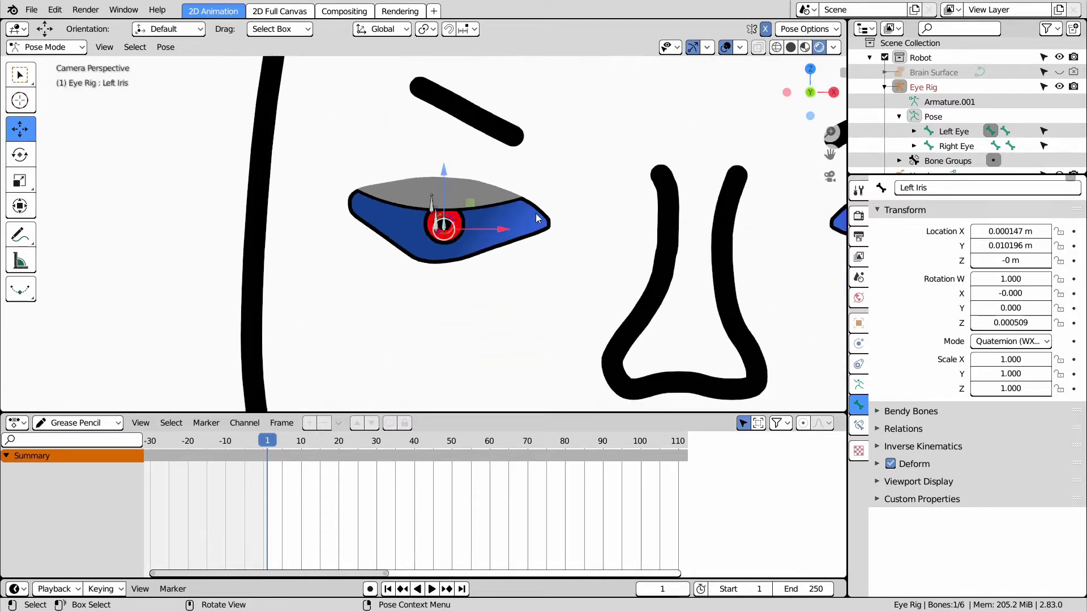
pyautogui.scroll(6, 410, 177)
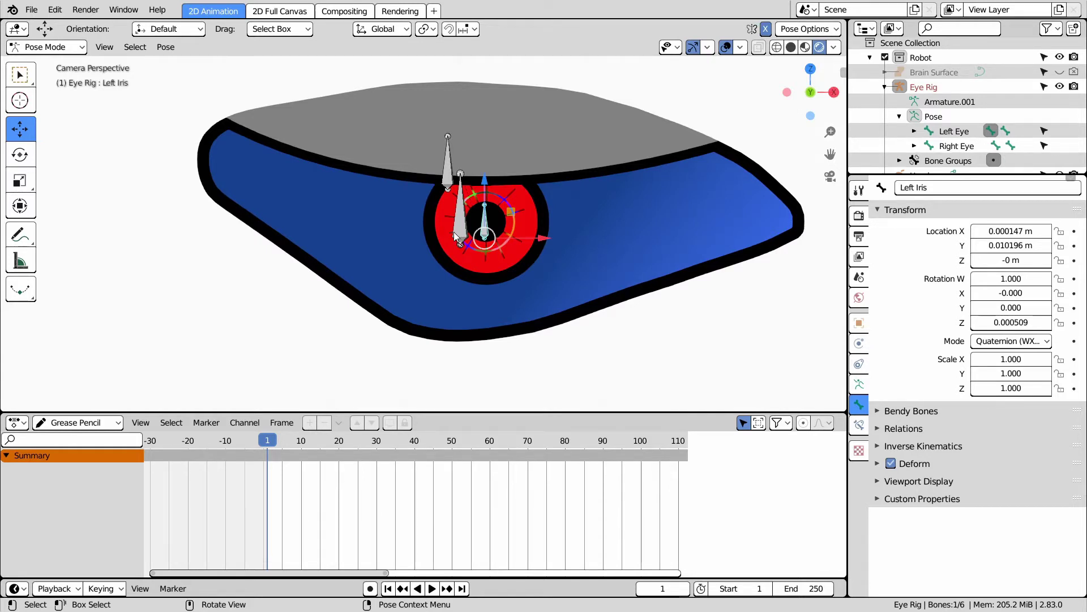
pyautogui.scroll(2, 491, 266)
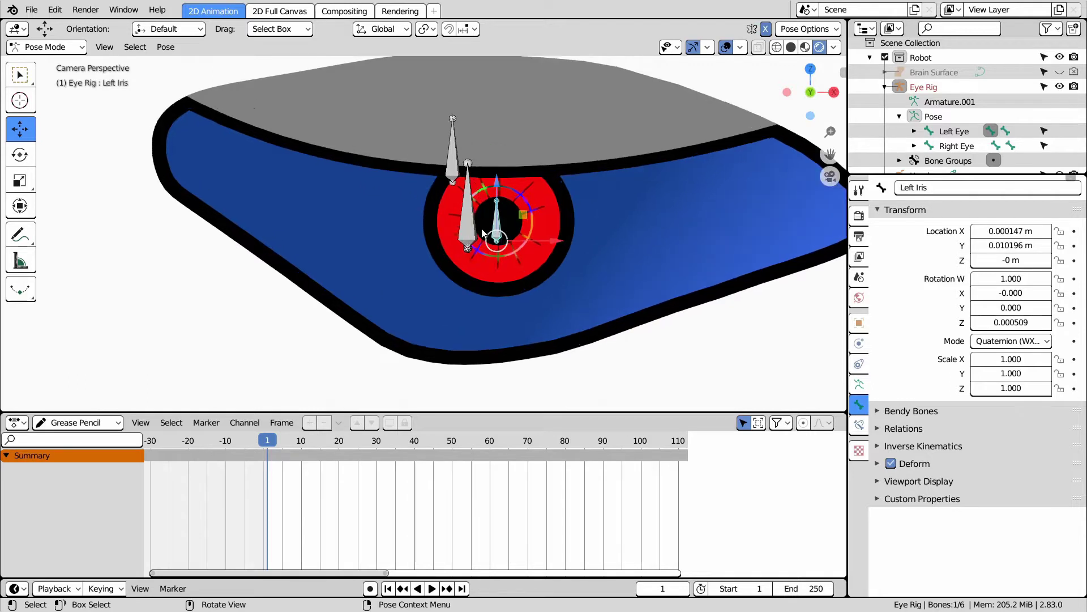
pyautogui.click(457, 159)
pyautogui.scroll(-3, 453, 161)
pyautogui.scroll(-6, 457, 159)
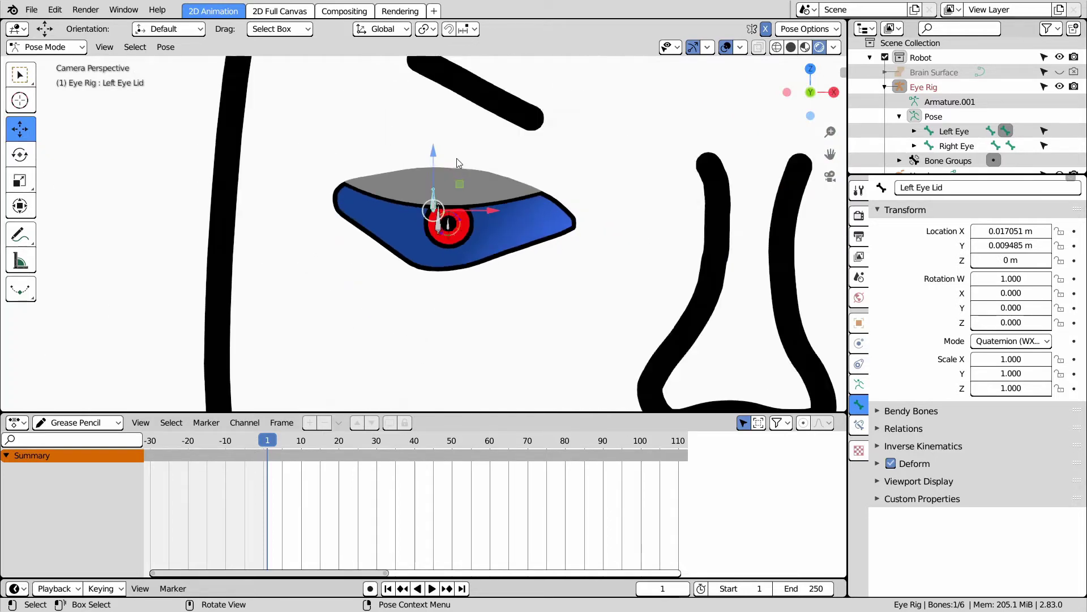
pyautogui.scroll(-1, 479, 170)
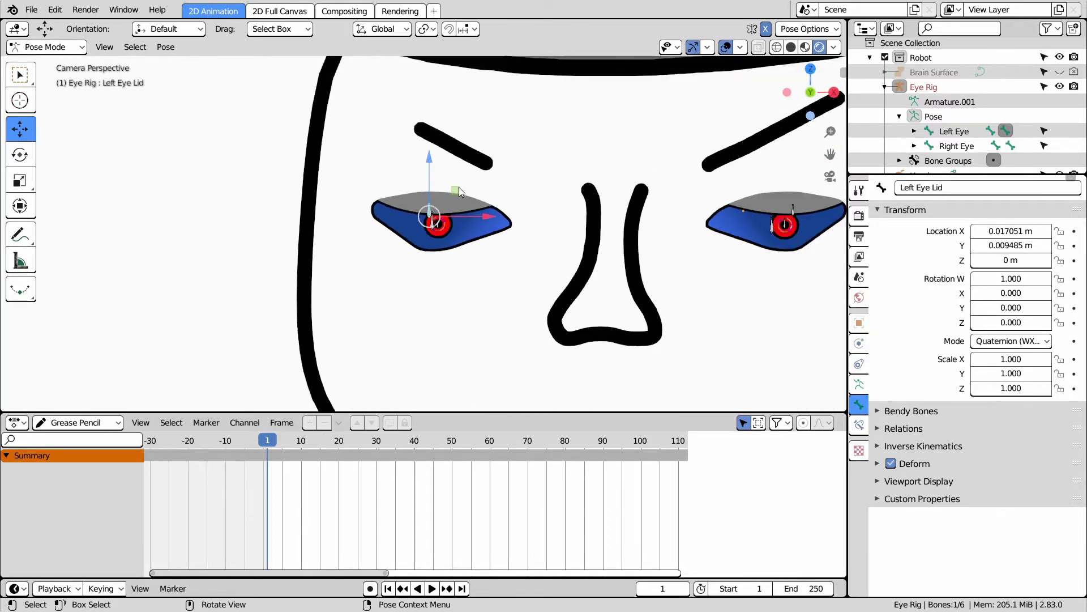
# Lock the IK X axis in the Left Eye Lid bone's inverse kinematics settings
pyautogui.moveTo(457, 190); pyautogui.dragTo(492, 193)
pyautogui.rightClick(491, 194)
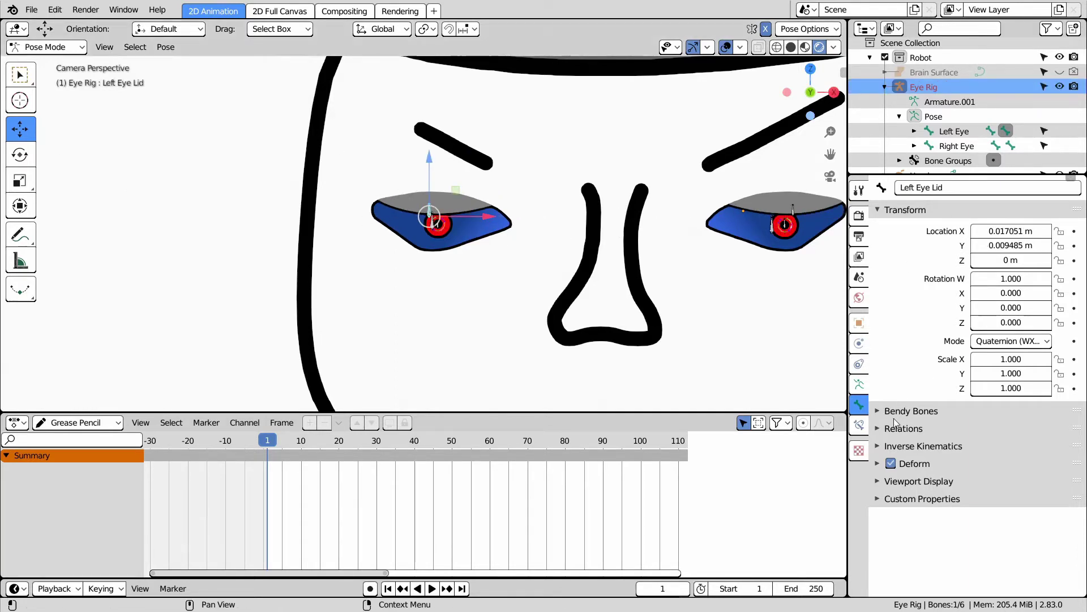
pyautogui.click(879, 449)
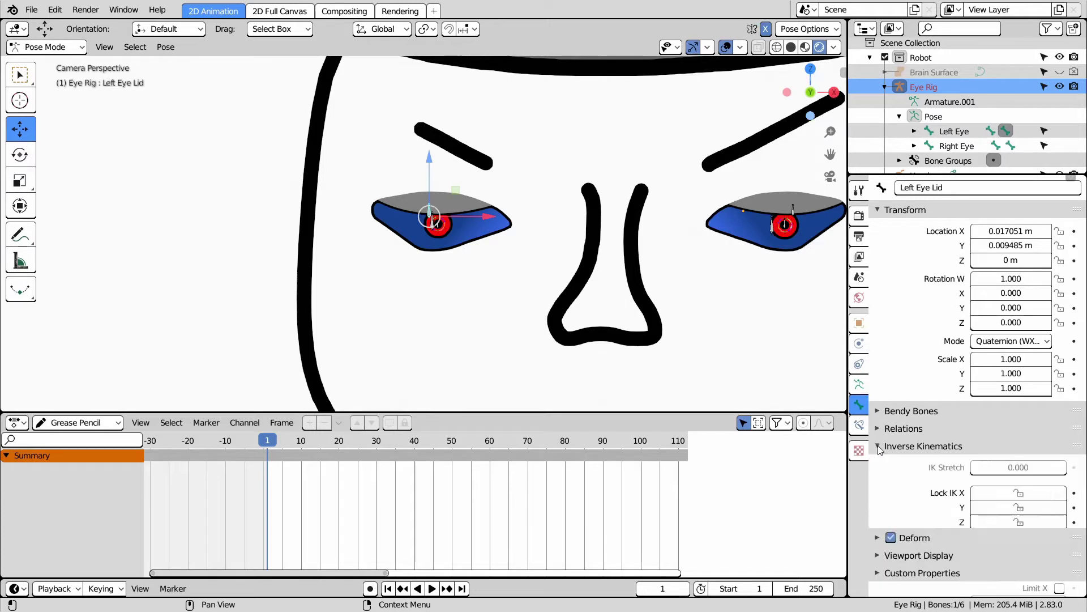
pyautogui.click(1021, 497)
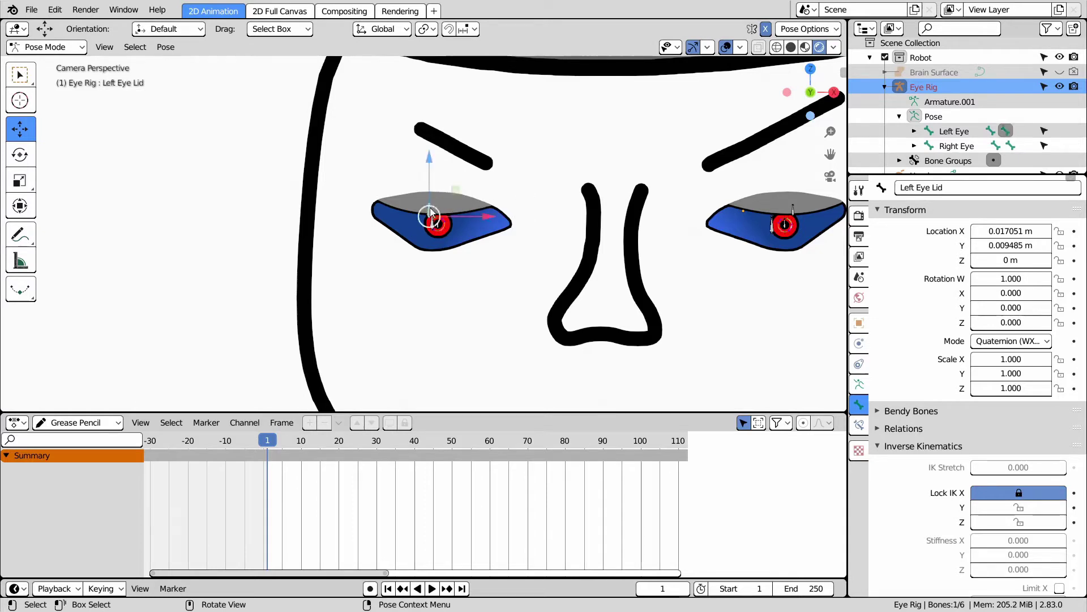
# Try moving the Left Eye Lid bone freely with its IK X axis locked, and undo the move
pyautogui.click(456, 195)
pyautogui.click(432, 216)
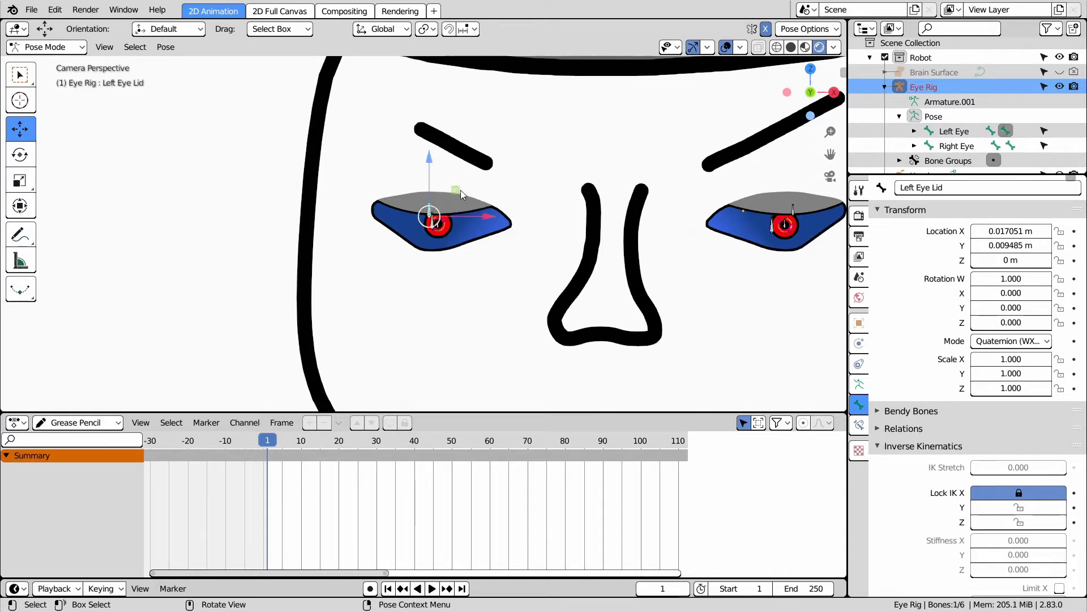
pyautogui.press('g')
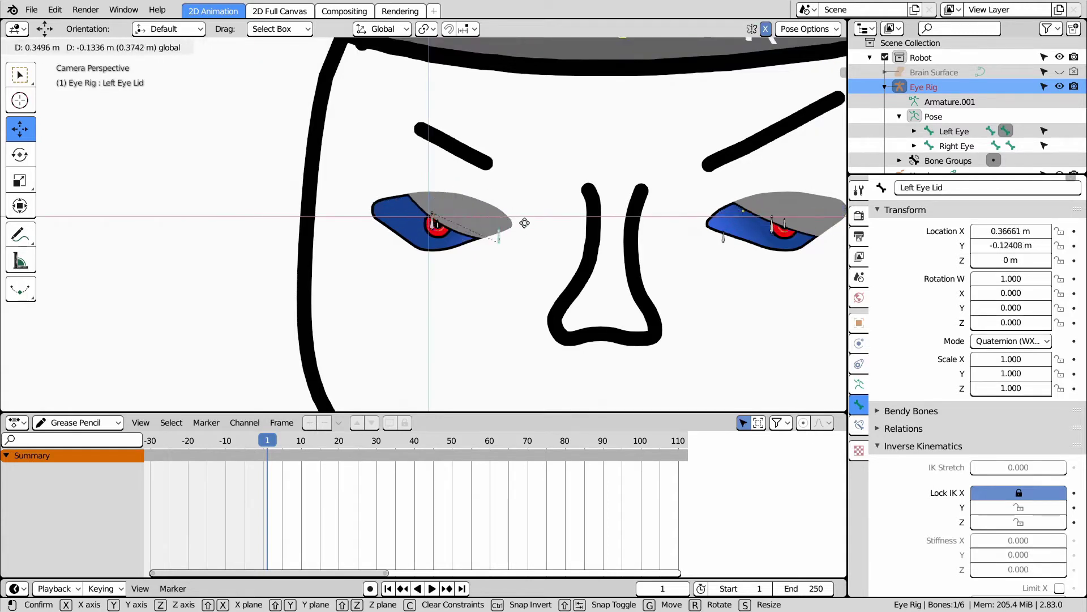
pyautogui.click(463, 204)
pyautogui.hotkey('ctrl', 'z')
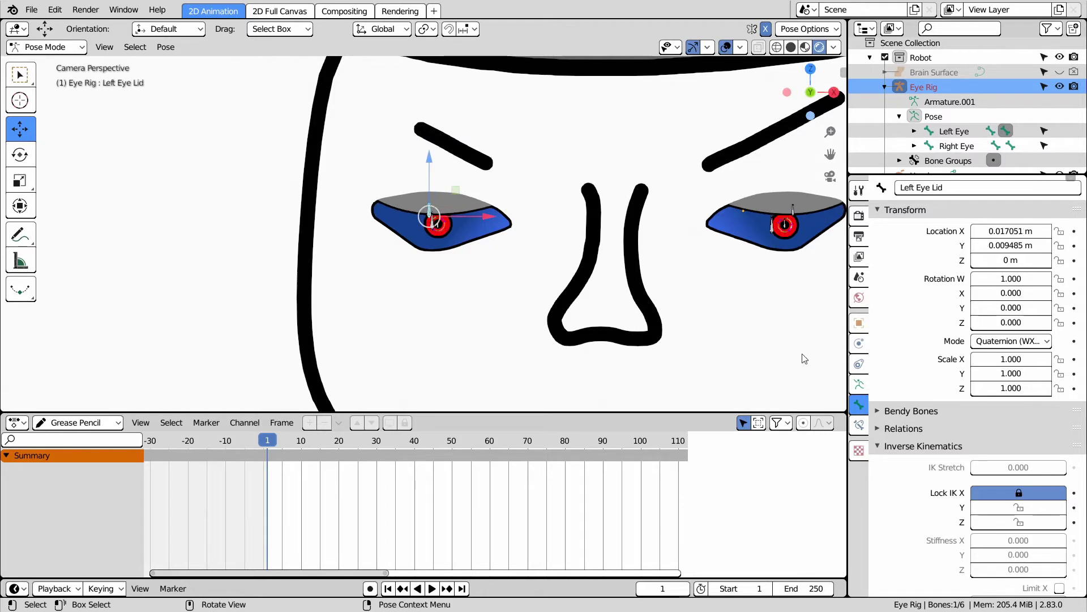
# Review the Left Eye Lid bone's IK stiffness and limit settings and the armature's bone groups
pyautogui.scroll(-3, 944, 471)
pyautogui.scroll(-5, 944, 471)
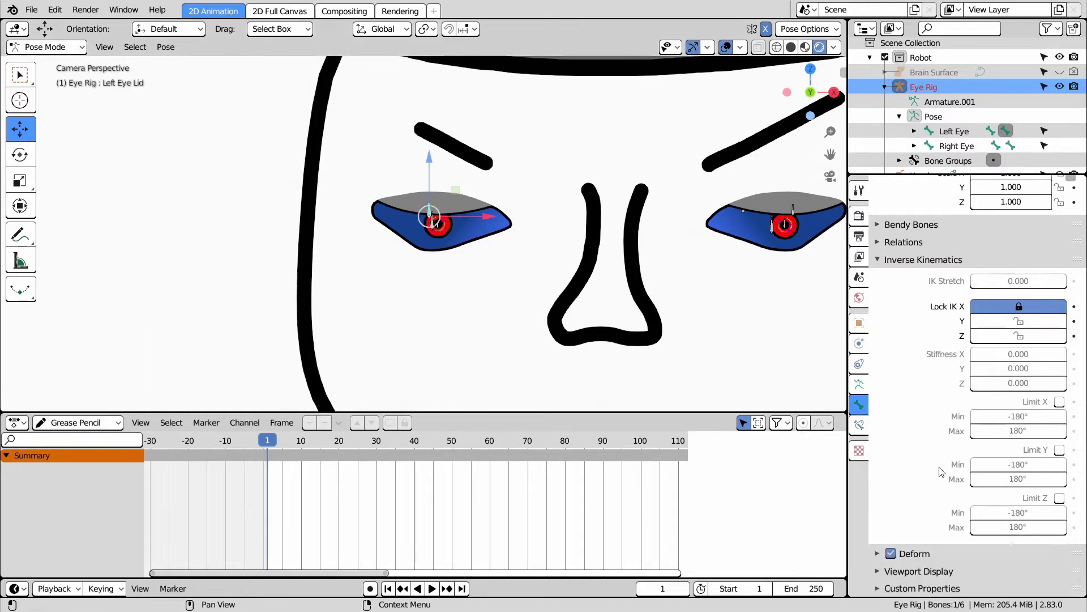
pyautogui.click(875, 261)
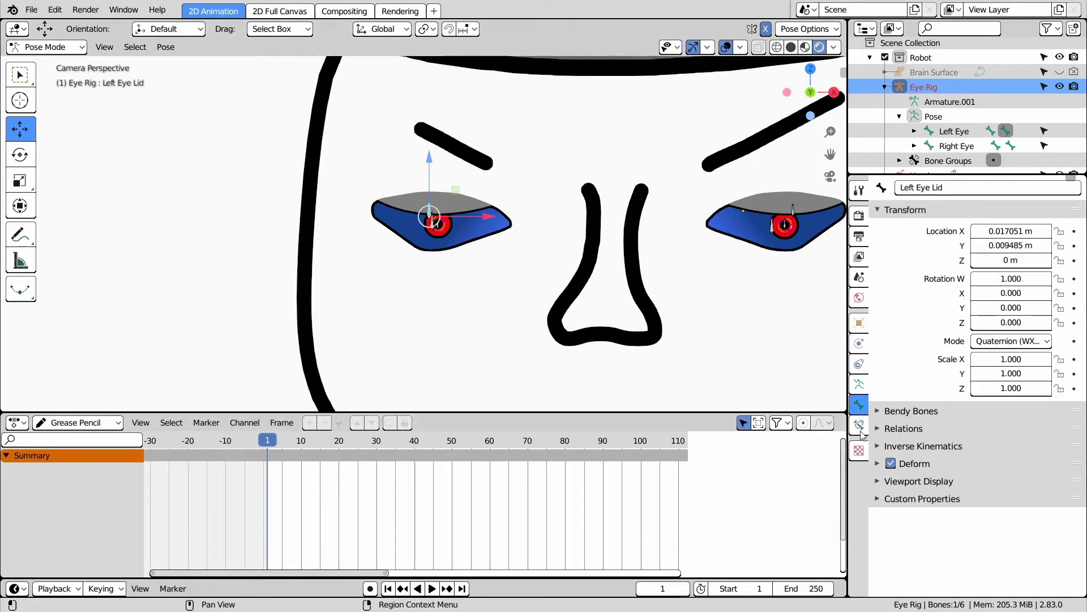
pyautogui.click(859, 384)
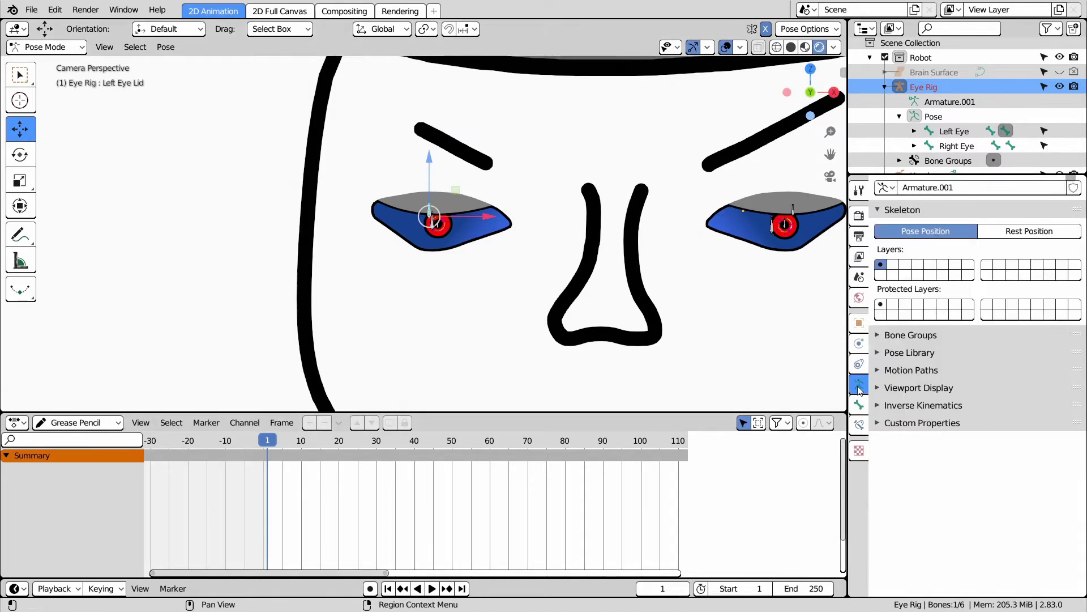
pyautogui.click(879, 337)
pyautogui.click(882, 337)
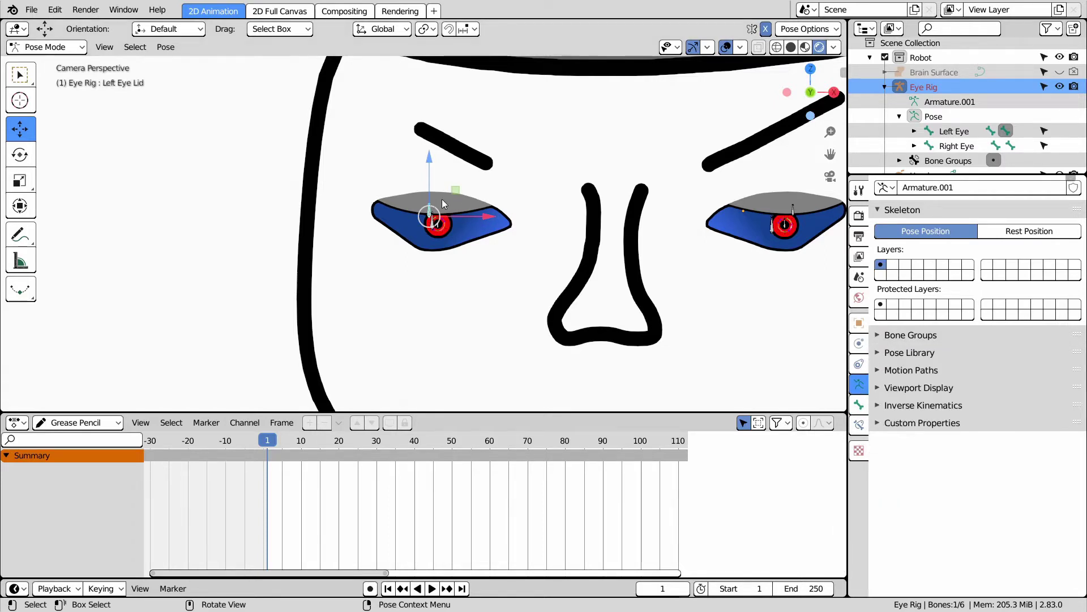
# Collapse the Eye Rig hierarchy and expand the Left Eye object to compare its Grease Pencil layers with the drawn eye
pyautogui.scroll(7, 457, 250)
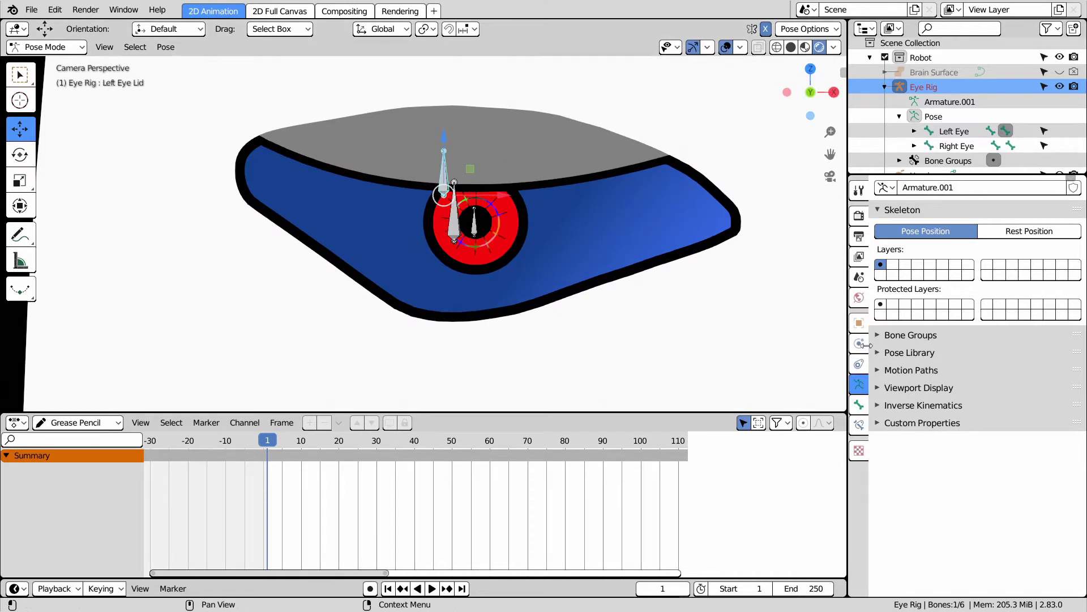
pyautogui.scroll(-4, 927, 105)
pyautogui.scroll(4, 906, 91)
pyautogui.click(885, 81)
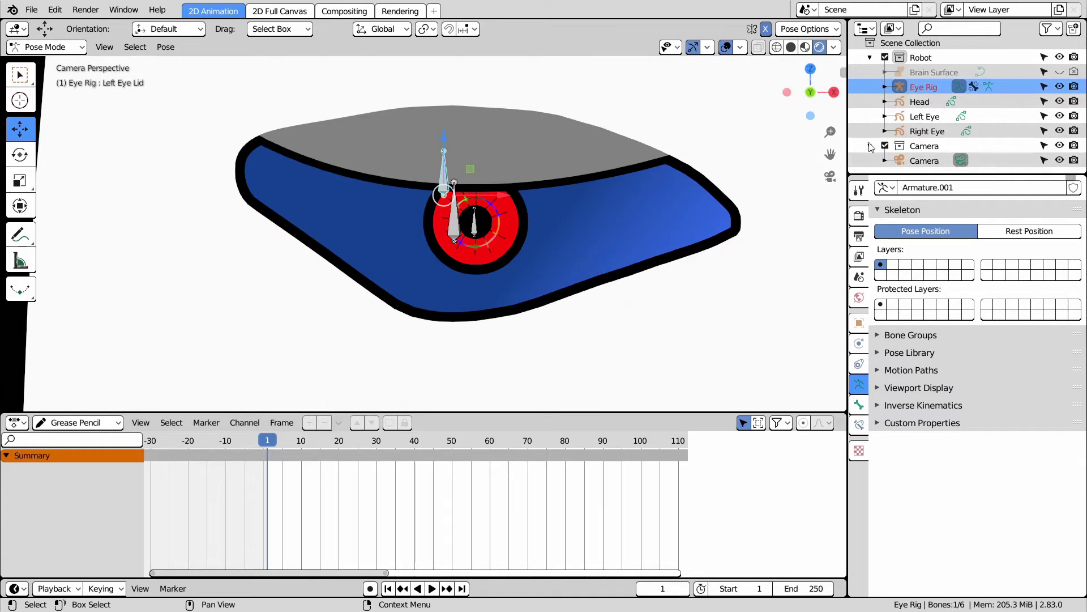
pyautogui.click(885, 116)
pyautogui.scroll(-4, 713, 151)
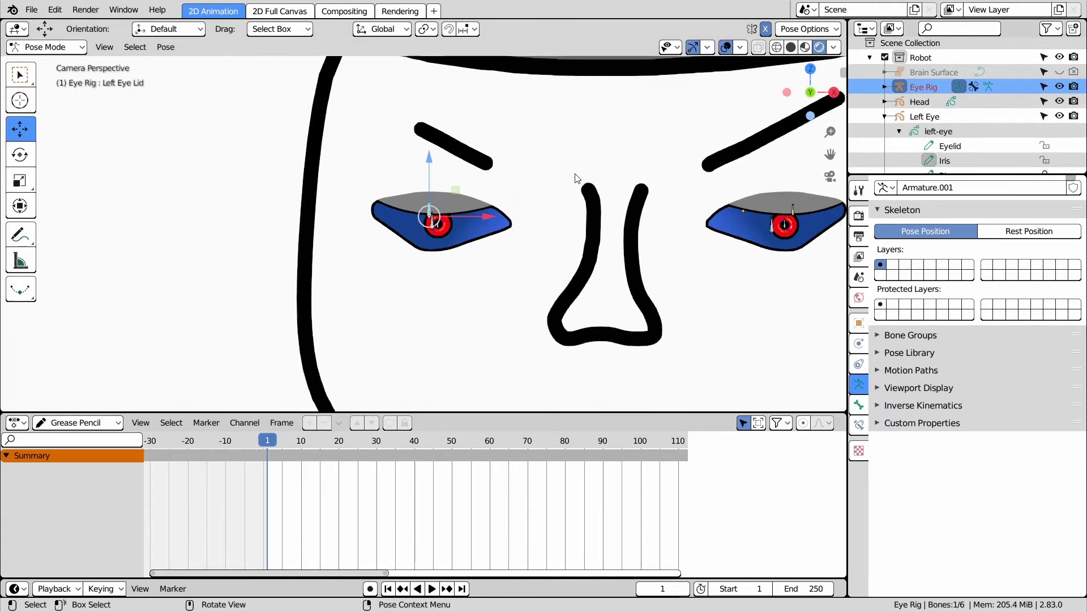
pyautogui.scroll(2, 535, 213)
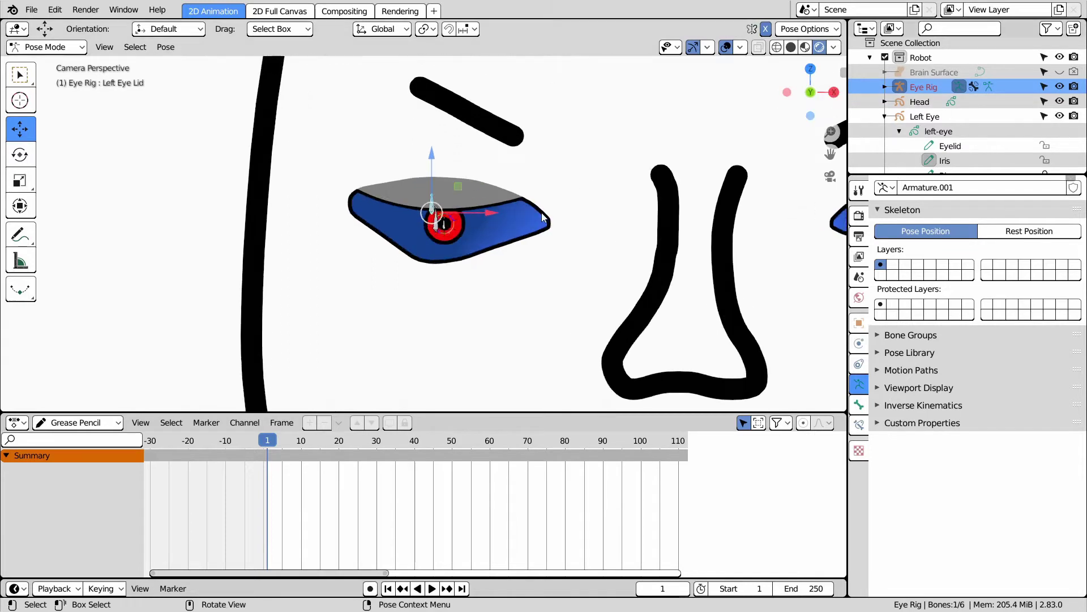
pyautogui.keyDown('shift'); pyautogui.moveTo(739, 297); pyautogui.dragTo(714, 224, button='middle'); pyautogui.keyUp('shift')
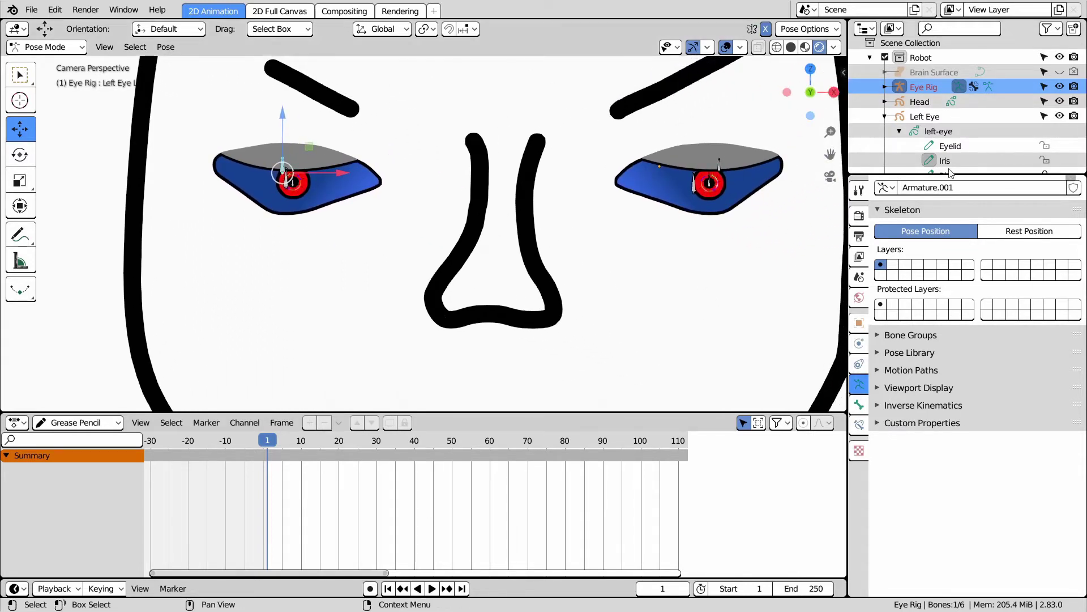
pyautogui.scroll(-1, 891, 142)
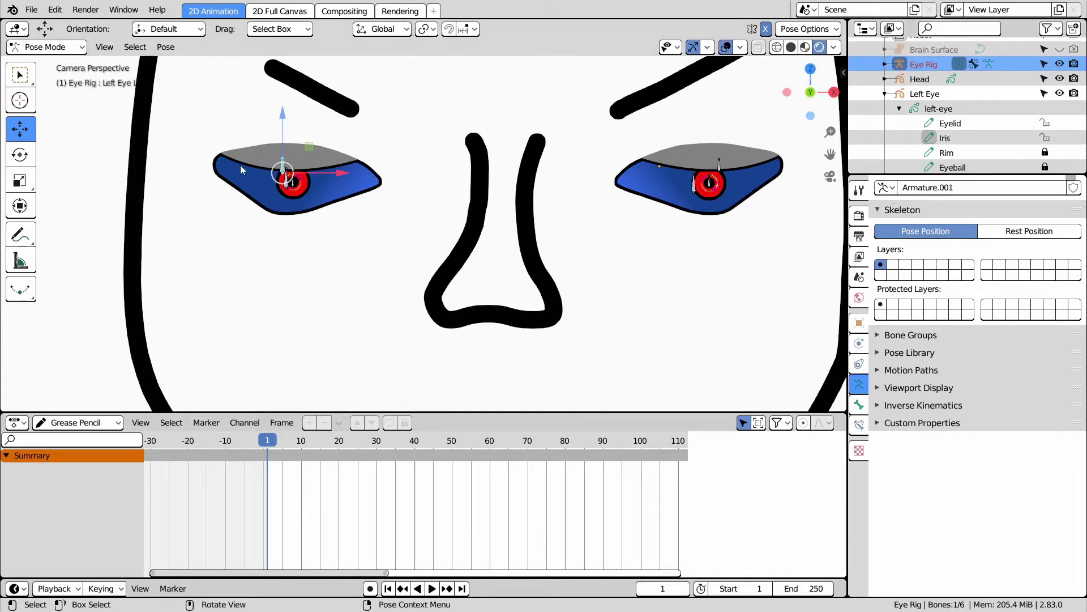
pyautogui.scroll(1, 733, 175)
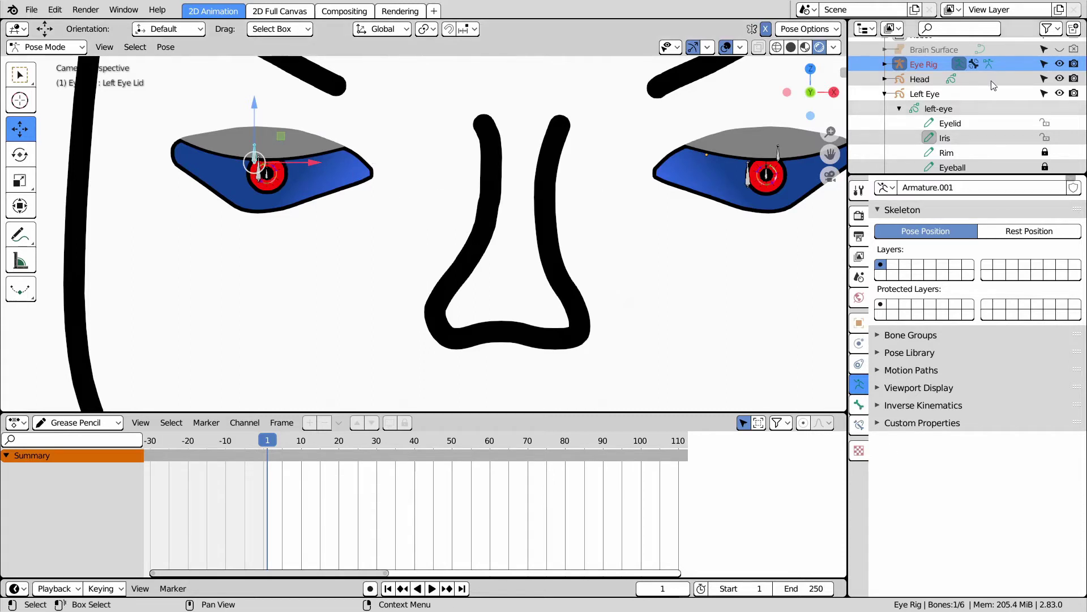
# Switch from Pose Mode to Object Mode and select the Left Eye Grease Pencil object
pyautogui.click(938, 109)
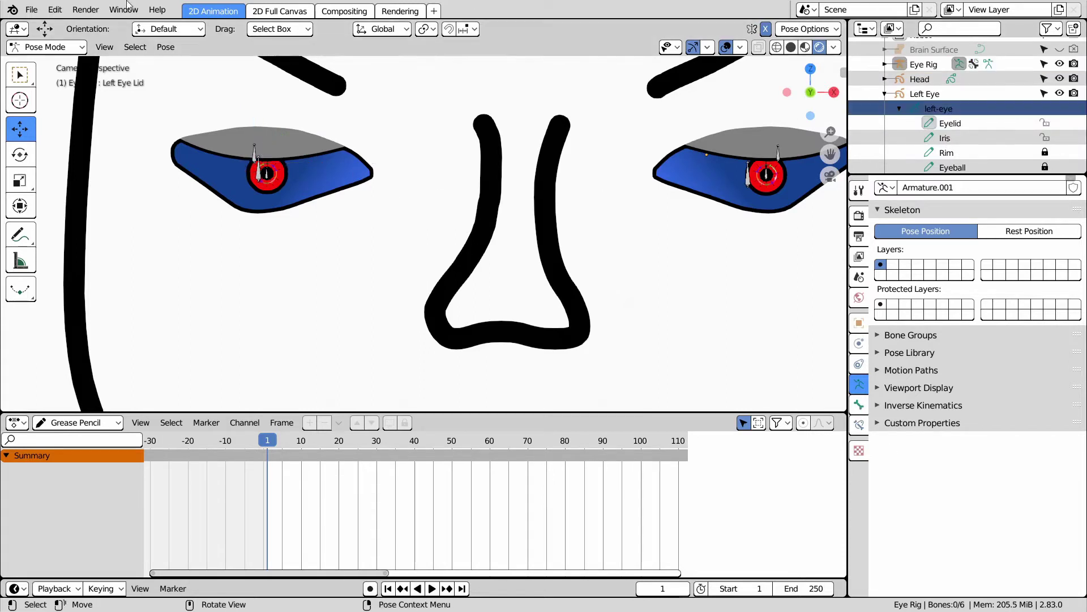
pyautogui.click(46, 47)
pyautogui.click(48, 64)
pyautogui.click(925, 94)
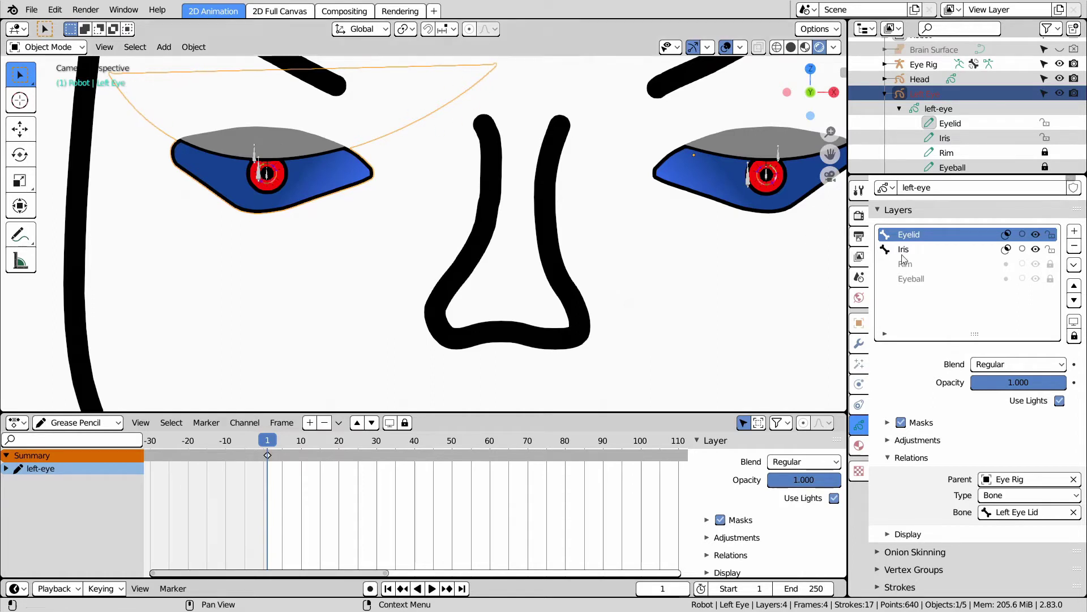
# Examine the masks and bone parenting of the left eye's Eyelid layer and Iris layer
pyautogui.scroll(-2, 895, 416)
pyautogui.click(888, 390)
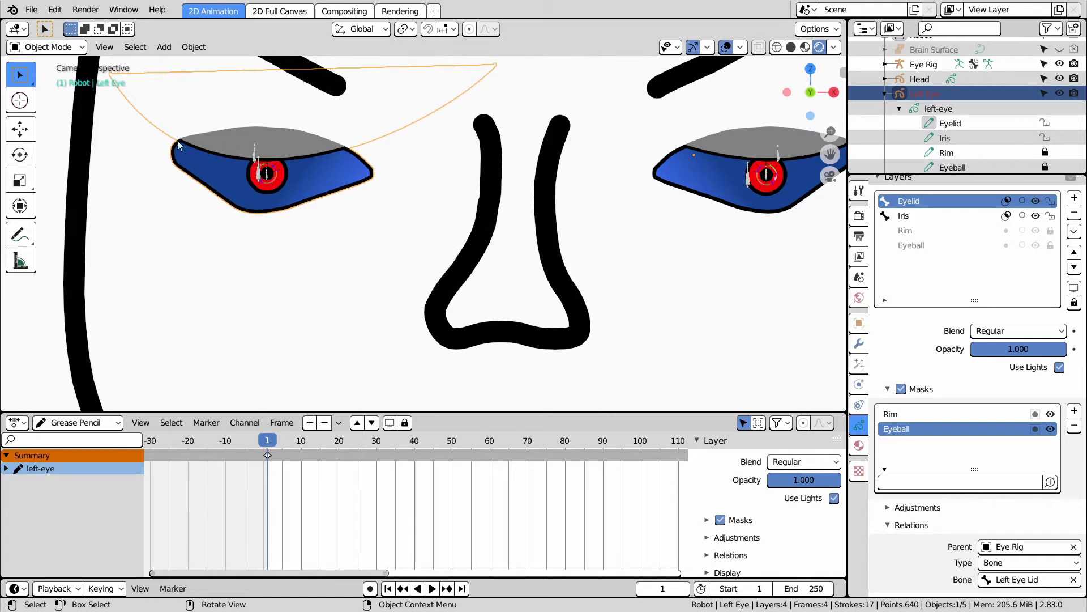
pyautogui.click(887, 389)
pyautogui.click(901, 217)
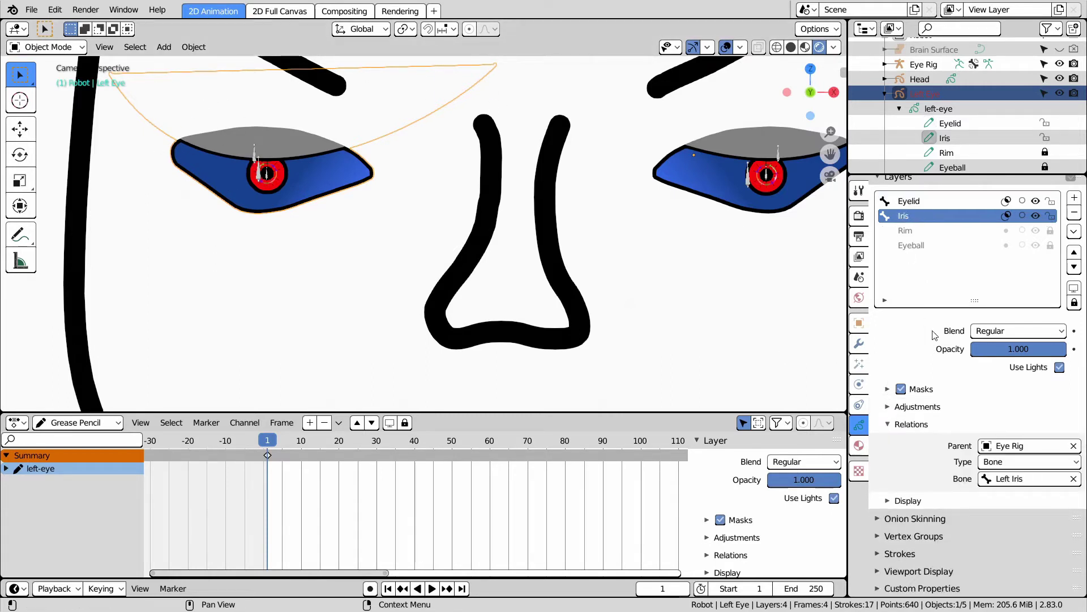
pyautogui.click(888, 389)
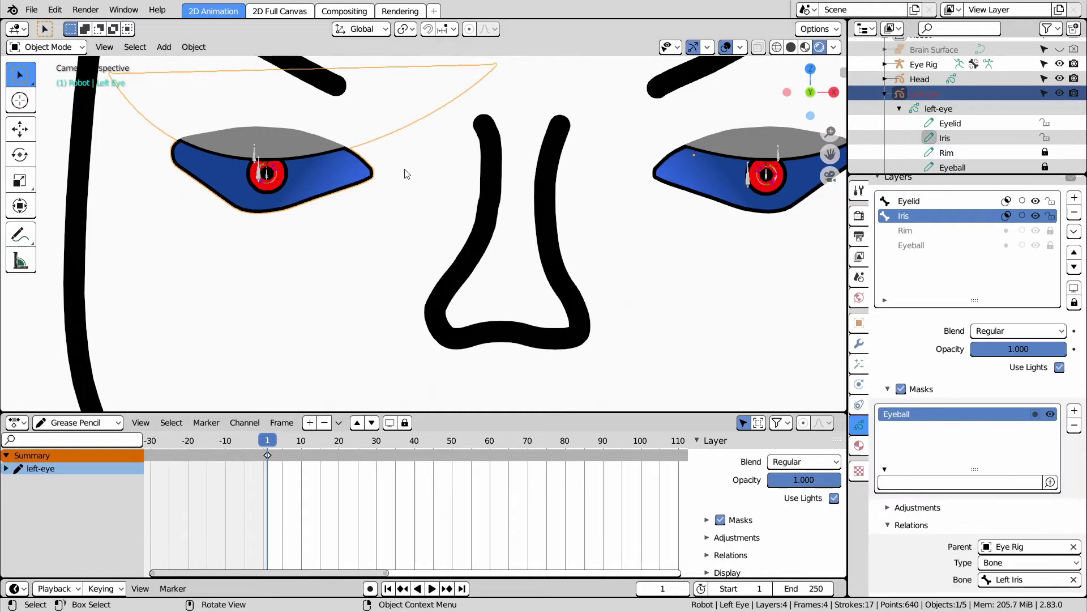
# Select the Eye Rig in Pose Mode and move its Left Iris bone toward the eye's inner lower edge
pyautogui.click(268, 177)
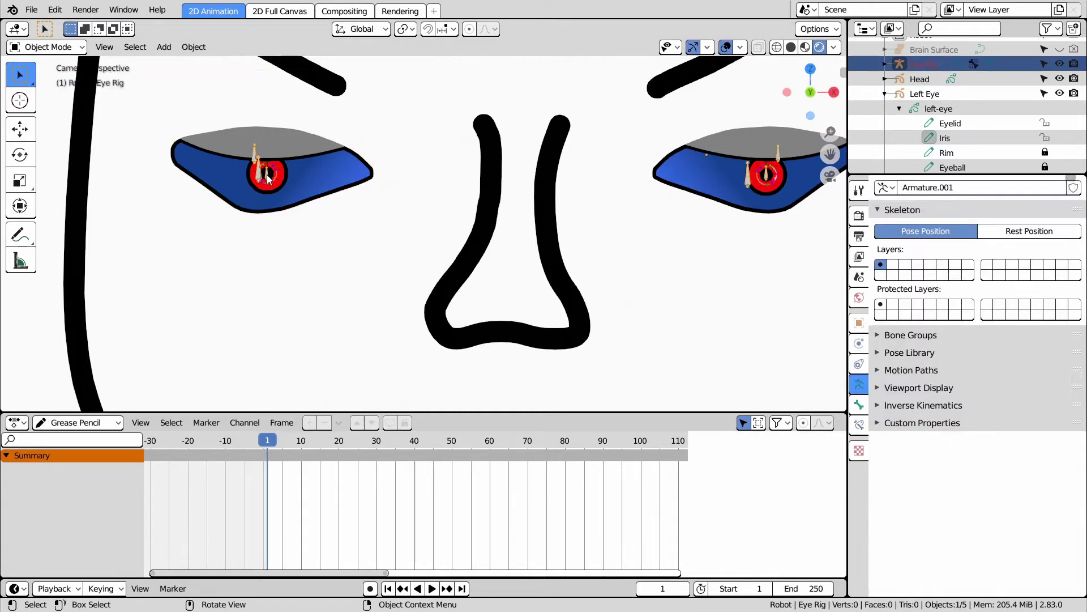
pyautogui.scroll(1, 244, 180)
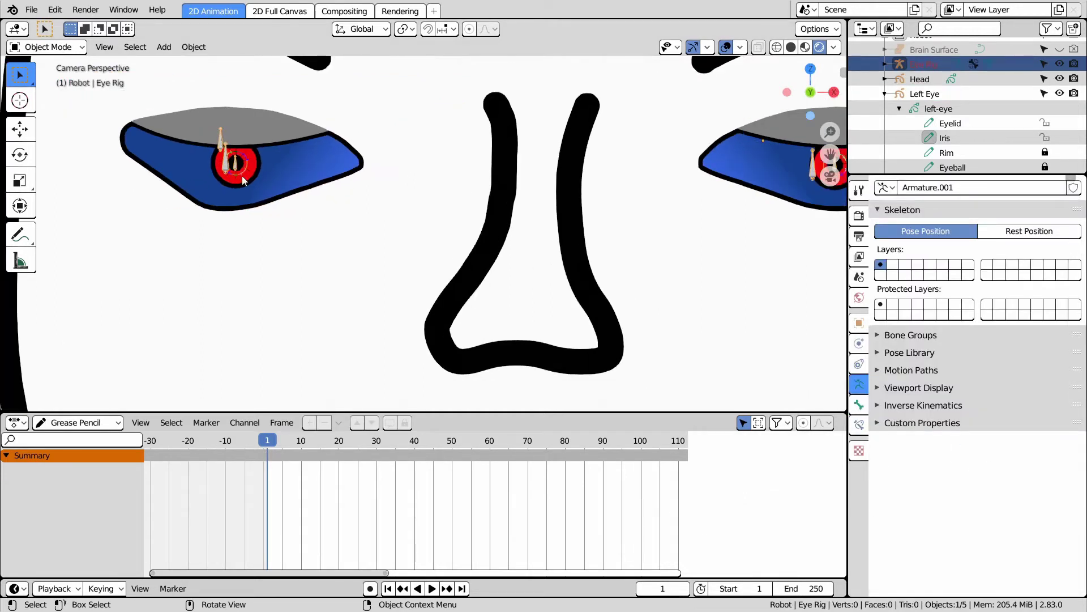
pyautogui.click(73, 53)
pyautogui.click(48, 94)
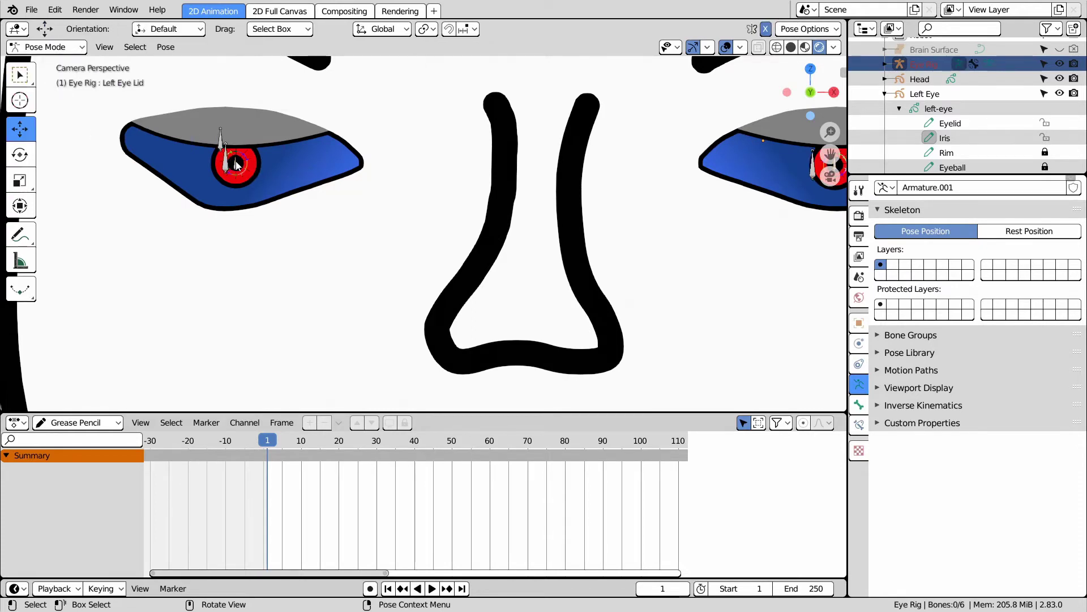
pyautogui.click(237, 165)
pyautogui.press('g')
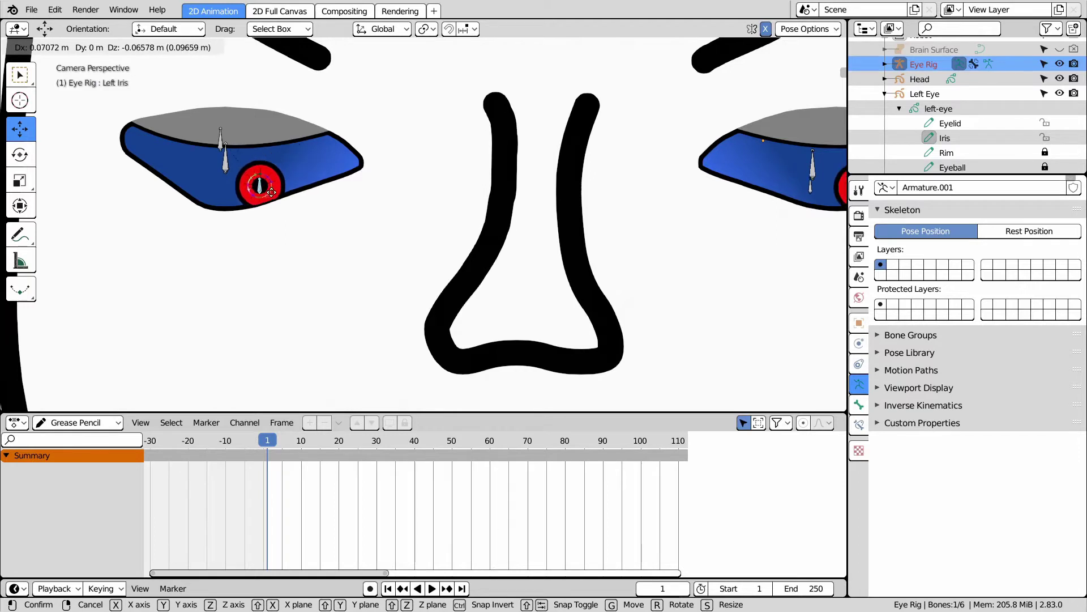
pyautogui.click(305, 187)
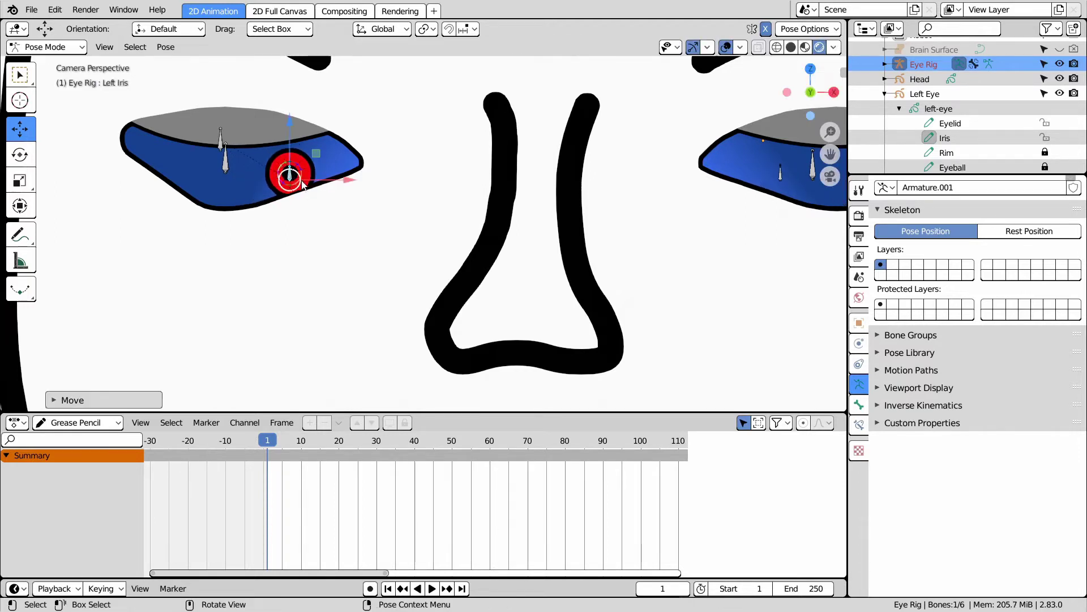
# Examine the masked left iris up close and move the Left Iris bone back toward the middle of the eye
pyautogui.scroll(5, 240, 184)
pyautogui.scroll(-2, 296, 170)
pyautogui.scroll(2, 280, 184)
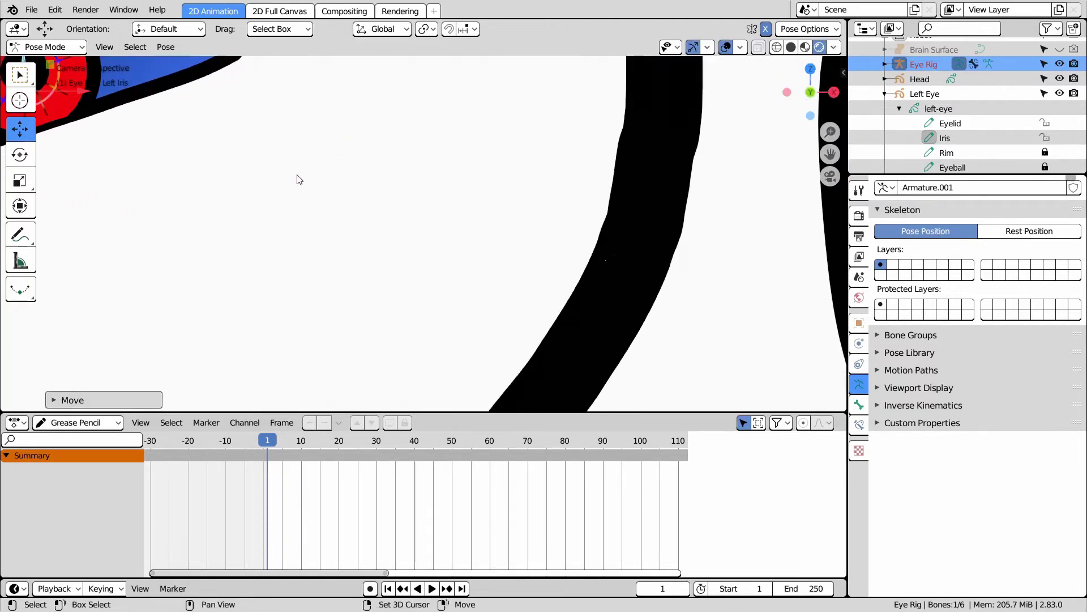
pyautogui.keyDown('shift'); pyautogui.moveTo(298, 177); pyautogui.dragTo(723, 345, button='middle'); pyautogui.keyUp('shift')
pyautogui.scroll(2, 463, 281)
pyautogui.scroll(2, 464, 281)
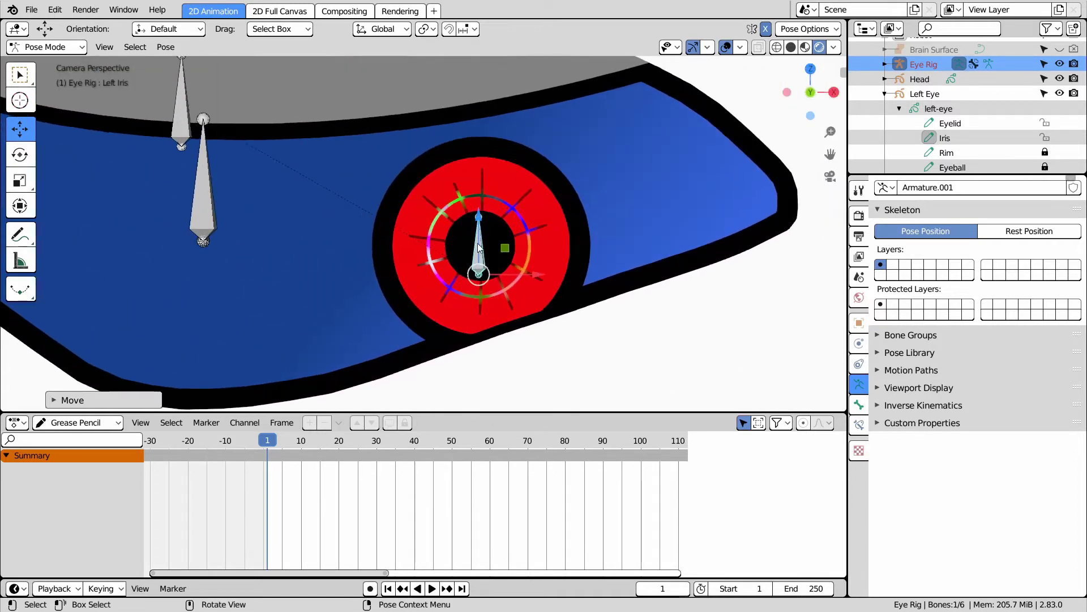
pyautogui.press('g')
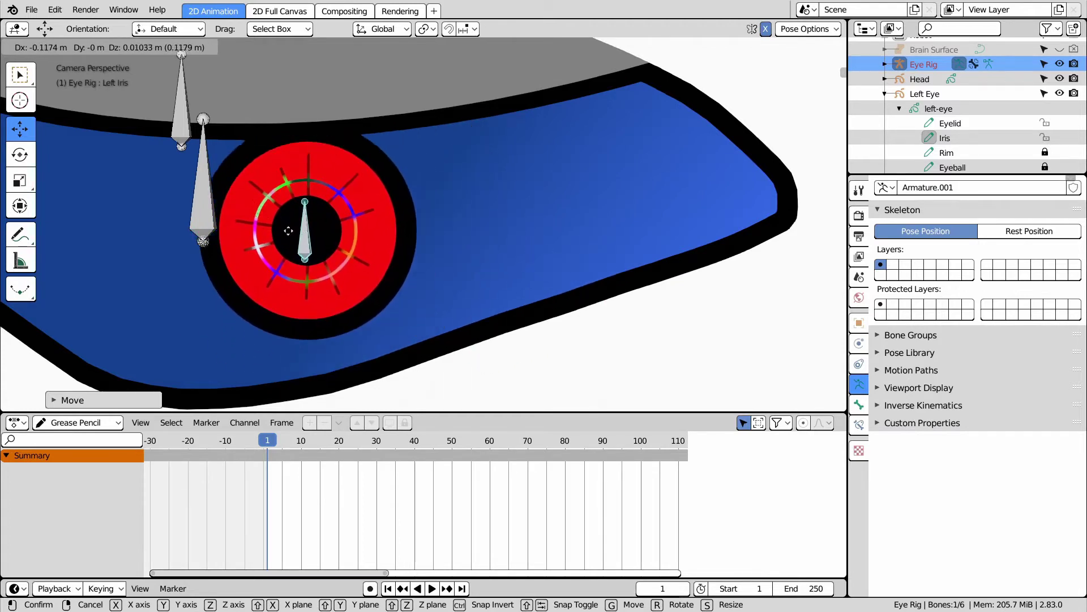
pyautogui.click(252, 227)
pyautogui.scroll(-6, 307, 197)
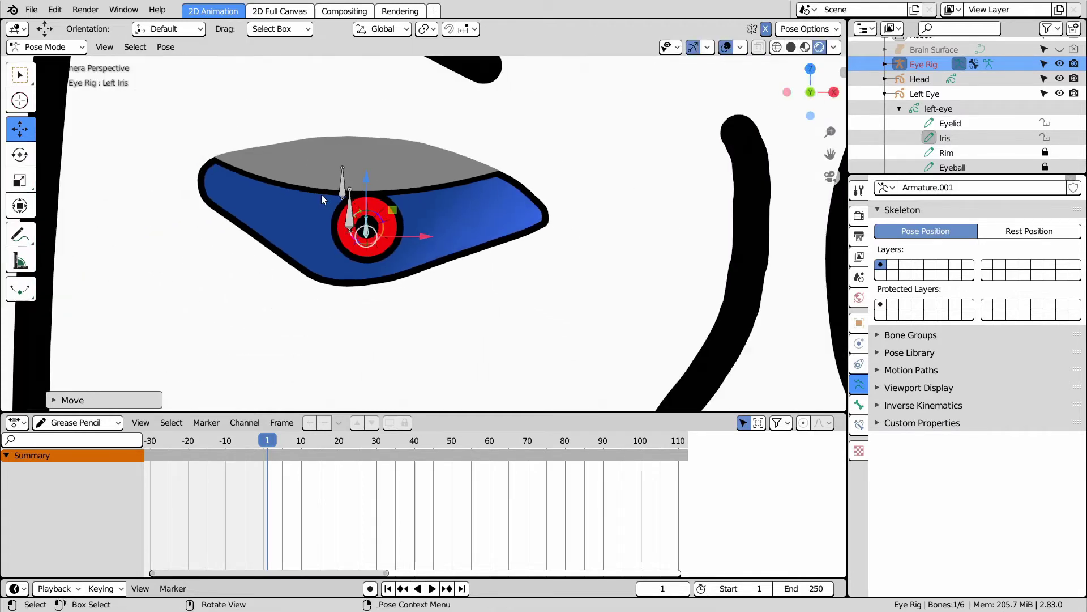
pyautogui.scroll(-3, 513, 217)
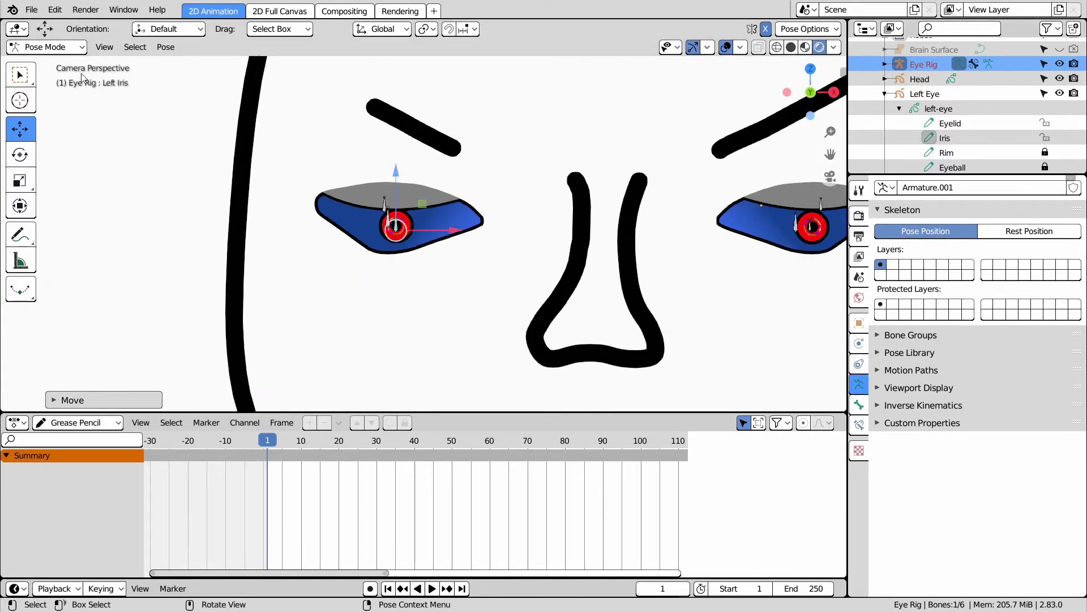
# Leave Pose Mode and make the Left Eye's Iris layer active, collapsing its masks to show its parent relations
pyautogui.click(41, 50)
pyautogui.click(51, 64)
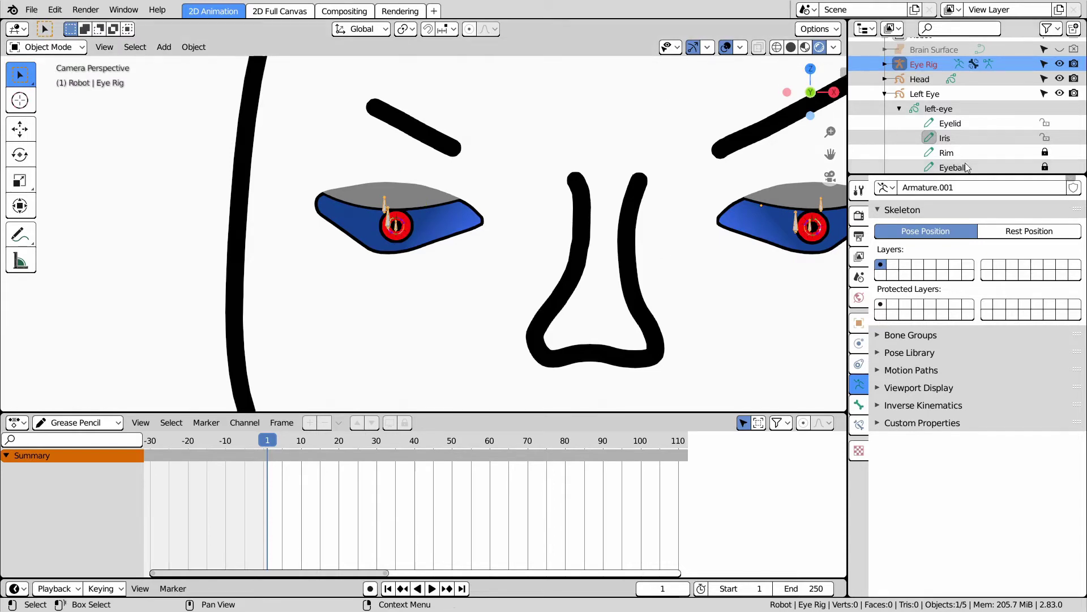
pyautogui.click(936, 108)
pyautogui.click(945, 138)
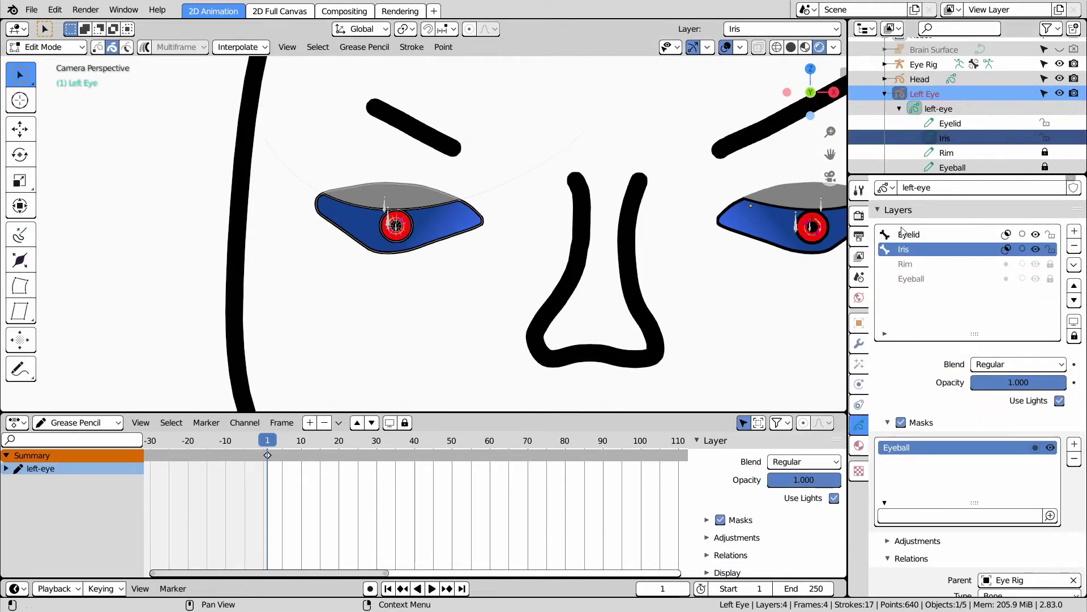
pyautogui.click(883, 422)
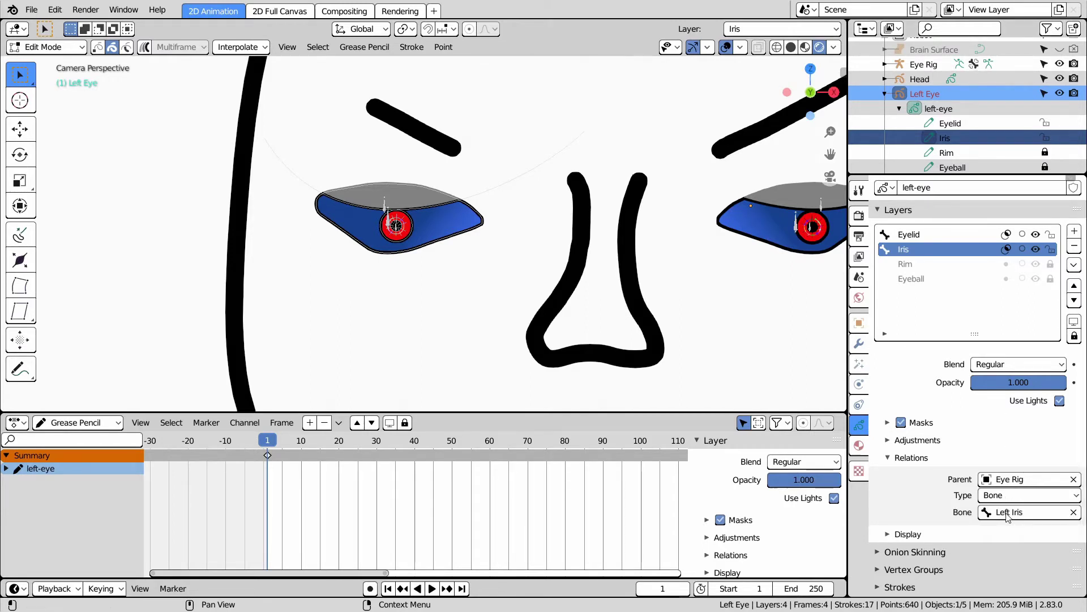
# Return the Left Eye from Edit Mode to Object Mode and select the Head object
pyautogui.scroll(4, 353, 231)
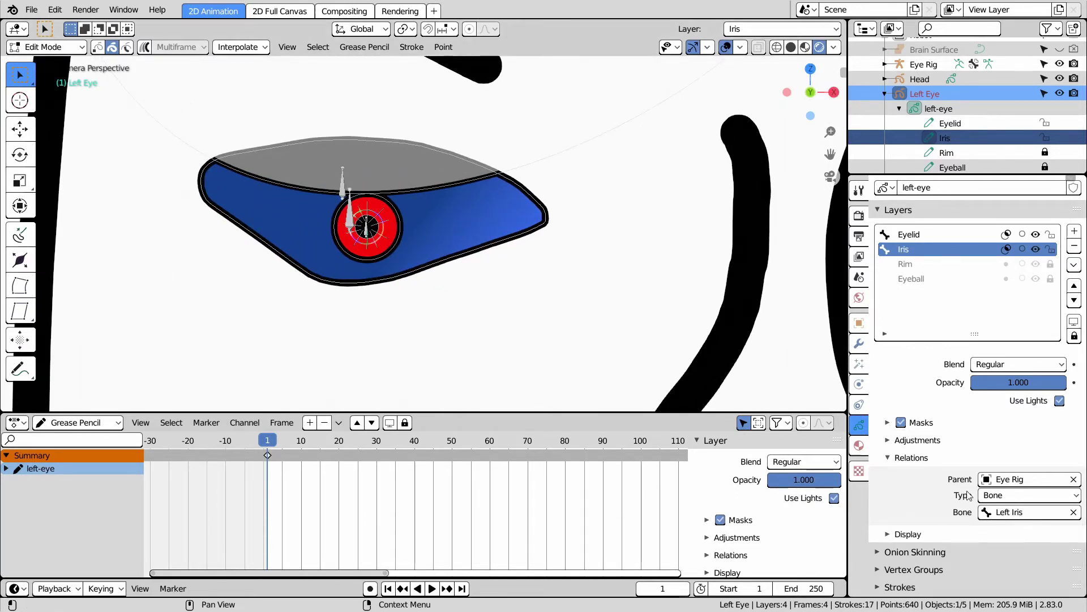
pyautogui.scroll(-5, 368, 232)
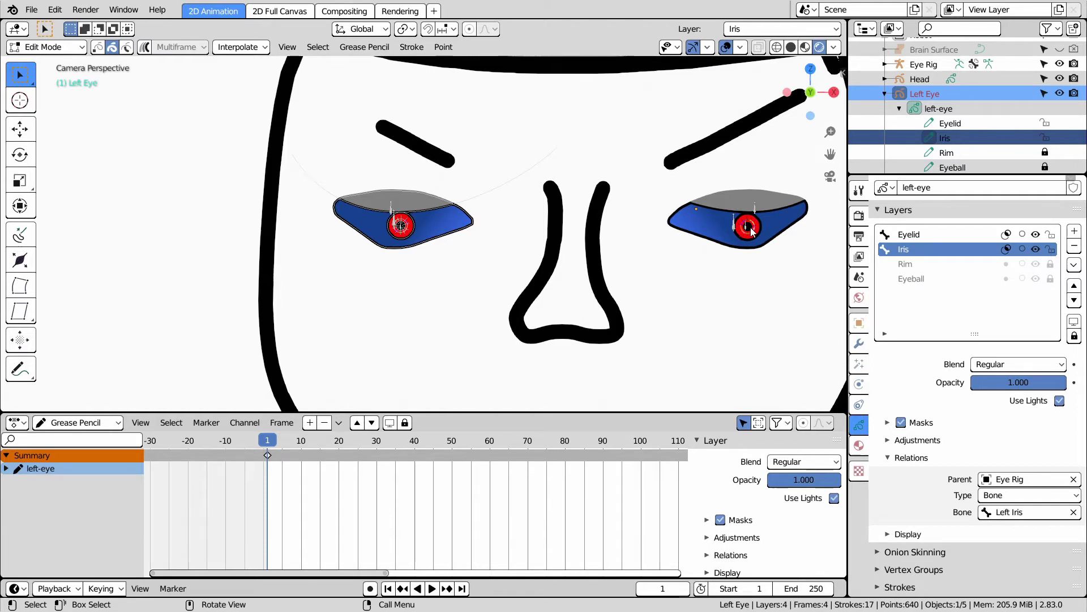
pyautogui.click(48, 47)
pyautogui.click(51, 63)
pyautogui.click(456, 321)
pyautogui.press('Home')
pyautogui.scroll(4, 453, 235)
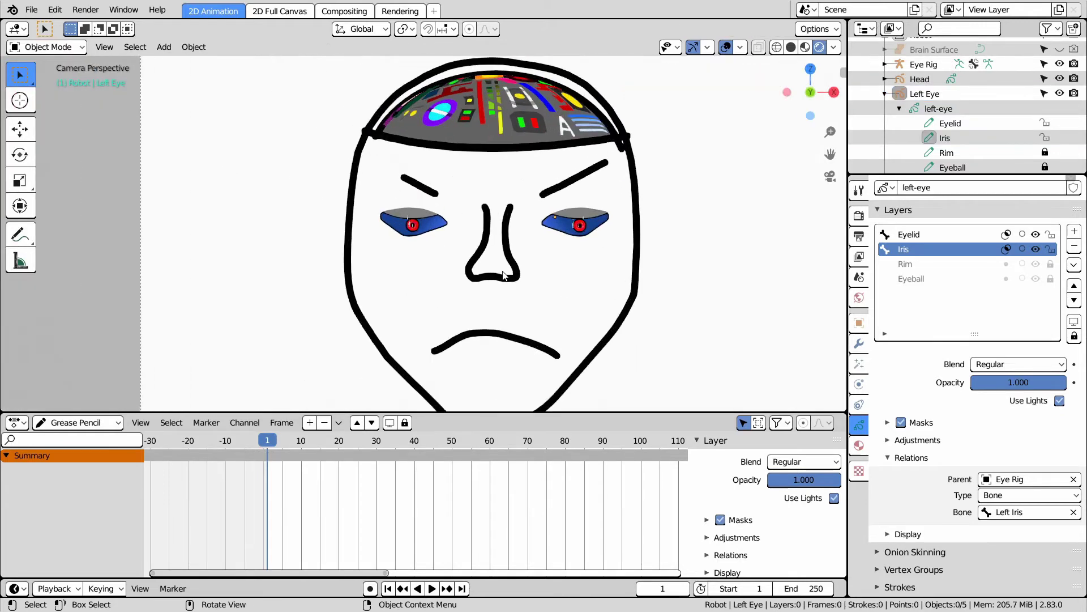
pyautogui.scroll(2, 452, 181)
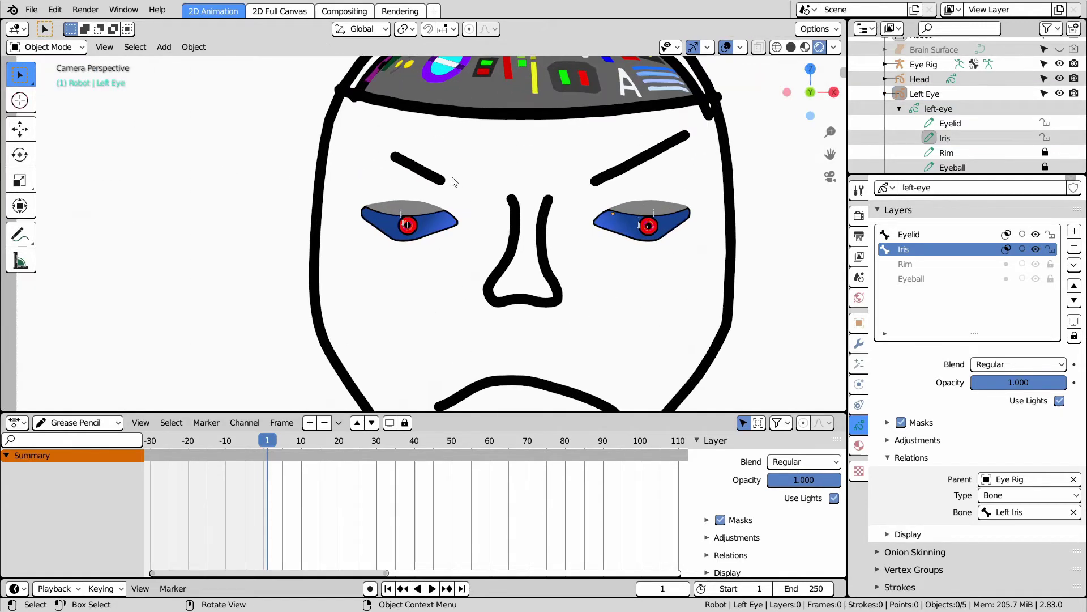
pyautogui.click(422, 176)
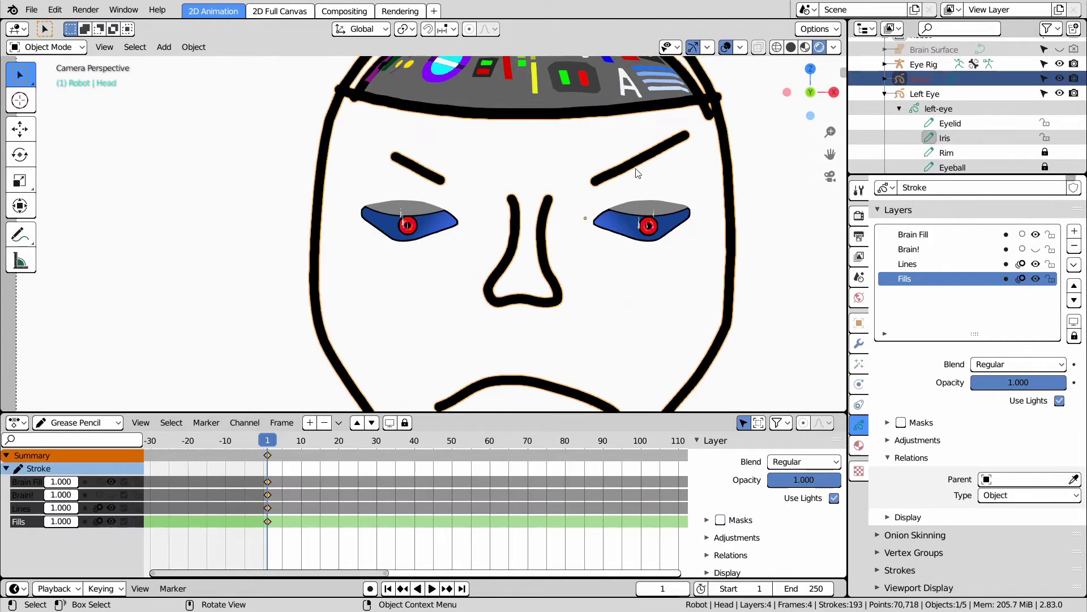
# Collapse the Left Eye's hierarchy and put the Head drawing in Edit Mode
pyautogui.scroll(2, 356, 194)
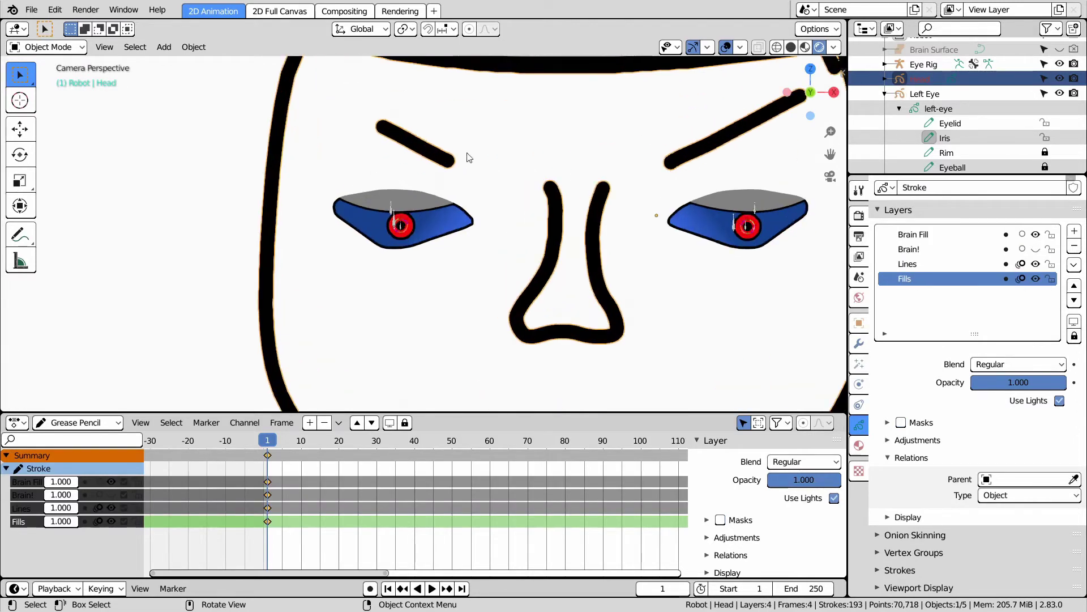
pyautogui.scroll(-2, 436, 186)
pyautogui.scroll(4, 440, 229)
pyautogui.scroll(-2, 436, 192)
pyautogui.moveTo(351, 104); pyautogui.dragTo(473, 173)
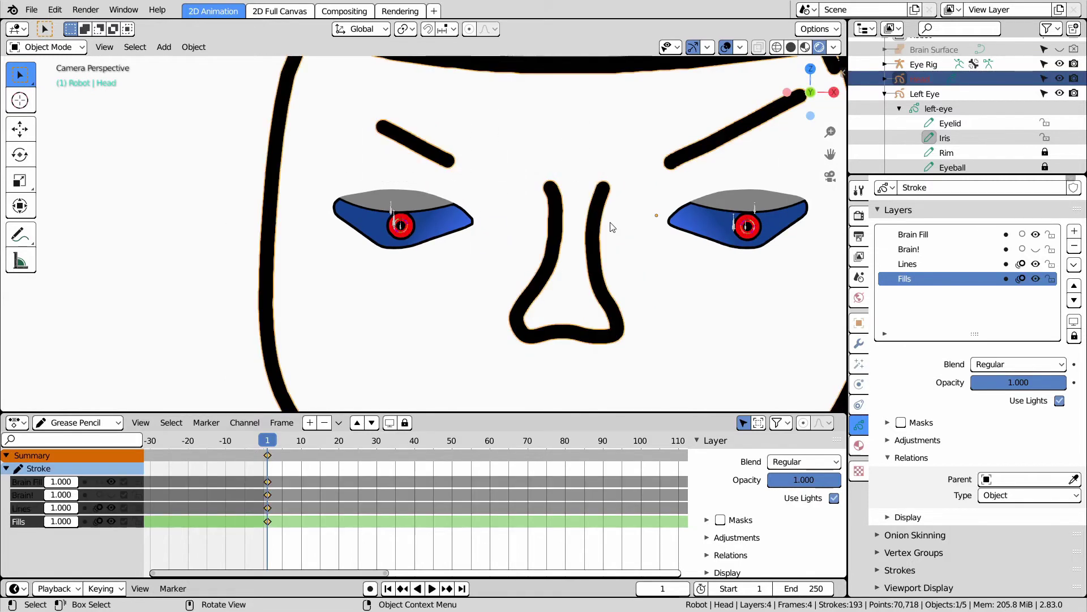
pyautogui.click(885, 94)
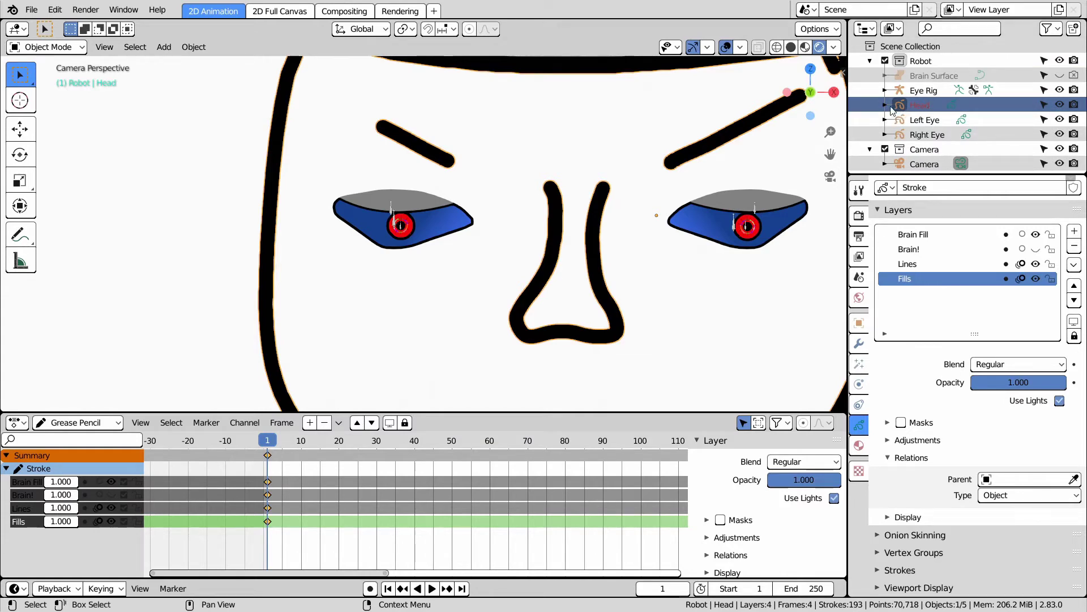
pyautogui.click(885, 105)
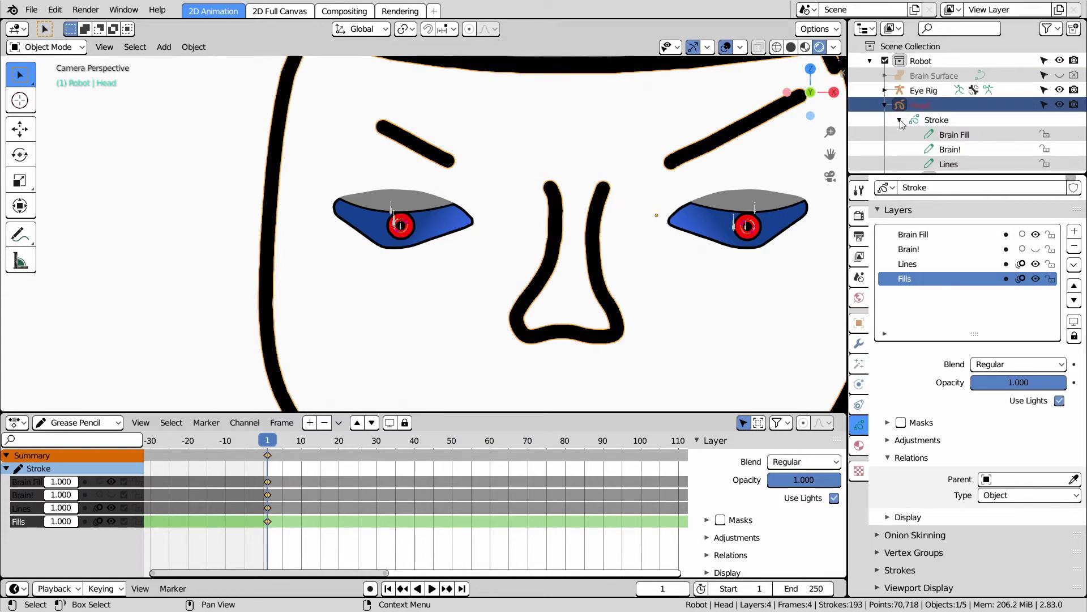
pyautogui.press('Tab')
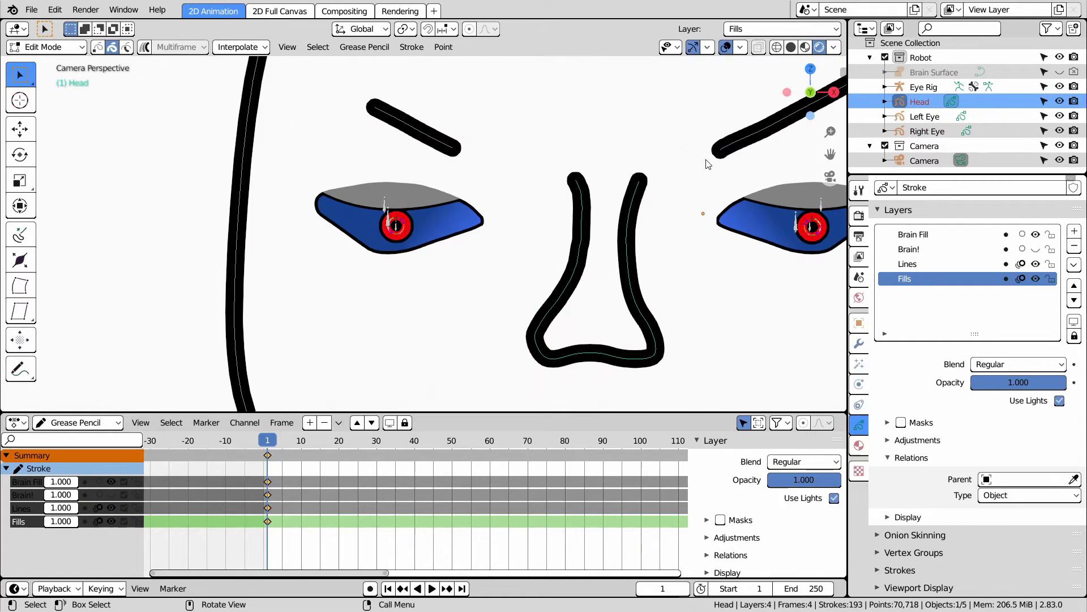
# List the layers of the Head's Stroke data in the Outliner and hide the Brain Fill layer
pyautogui.scroll(-3, 590, 118)
pyautogui.scroll(3, 540, 125)
pyautogui.scroll(-3, 576, 153)
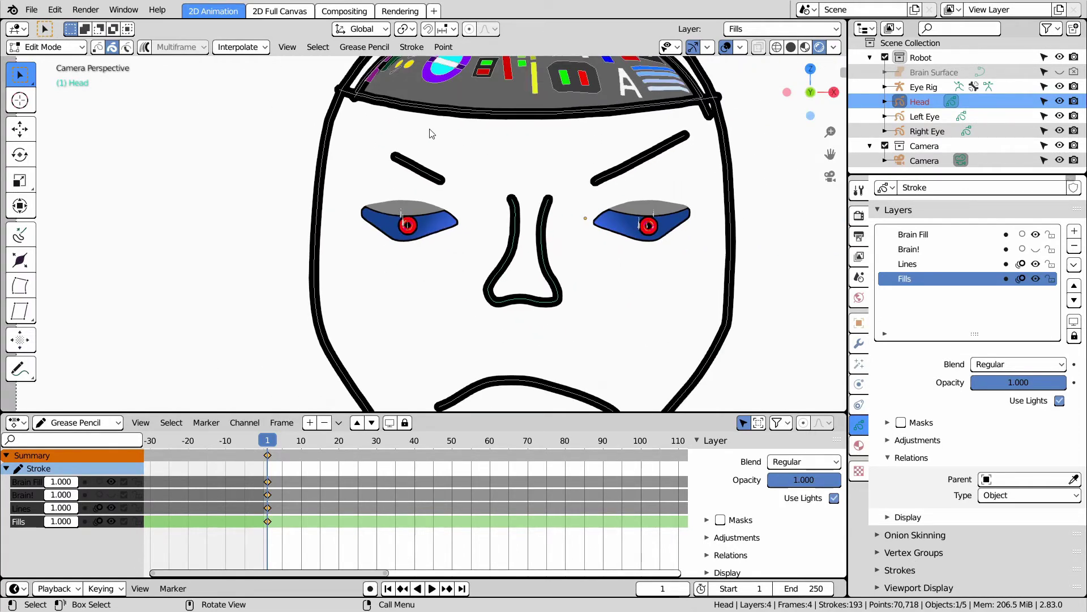
pyautogui.scroll(-2, 484, 134)
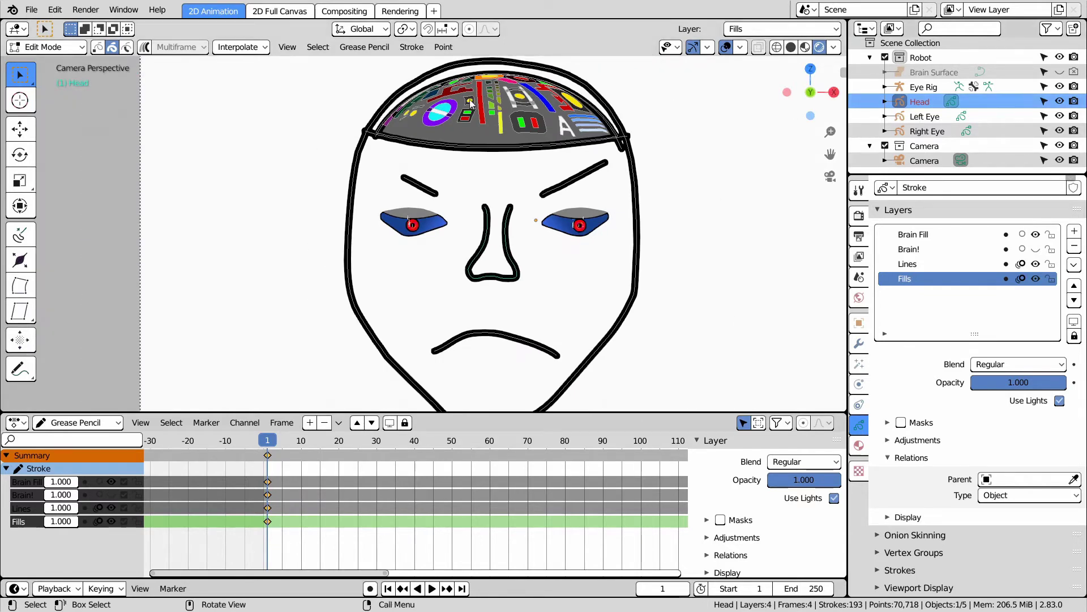
pyautogui.click(885, 101)
pyautogui.click(900, 116)
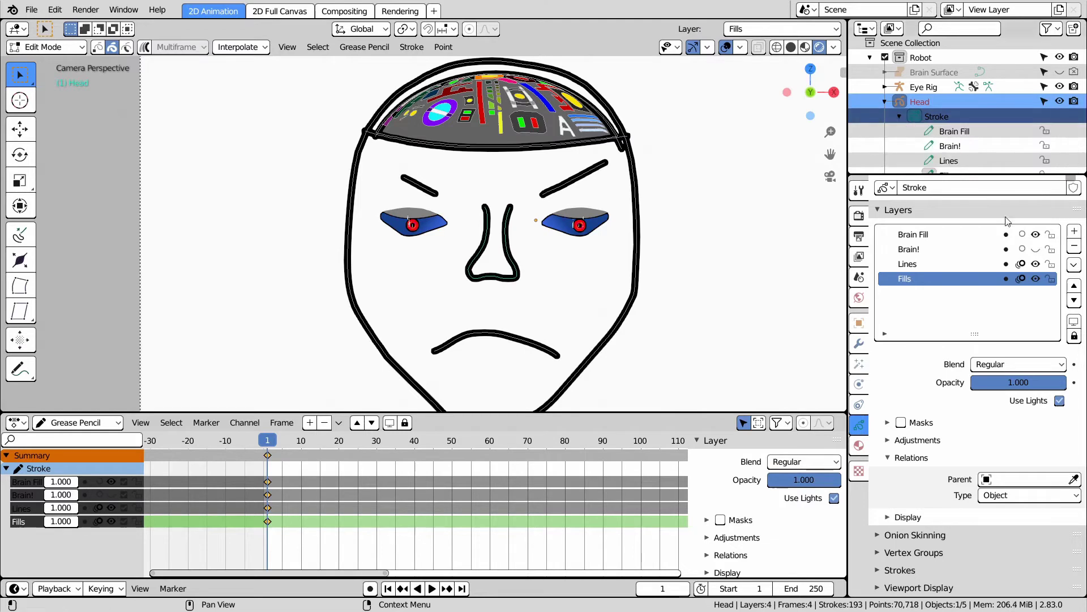
pyautogui.click(1035, 235)
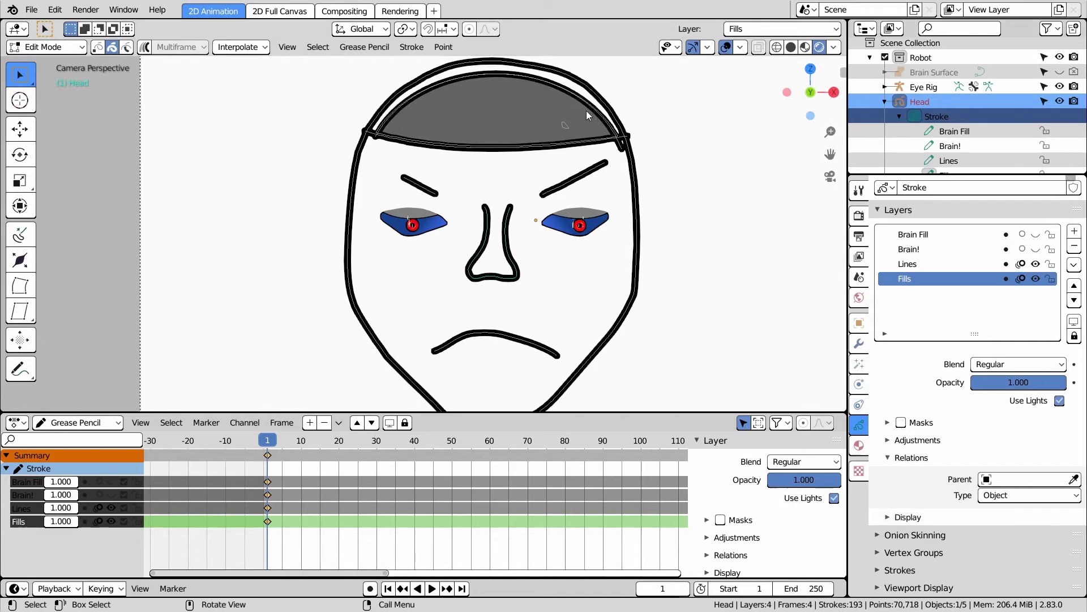
# Move the stray leftover stroke on the grey brain area to the Brain Fill layer and check it by toggling that layer's visibility
pyautogui.scroll(3, 561, 127)
pyautogui.scroll(-3, 560, 127)
pyautogui.scroll(2, 621, 97)
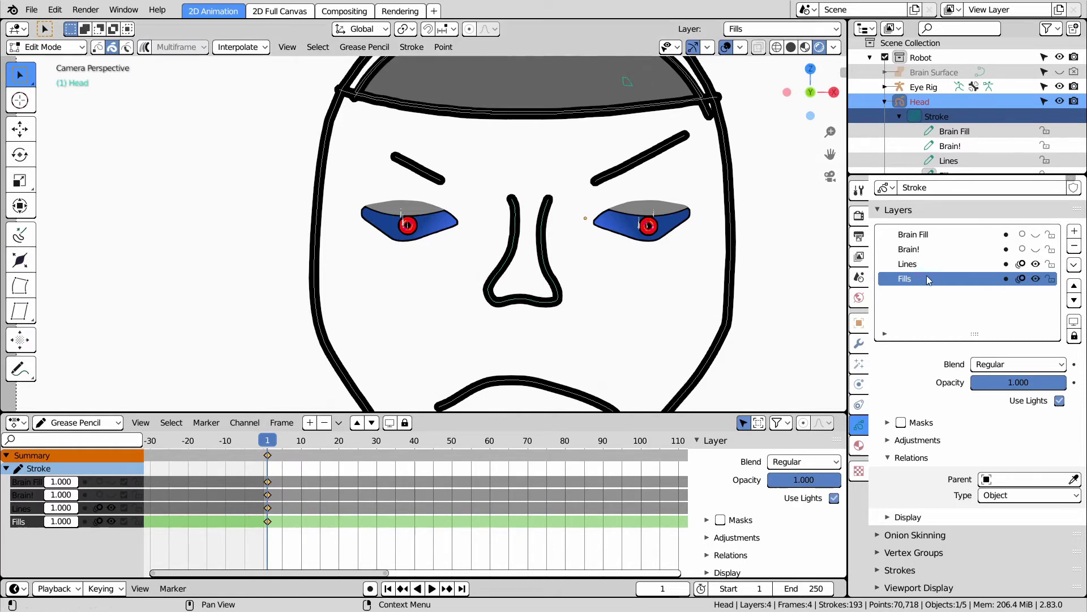
pyautogui.rightClick(627, 85)
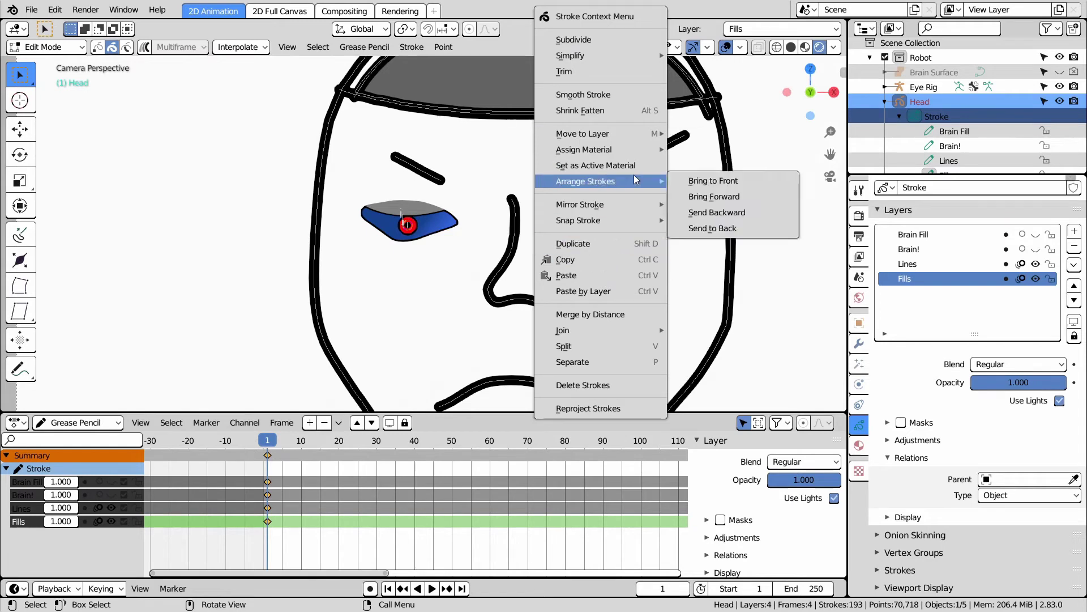
pyautogui.moveTo(631, 134)
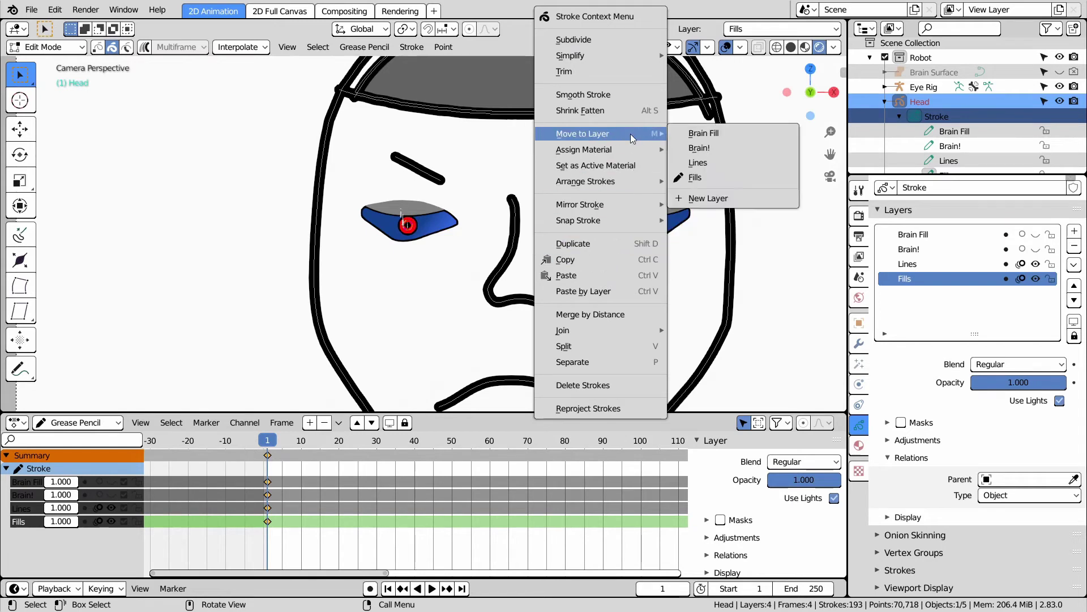
pyautogui.click(728, 134)
pyautogui.click(1035, 235)
pyautogui.click(1036, 235)
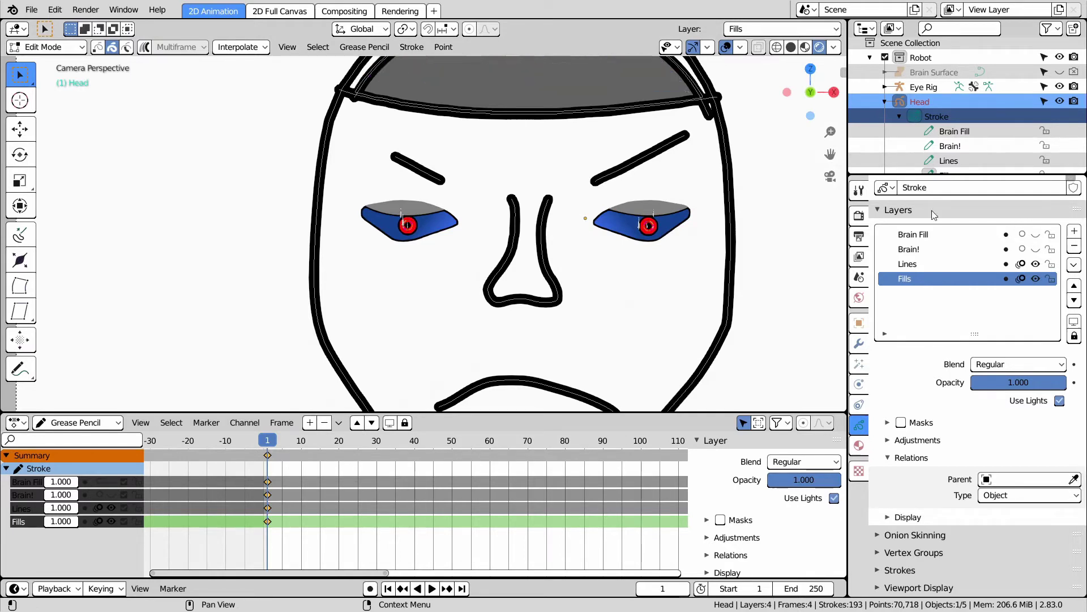
# Show the Brain Fill layer, examine its curved circuit artwork from several angles around the head, and return to the camera view
pyautogui.scroll(-2, 363, 122)
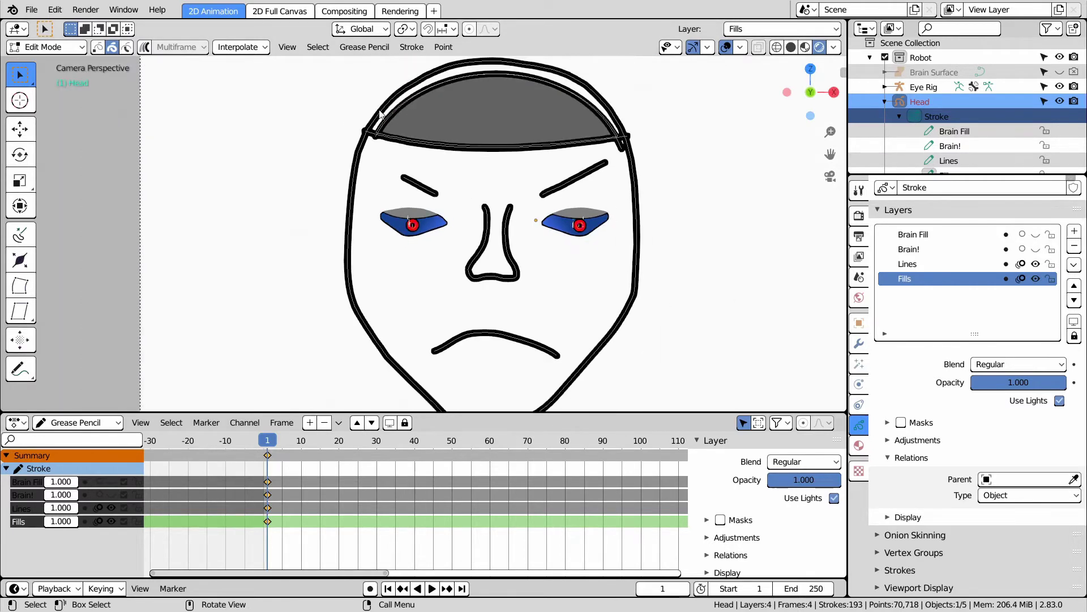
pyautogui.scroll(3, 392, 114)
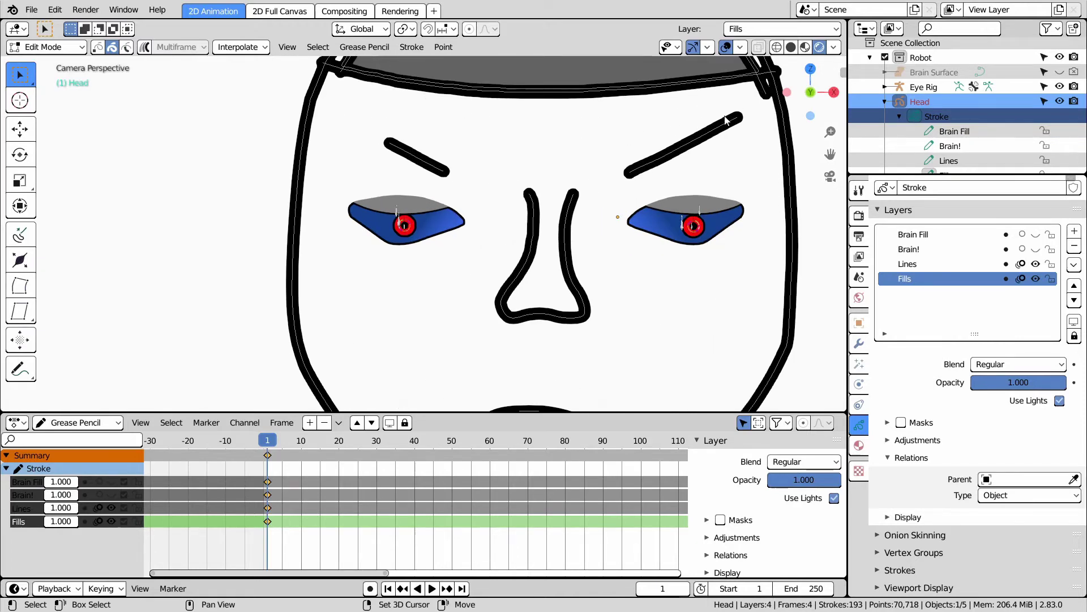
pyautogui.keyDown('shift'); pyautogui.moveTo(751, 103); pyautogui.dragTo(636, 209, button='middle'); pyautogui.keyUp('shift')
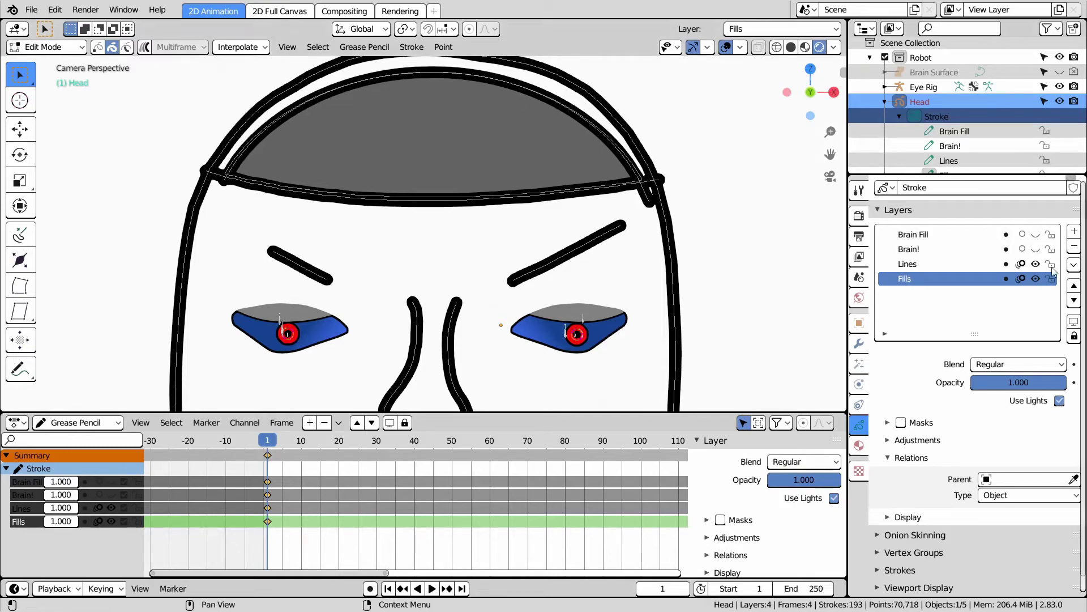
pyautogui.click(1036, 234)
pyautogui.scroll(-4, 711, 124)
pyautogui.moveTo(712, 124); pyautogui.dragTo(310, 171, button='middle')
pyautogui.scroll(9, 381, 198)
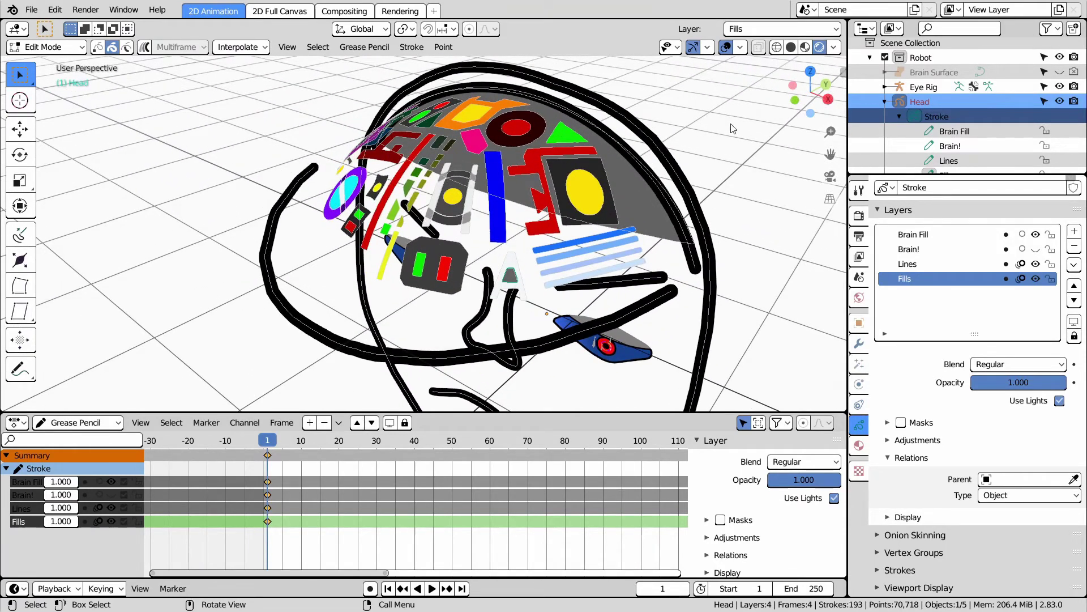
pyautogui.moveTo(493, 170)
pyautogui.mouseDown(button='middle')
pyautogui.moveTo(337, 122)
pyautogui.moveTo(427, 127)
pyautogui.moveTo(362, 134)
pyautogui.moveTo(424, 136)
pyautogui.moveTo(338, 117)
pyautogui.mouseUp(button='middle')
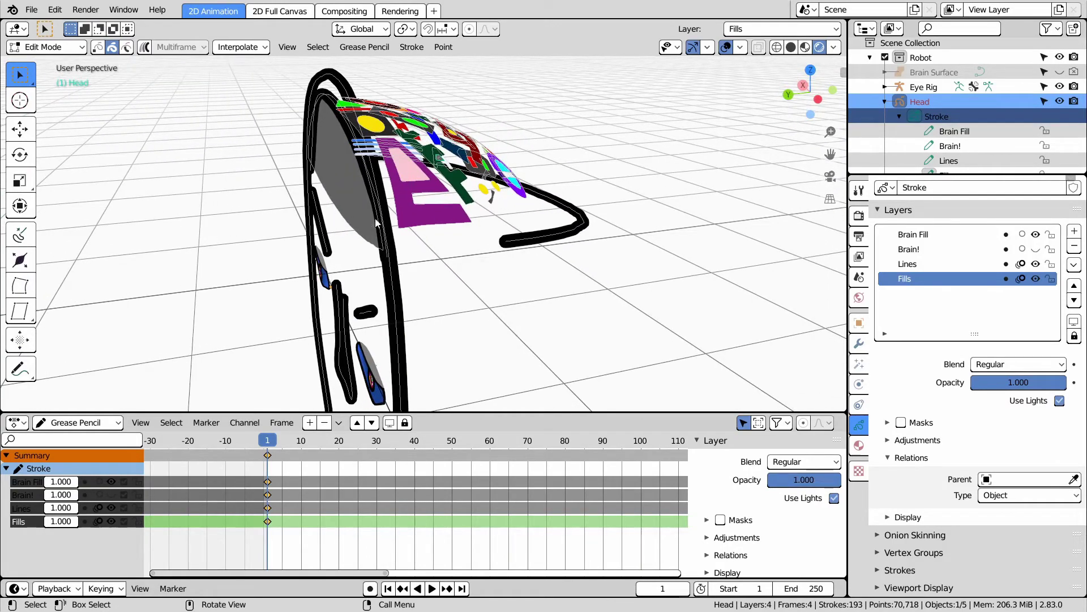
pyautogui.moveTo(495, 203)
pyautogui.mouseDown(button='middle')
pyautogui.moveTo(243, 165)
pyautogui.moveTo(457, 141)
pyautogui.moveTo(535, 147)
pyautogui.mouseUp(button='middle')
pyautogui.moveTo(689, 153); pyautogui.dragTo(654, 161, button='middle')
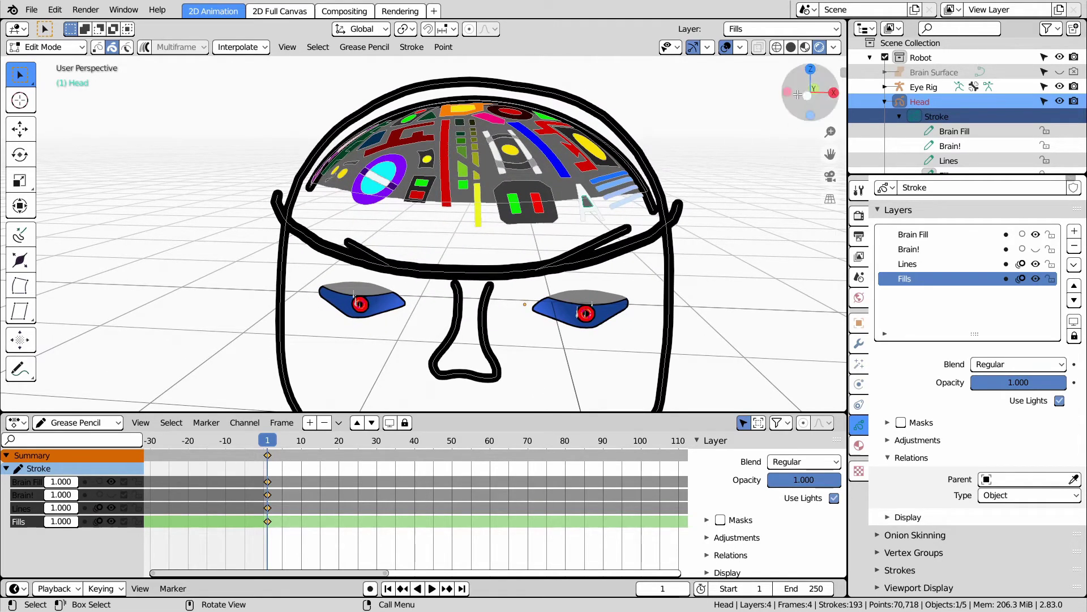
pyautogui.moveTo(678, 112); pyautogui.dragTo(515, 174, button='middle')
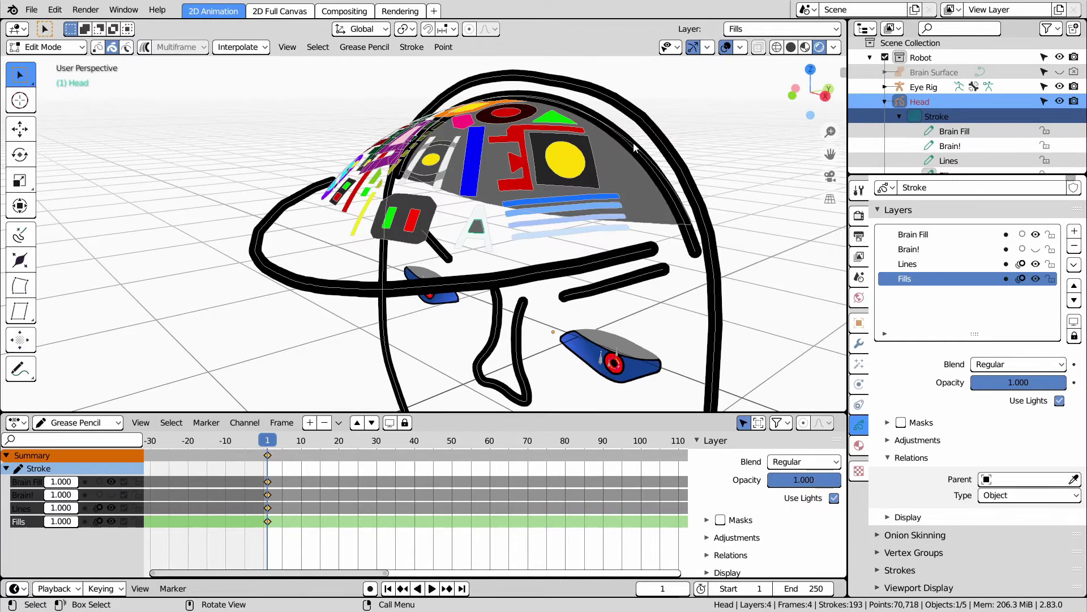
pyautogui.press('KP_0')
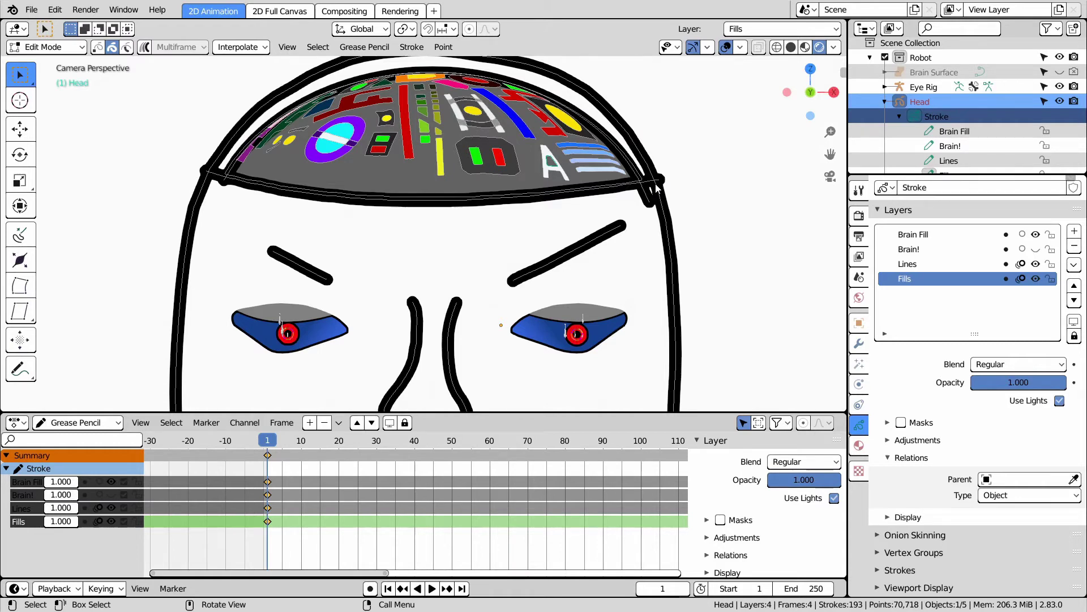
# Hide the Brain Fill layer and toggle the Fills and Lines layers off and on to check what each contains
pyautogui.click(1035, 235)
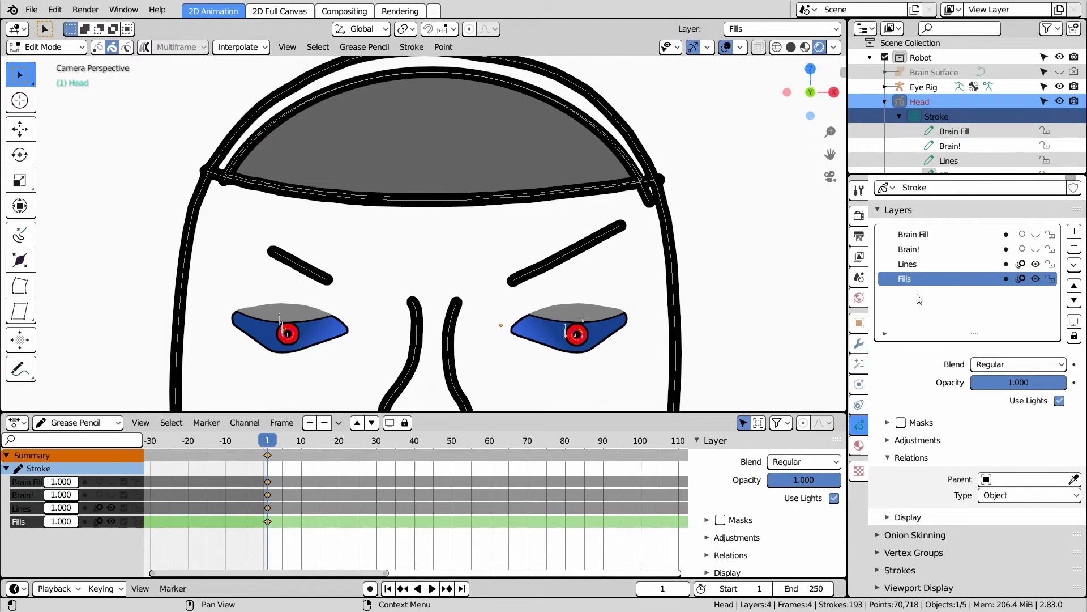
pyautogui.click(1035, 279)
pyautogui.doubleClick(1037, 280)
pyautogui.click(1037, 281)
pyautogui.doubleClick(1036, 280)
pyautogui.click(1036, 265)
pyautogui.click(1036, 265)
pyautogui.click(1036, 265)
pyautogui.click(1034, 265)
# Add a layer named Face Details to the Head drawing and move it above the Lines layer
pyautogui.scroll(-2, 398, 182)
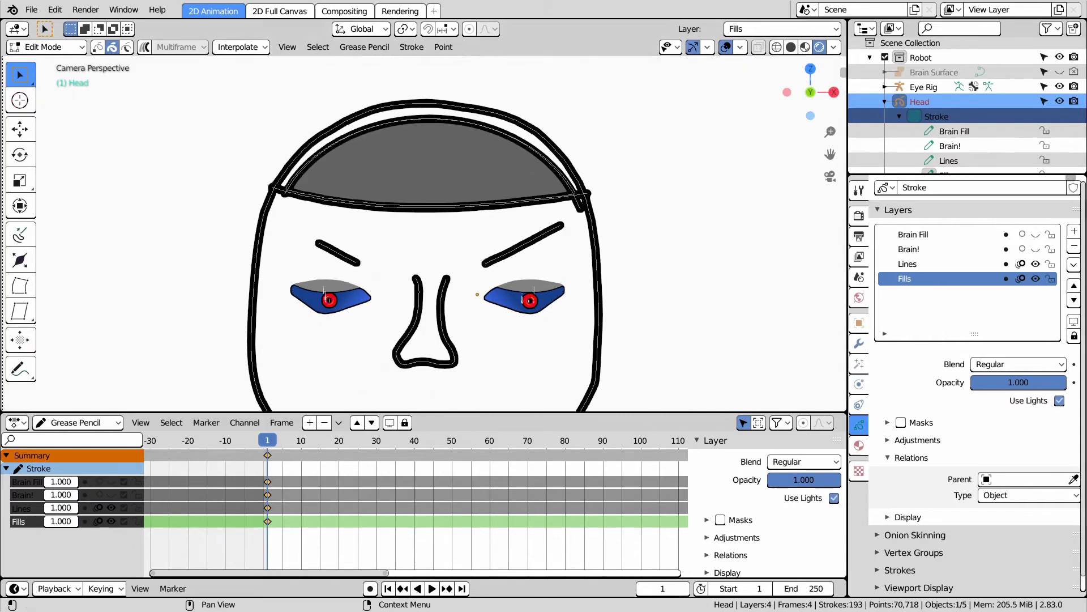
pyautogui.click(1074, 231)
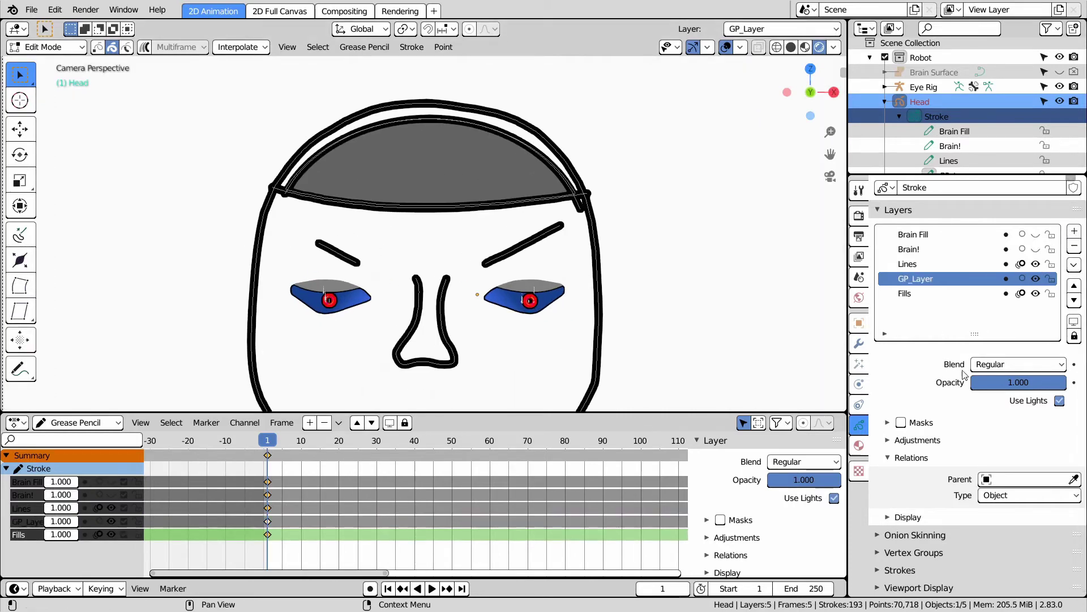
pyautogui.doubleClick(915, 279)
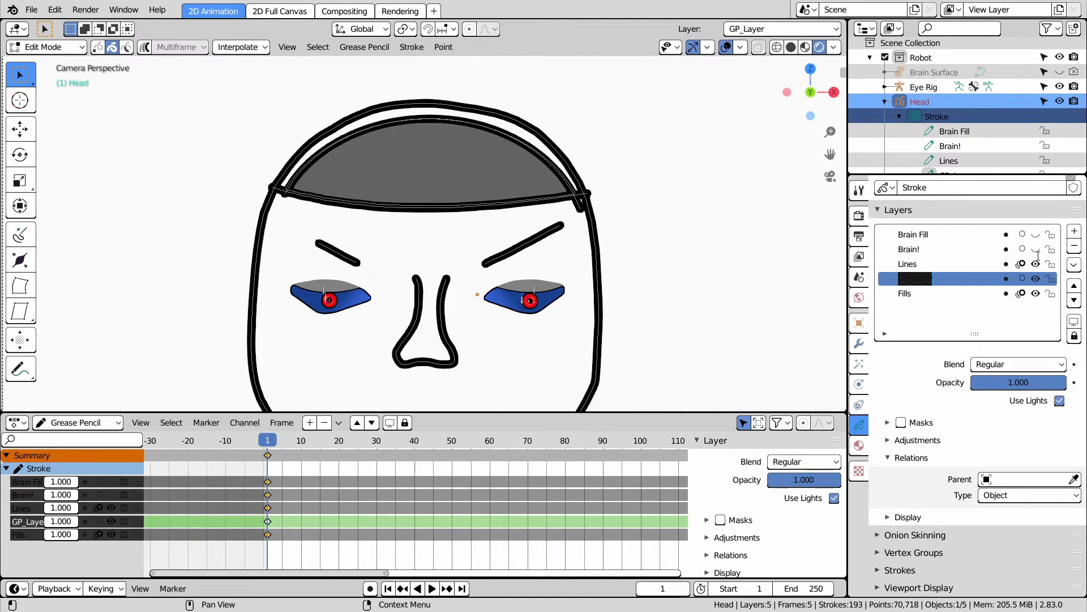
pyautogui.write('Face Details')
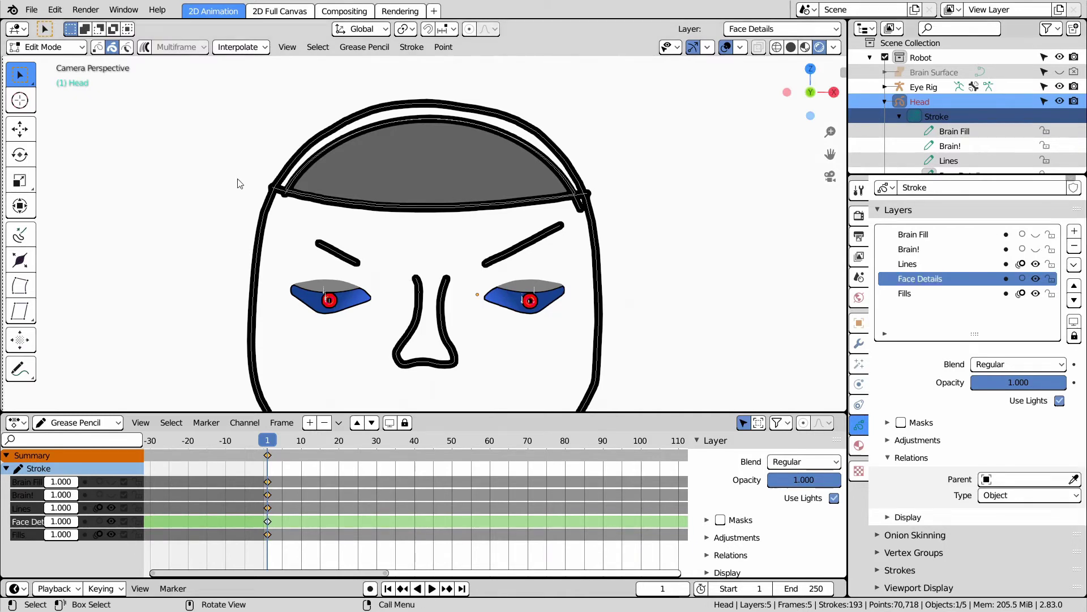
pyautogui.scroll(3, 336, 165)
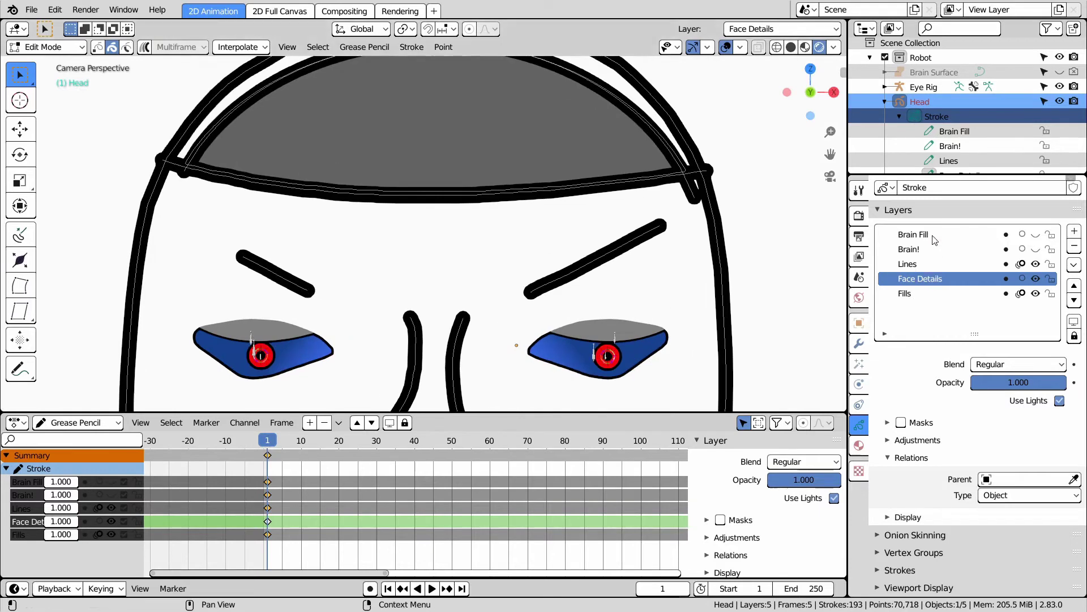
pyautogui.click(1075, 286)
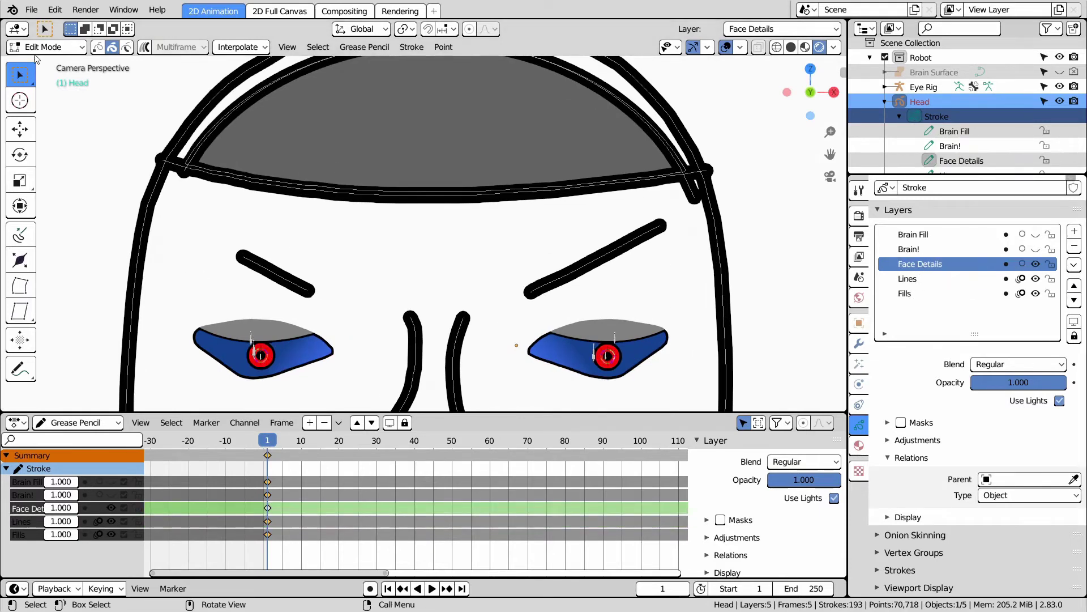
# Switch the Head drawing to Draw mode and set the Solid Stroke drawing colour to black from the palette
pyautogui.click(35, 51)
pyautogui.click(39, 110)
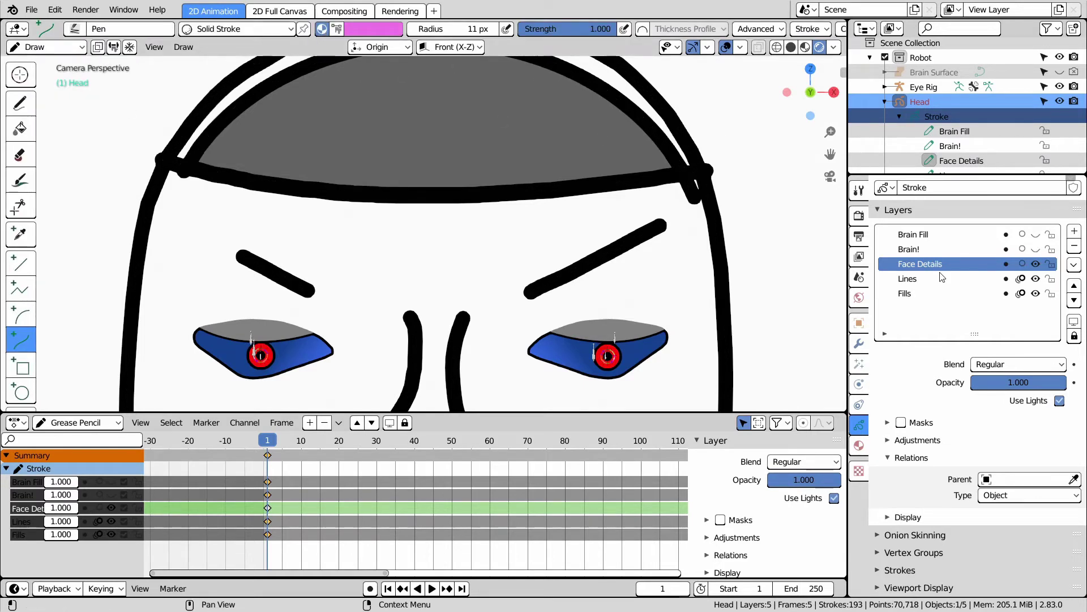
pyautogui.click(859, 445)
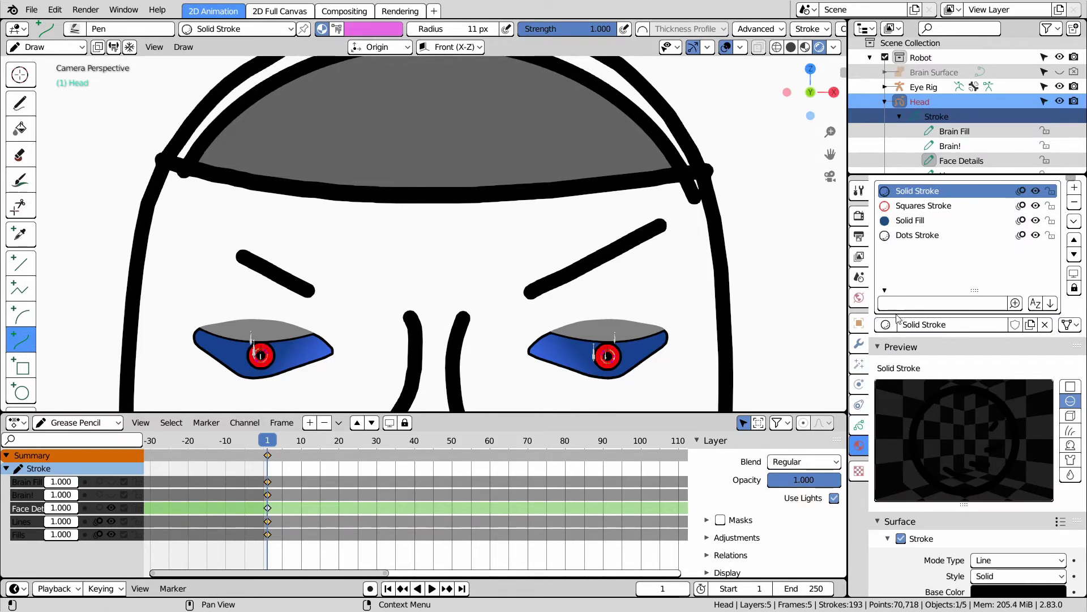
pyautogui.click(336, 30)
pyautogui.click(375, 29)
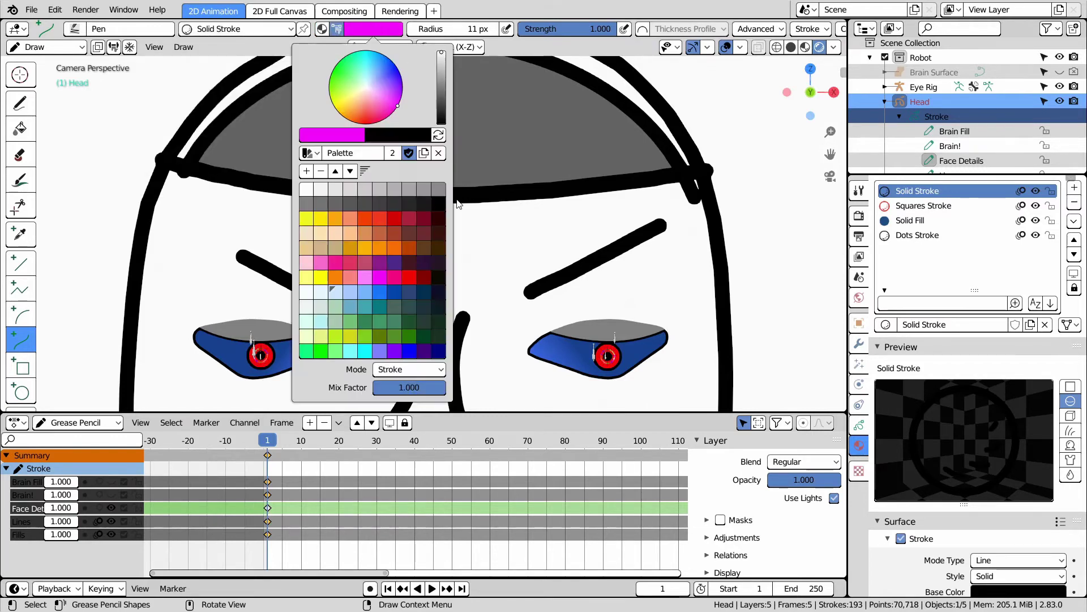
pyautogui.click(439, 204)
# Inspect the head from an orbited angle, toggle the Brain Surface object's visibility on and off, and return to the camera view
pyautogui.scroll(-2, 478, 242)
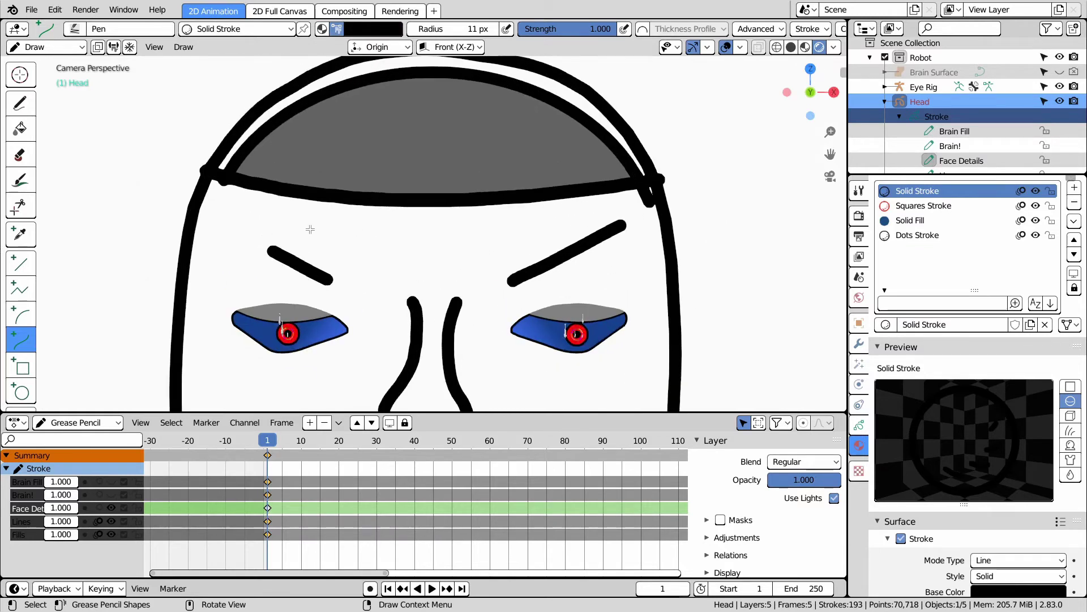
pyautogui.keyDown('shift'); pyautogui.moveTo(396, 262); pyautogui.dragTo(458, 191, button='middle'); pyautogui.keyUp('shift')
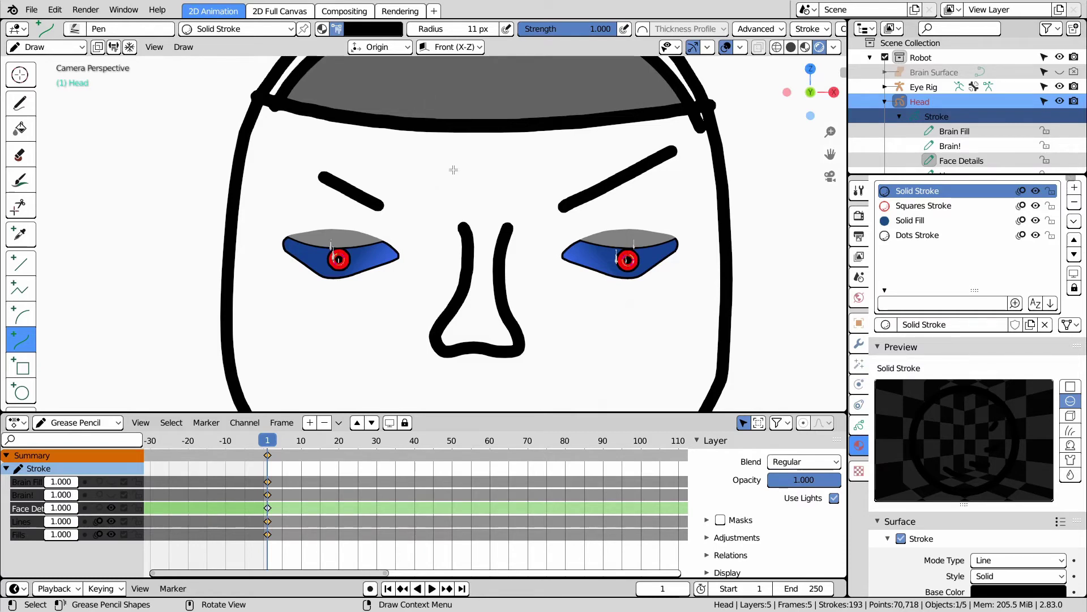
pyautogui.scroll(1, 467, 193)
pyautogui.moveTo(531, 149)
pyautogui.keyDown('shift'); pyautogui.mouseDown(button='middle')
pyautogui.moveTo(549, 164)
pyautogui.moveTo(511, 249)
pyautogui.moveTo(531, 279)
pyautogui.mouseUp(button='middle'); pyautogui.keyUp('shift')
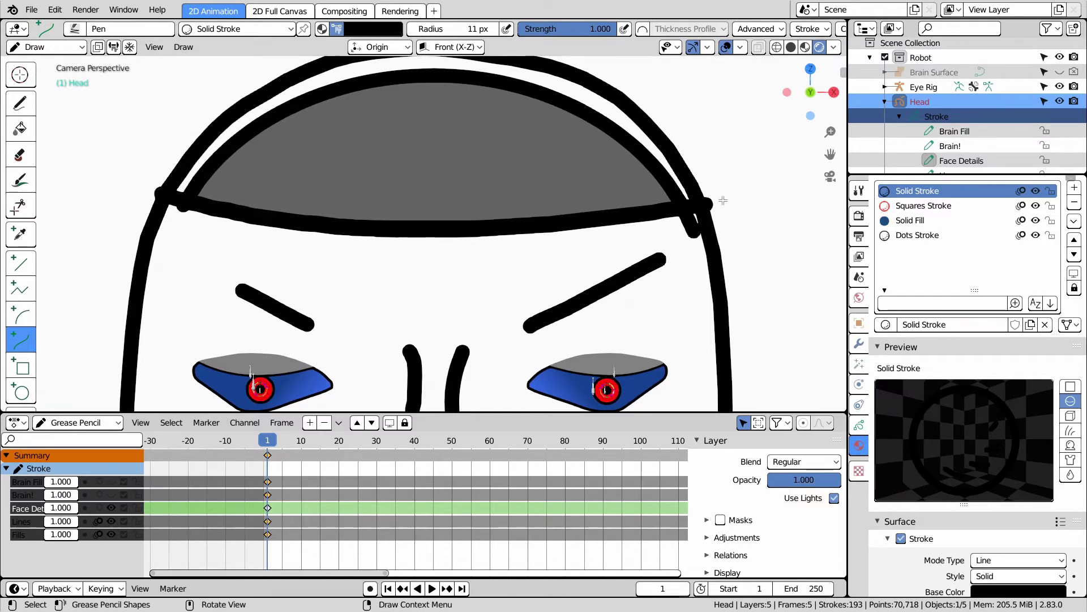
pyautogui.moveTo(742, 201); pyautogui.dragTo(519, 175, button='middle')
pyautogui.click(1060, 73)
pyautogui.click(1060, 73)
pyautogui.click(1060, 72)
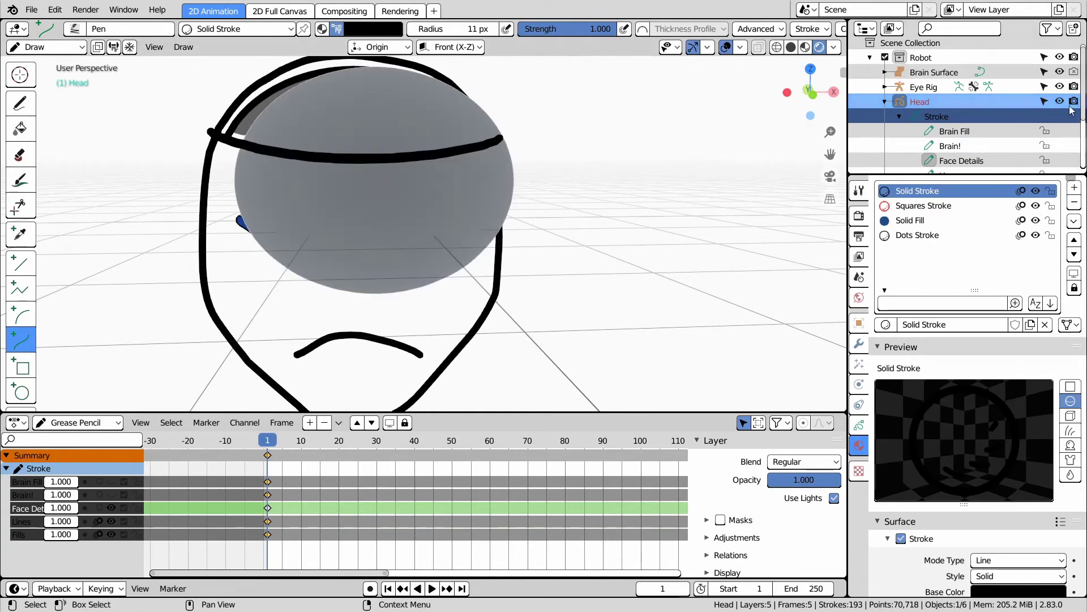
pyautogui.click(1060, 73)
pyautogui.moveTo(553, 185); pyautogui.dragTo(608, 153, button='middle')
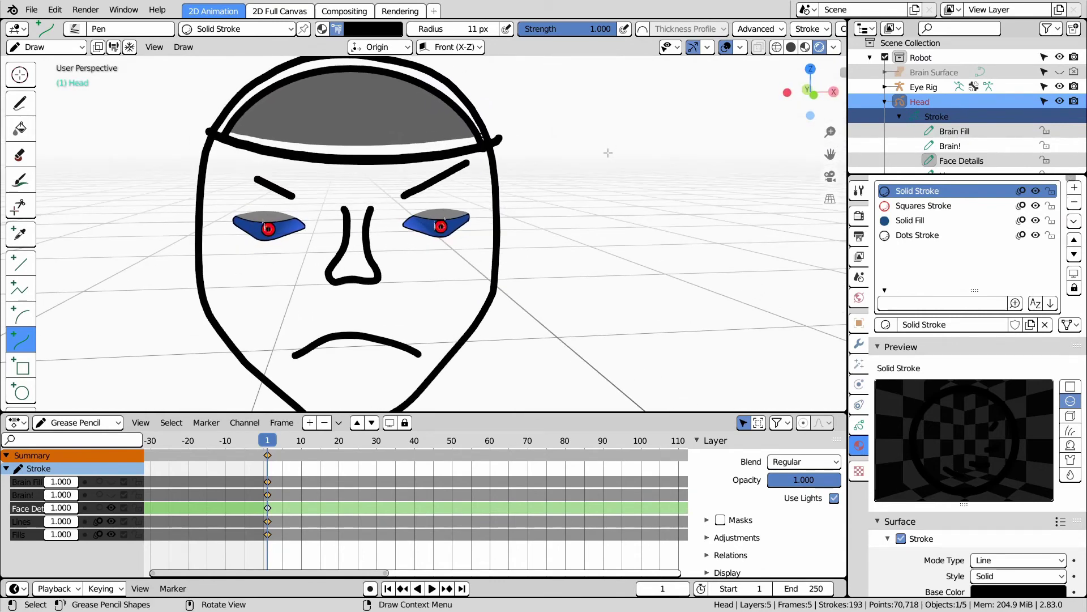
pyautogui.press('KP_0')
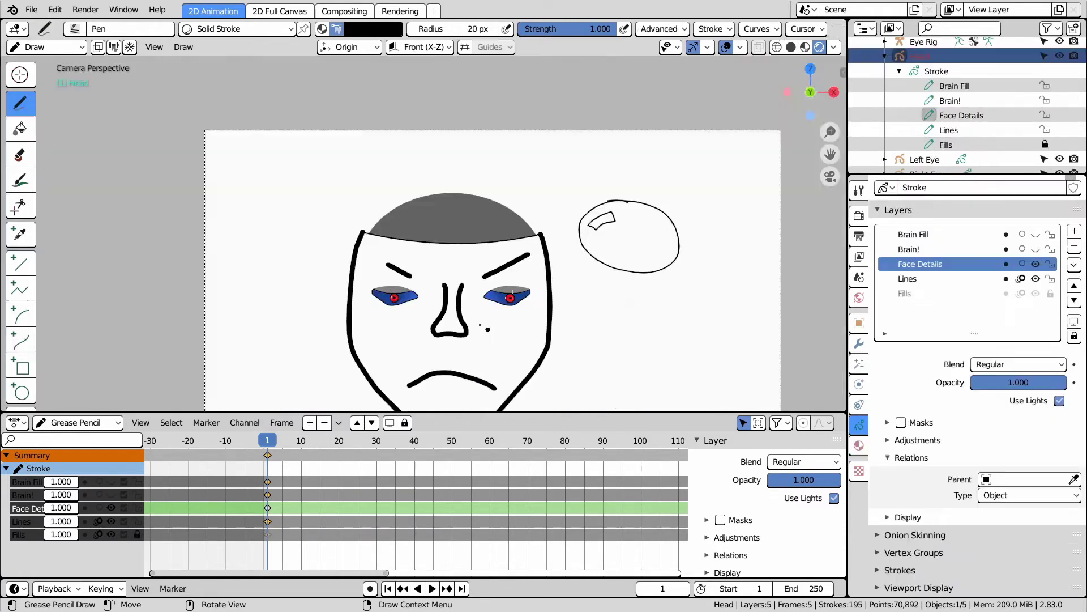
# Enter Edit mode on the Head drawing and select the thin curved line along the base of the grey brain area
pyautogui.scroll(4, 487, 329)
pyautogui.scroll(2, 443, 298)
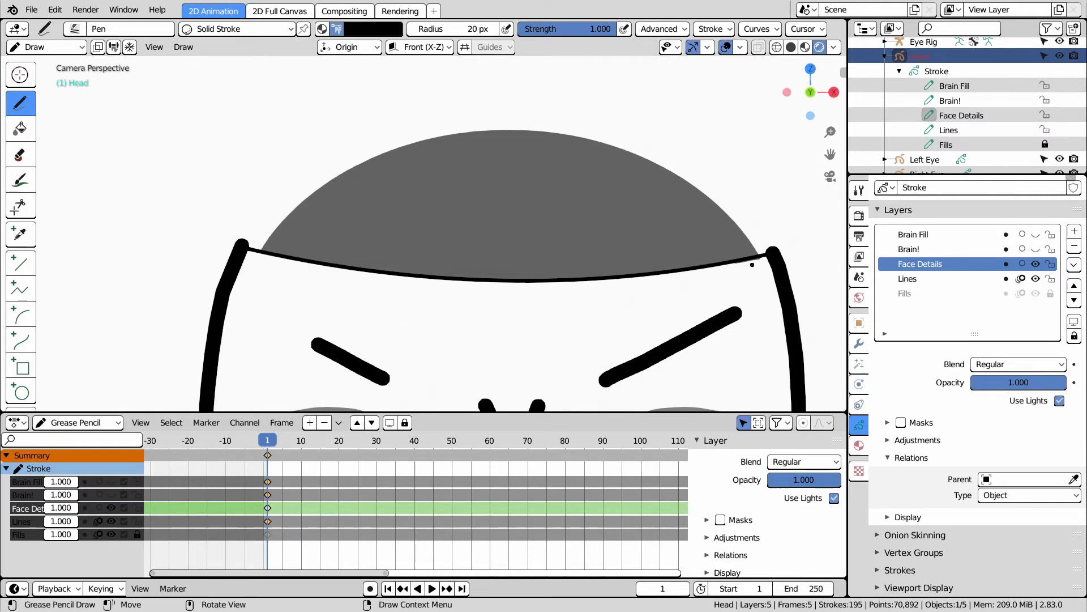
pyautogui.press('Tab')
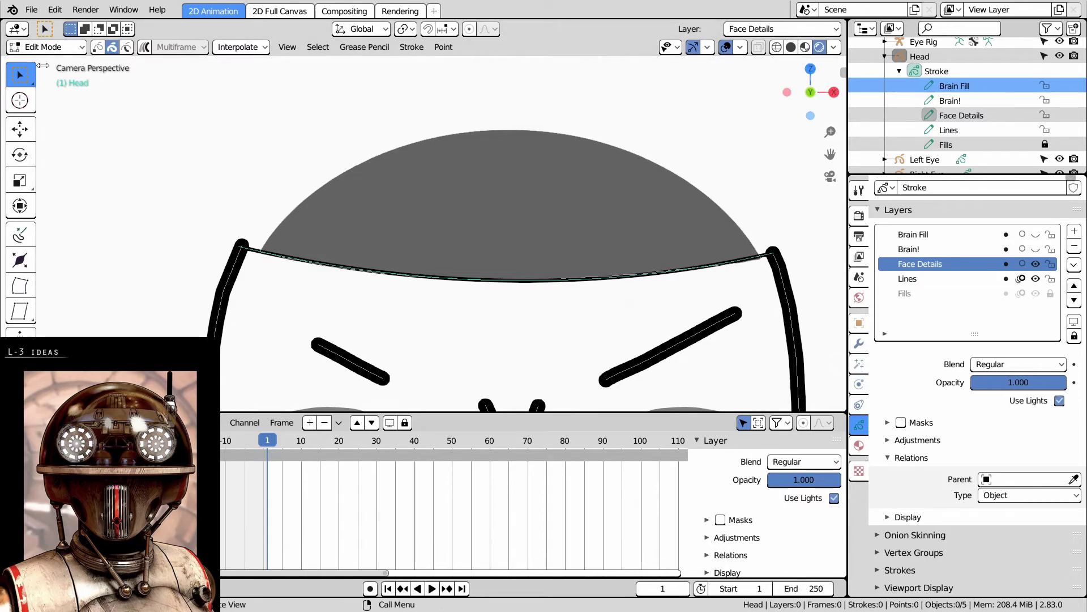
pyautogui.scroll(4, 252, 289)
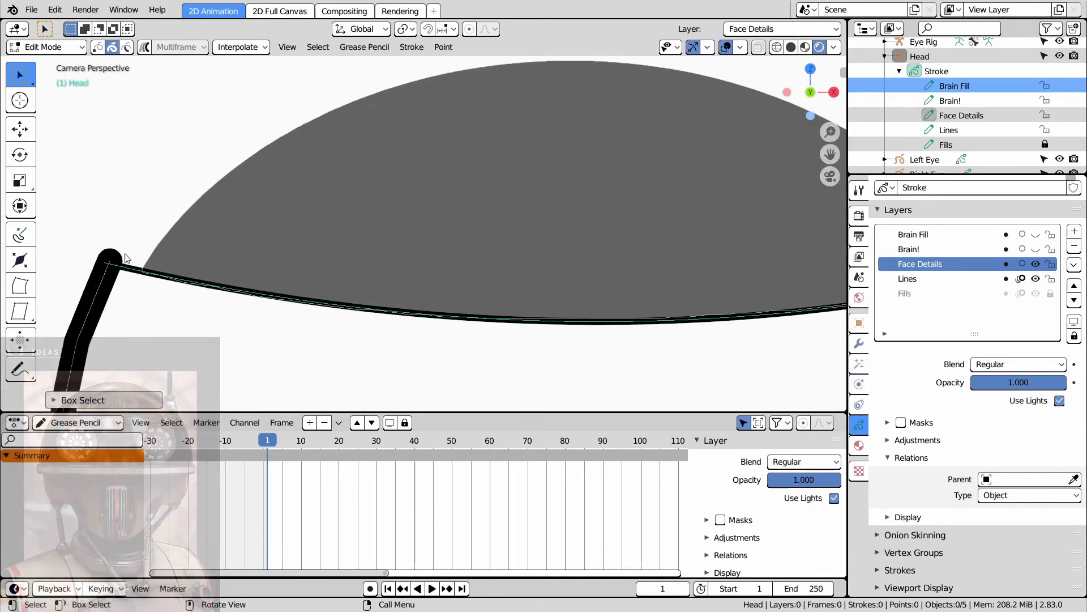
pyautogui.scroll(-2, 132, 299)
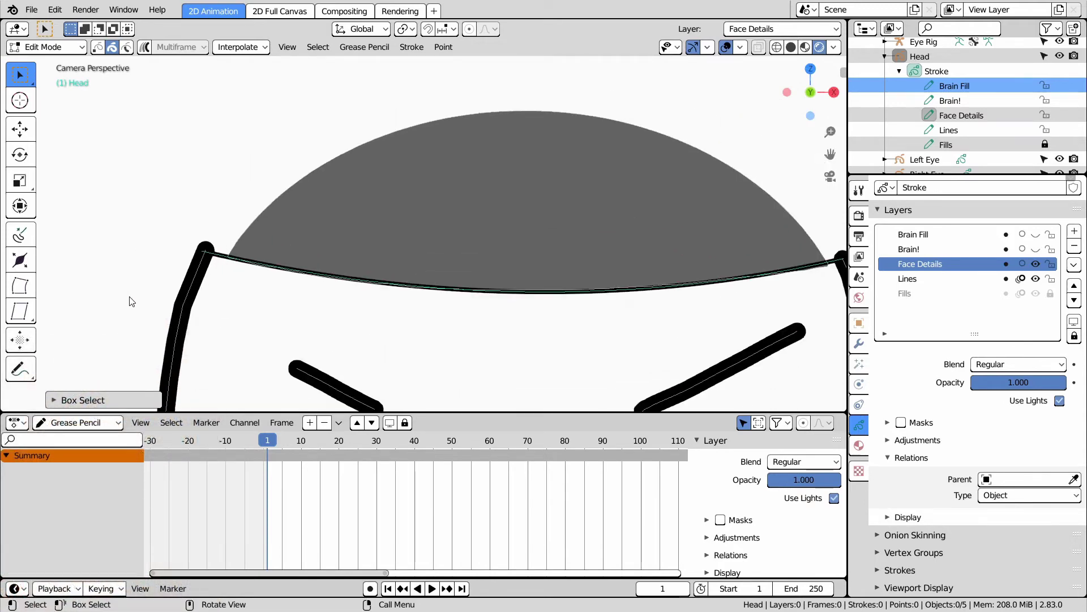
pyautogui.press('g')
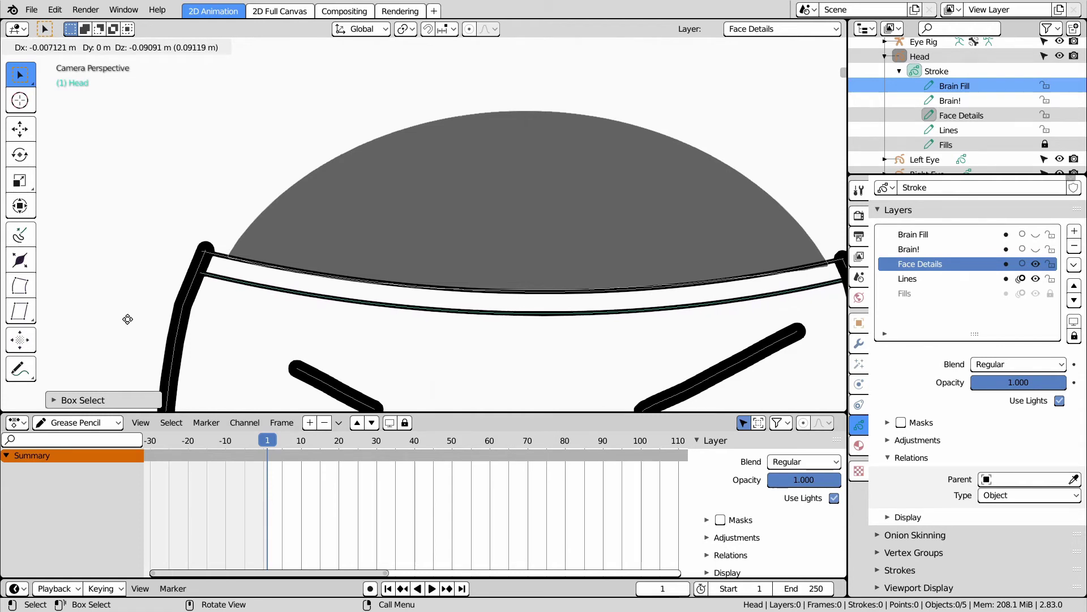
pyautogui.press('z')
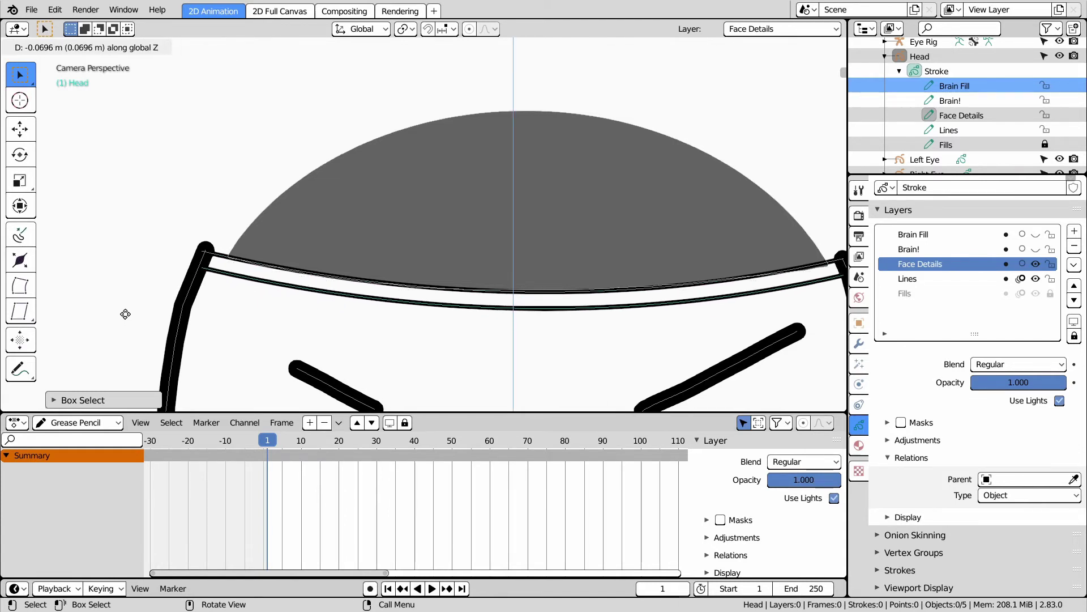
pyautogui.press('s')
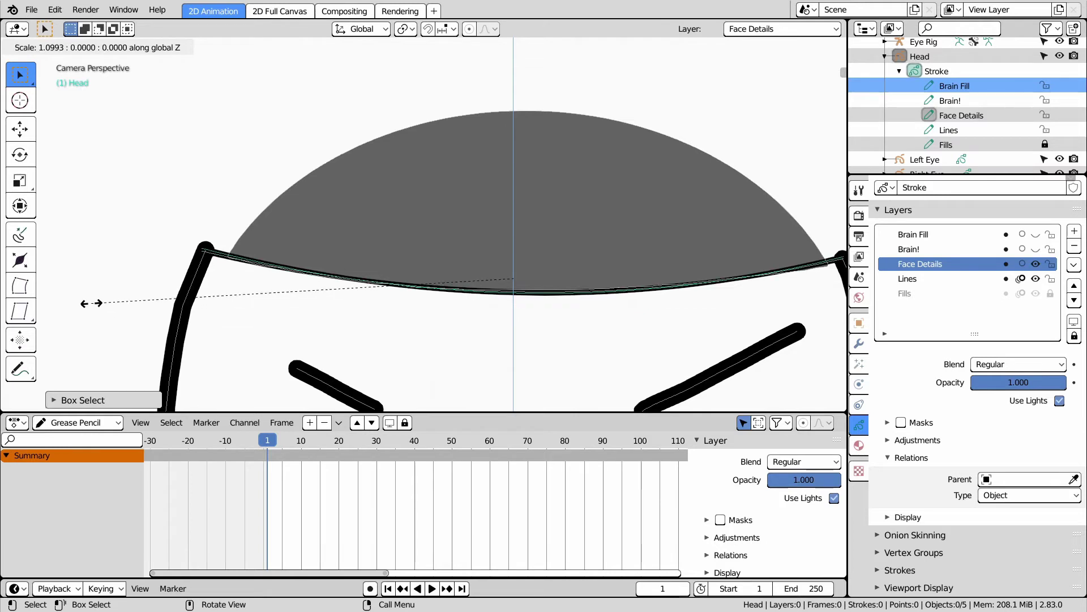
pyautogui.press('Escape')
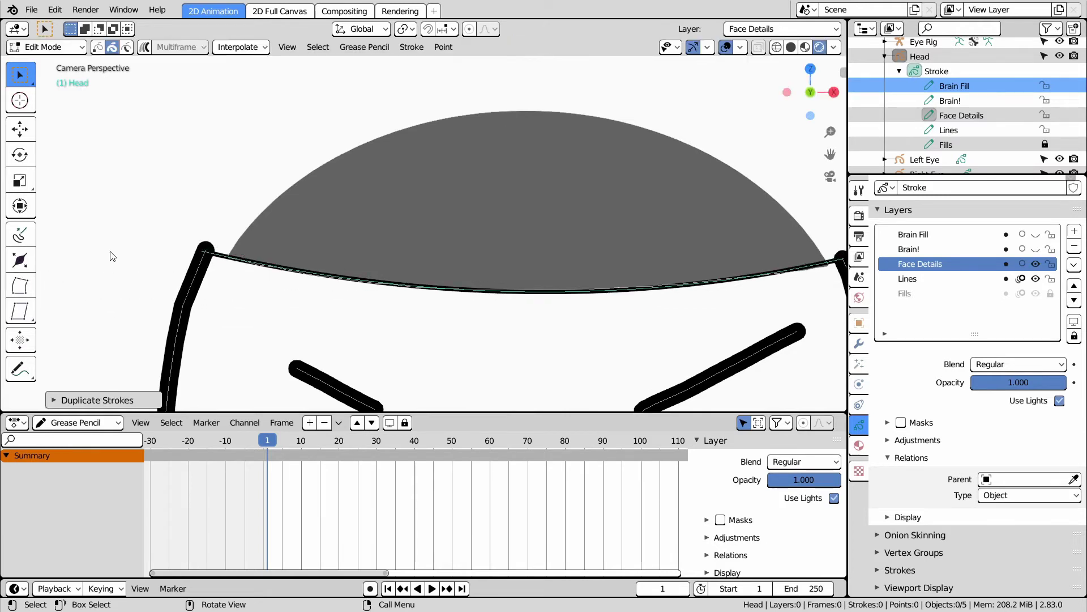
pyautogui.click(145, 228)
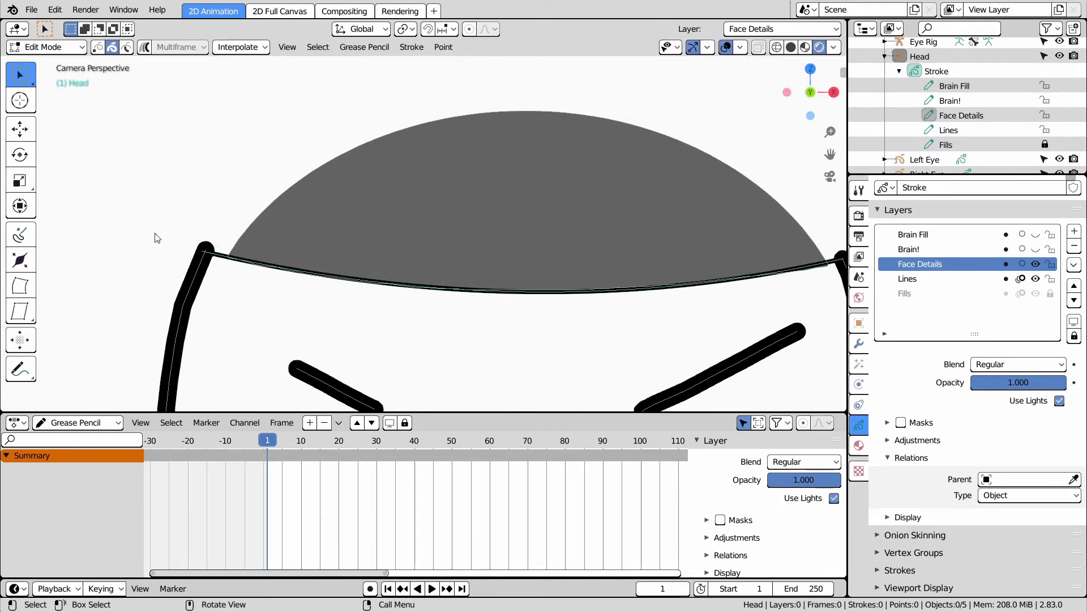
pyautogui.moveTo(215, 256); pyautogui.dragTo(221, 245)
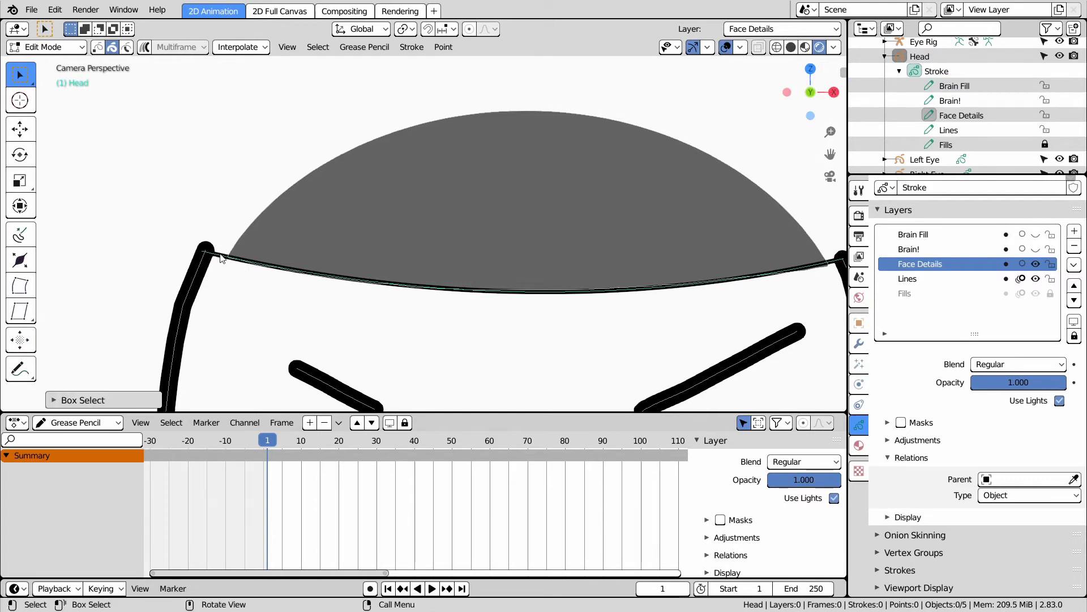
pyautogui.press('g')
pyautogui.click(292, 271)
pyautogui.hotkey('ctrl', 'z')
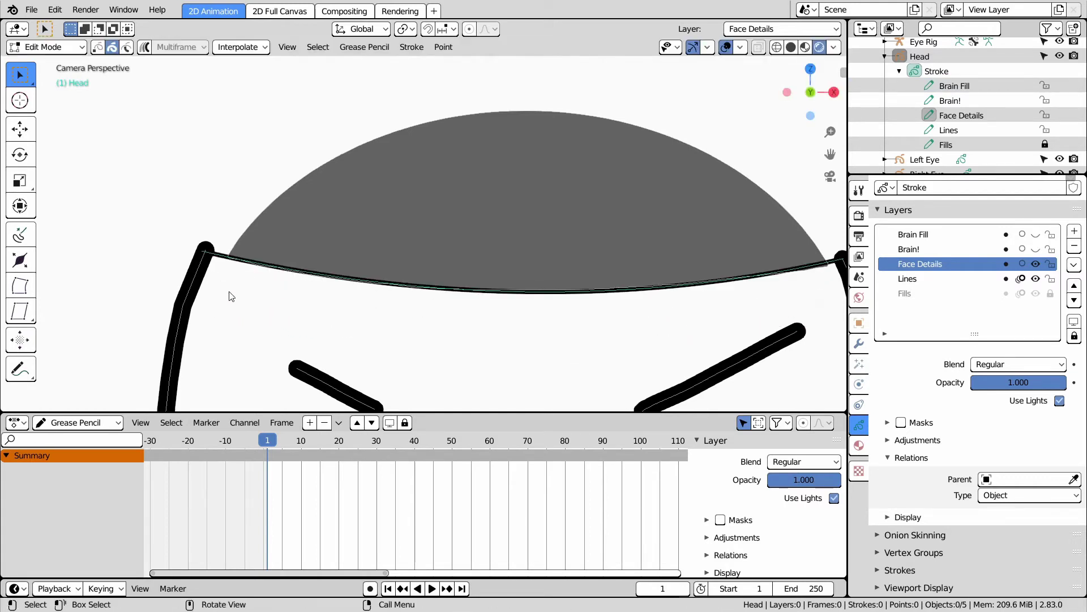
pyautogui.moveTo(226, 297); pyautogui.dragTo(215, 228)
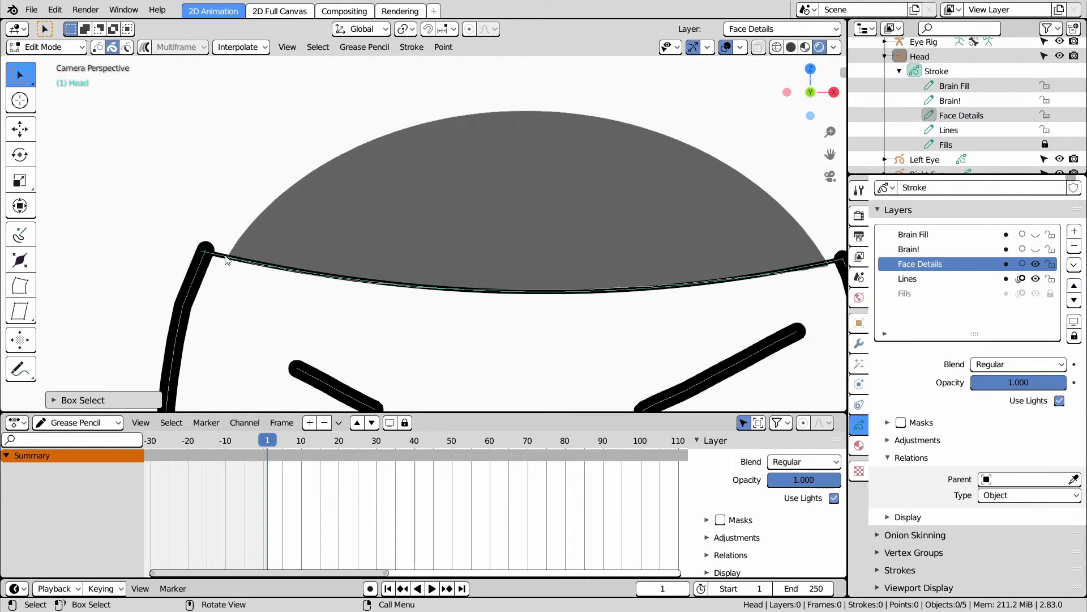
pyautogui.hotkey('shift', 'd')
pyautogui.hotkey('ctrl', 'z')
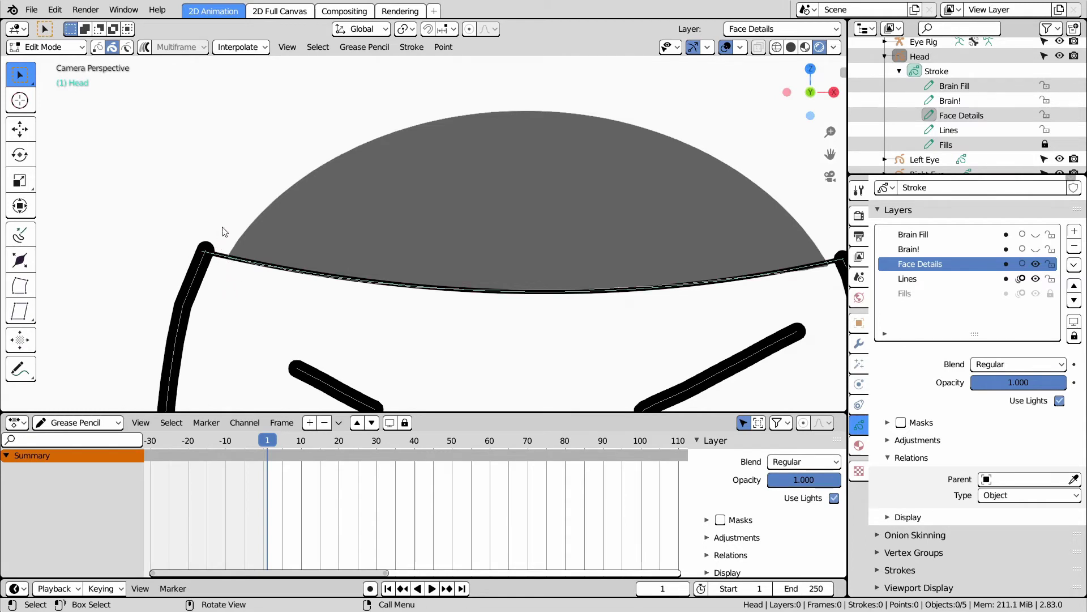
# Duplicate the thin line at the base of the brain area and move the copy down about 0.095 m along global Z
pyautogui.moveTo(224, 238); pyautogui.dragTo(220, 298)
pyautogui.hotkey('shift', 'd')
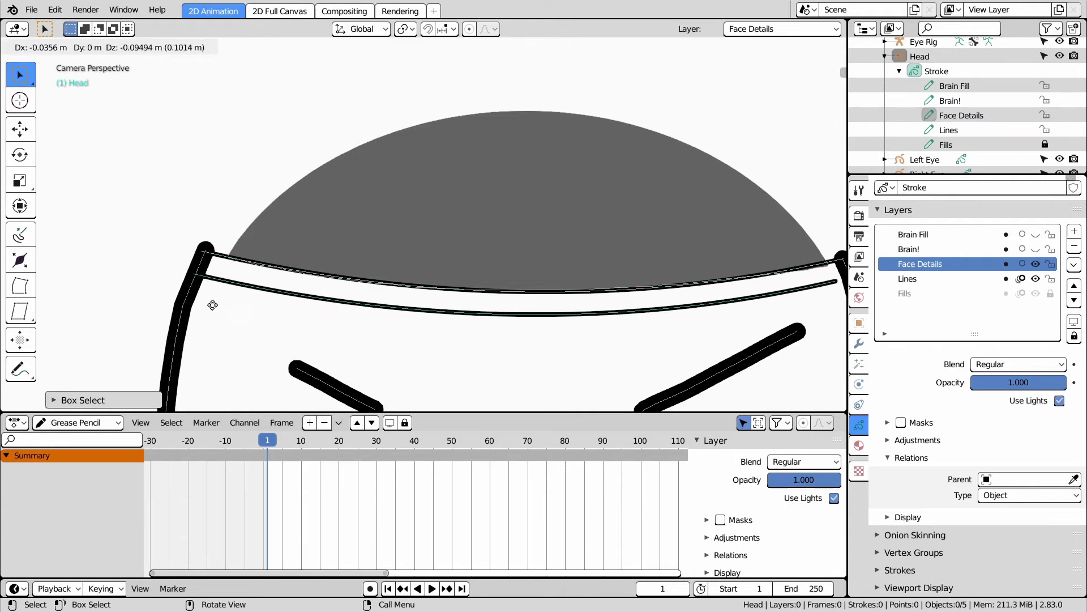
pyautogui.press('z')
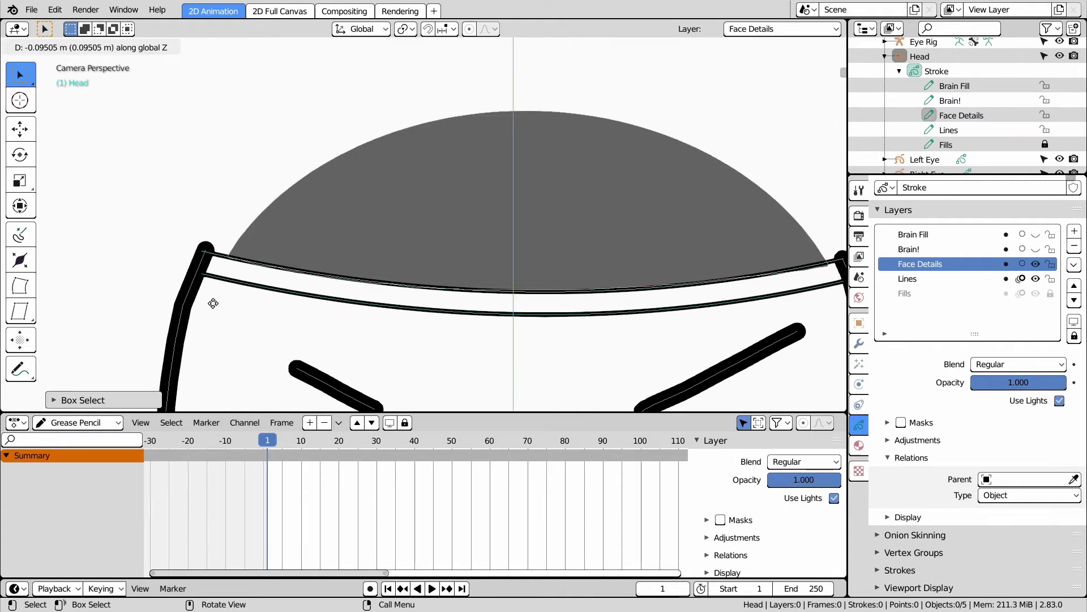
pyautogui.click(211, 306)
# Select the lower duplicated line and scale it up until its ends extend past both sides of the head outline
pyautogui.click(243, 292)
pyautogui.click(242, 284)
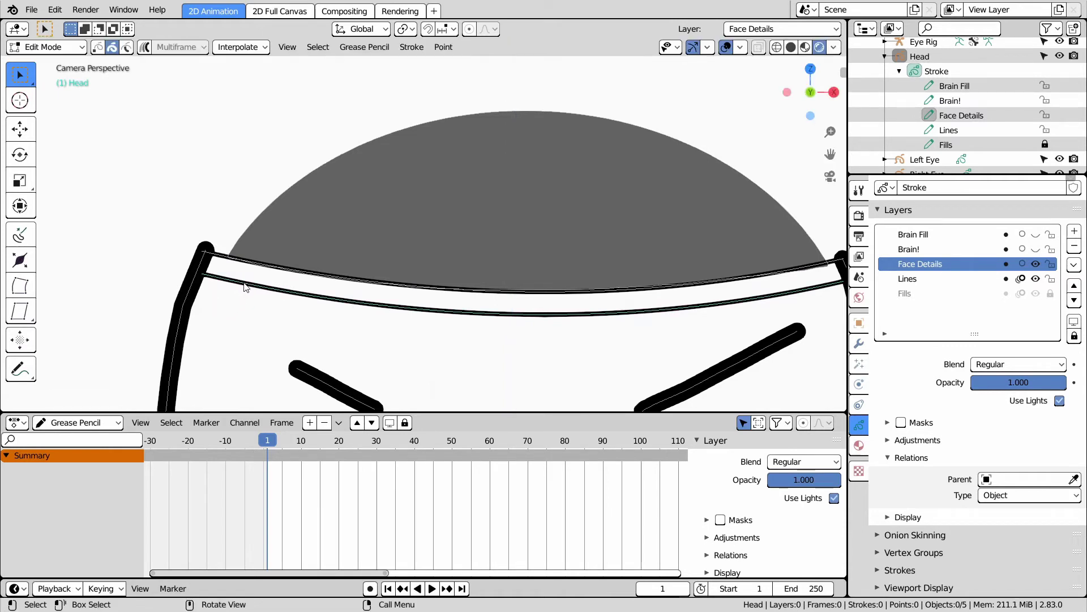
pyautogui.moveTo(383, 296)
pyautogui.mouseDown()
pyautogui.moveTo(445, 317)
pyautogui.moveTo(729, 305)
pyautogui.moveTo(716, 305)
pyautogui.mouseUp()
pyautogui.click(450, 316)
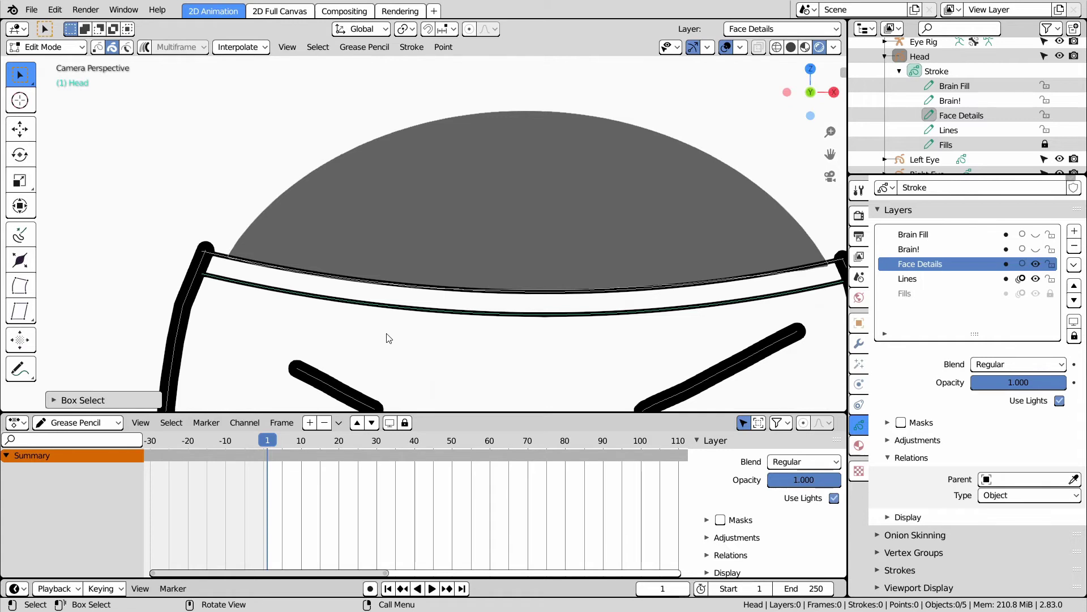
pyautogui.press('s')
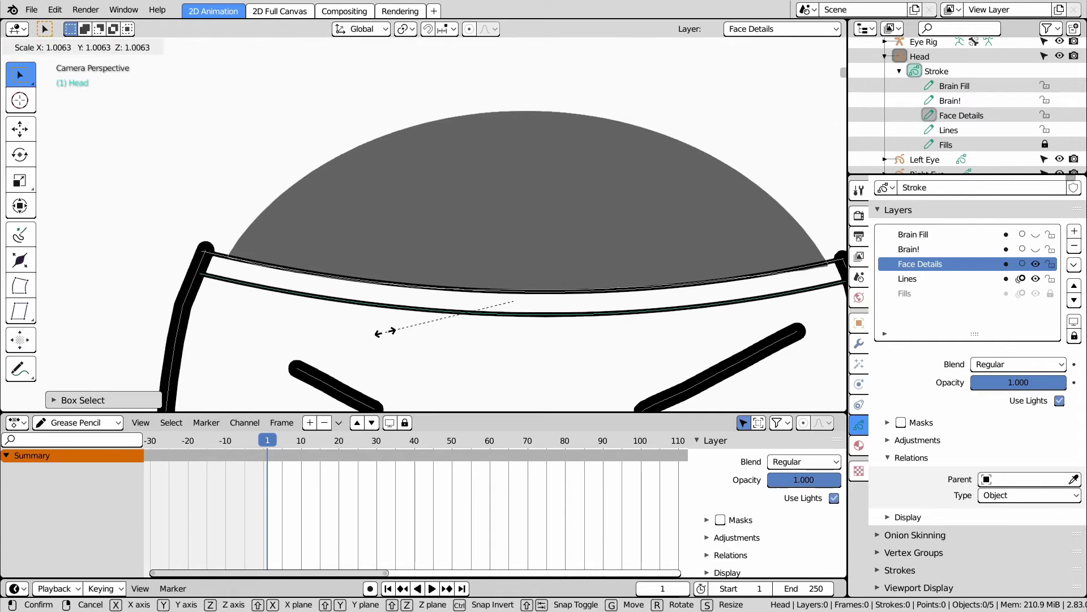
pyautogui.click(375, 334)
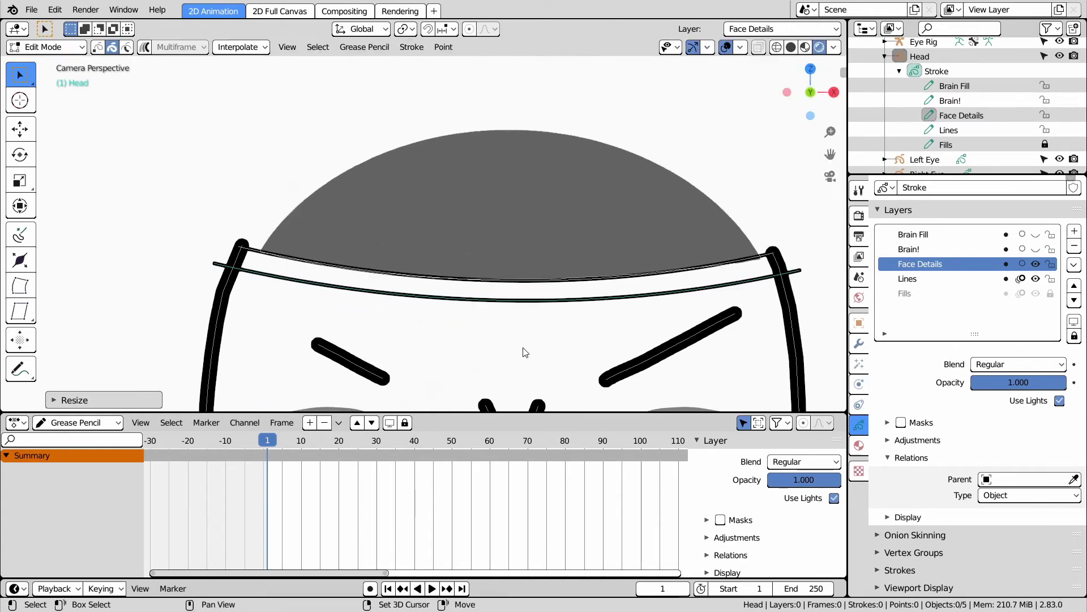
# Switch the Head drawing to Draw mode and activate the Cutter tool for trimming the lower line's overhanging end
pyautogui.keyDown('shift'); pyautogui.moveTo(524, 350); pyautogui.dragTo(349, 311, button='middle'); pyautogui.keyUp('shift')
pyautogui.click(47, 46)
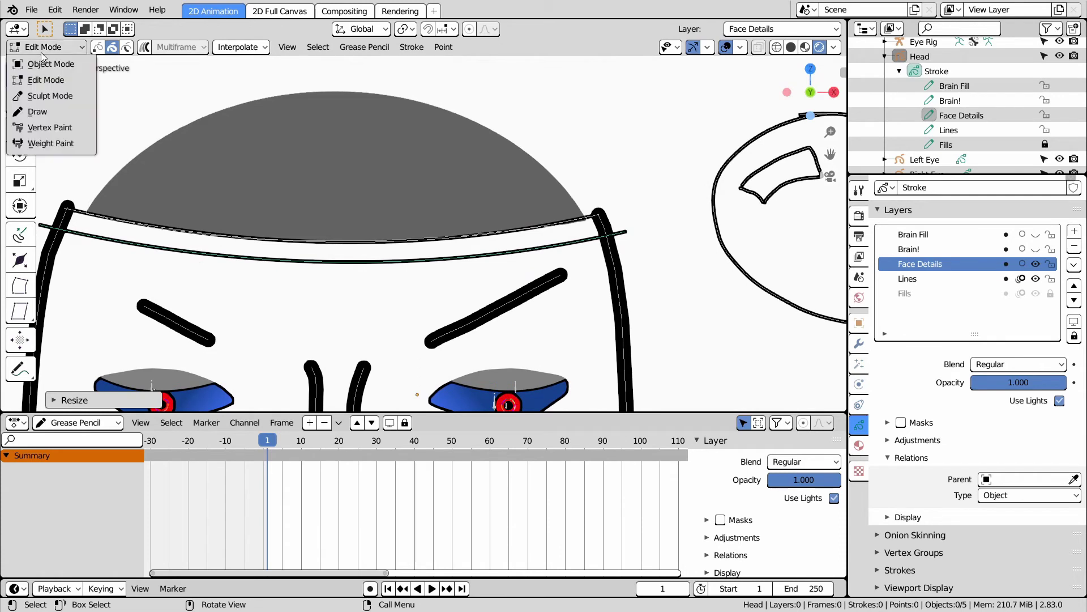
pyautogui.click(57, 114)
pyautogui.scroll(2, 670, 254)
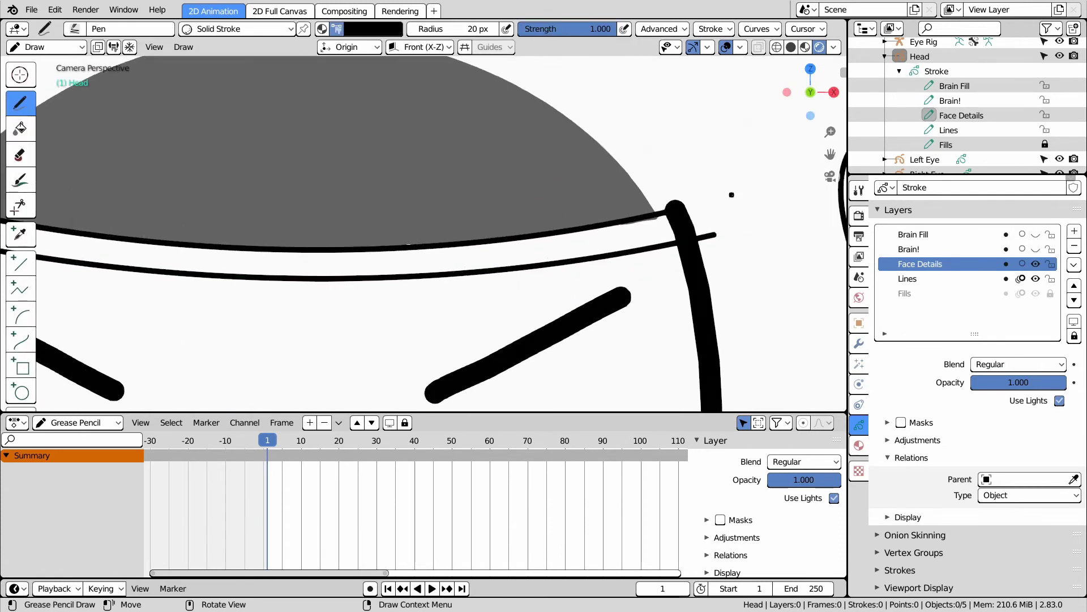
pyautogui.click(20, 207)
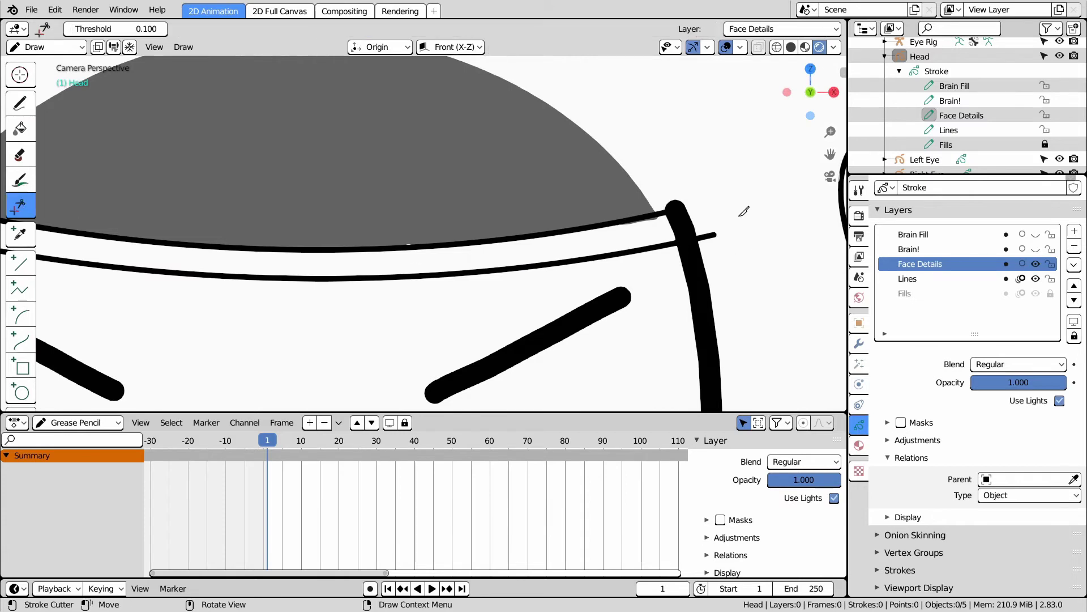
# Try to trim the lower line's right-hand overhang beyond the head outline with the Cutter, and undo the cut
pyautogui.moveTo(732, 222)
pyautogui.mouseDown()
pyautogui.moveTo(716, 255)
pyautogui.moveTo(691, 232)
pyautogui.moveTo(716, 213)
pyautogui.moveTo(744, 236)
pyautogui.moveTo(684, 252)
pyautogui.moveTo(719, 227)
pyautogui.mouseUp()
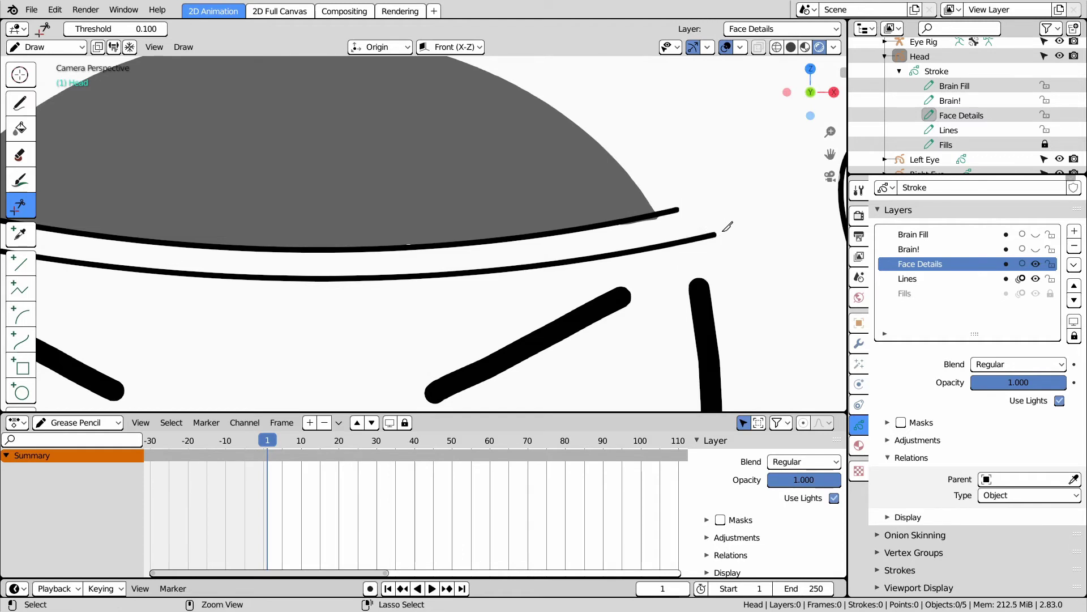
pyautogui.hotkey('ctrl', 'z')
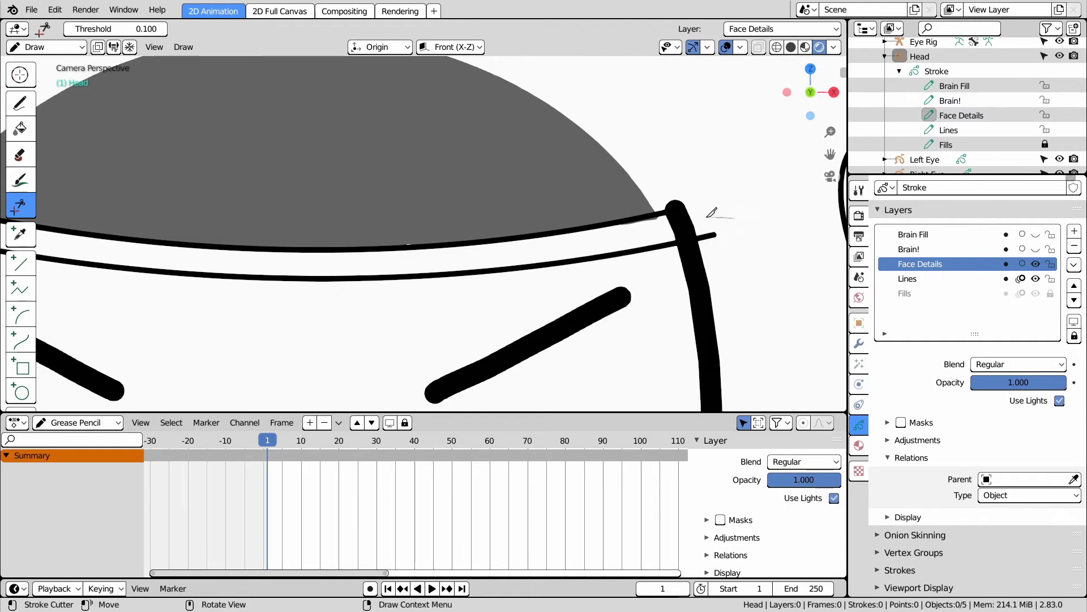
pyautogui.scroll(-1, 610, 268)
pyautogui.scroll(-4, 610, 268)
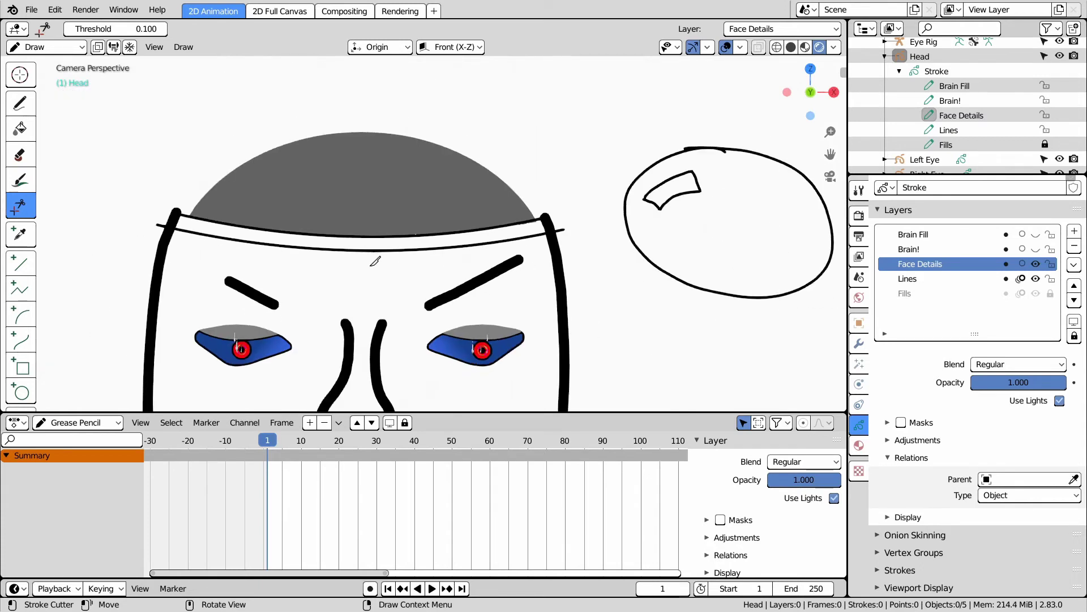
pyautogui.scroll(2, 250, 265)
pyautogui.keyDown('shift'); pyautogui.moveTo(249, 265); pyautogui.dragTo(340, 255, button='middle'); pyautogui.keyUp('shift')
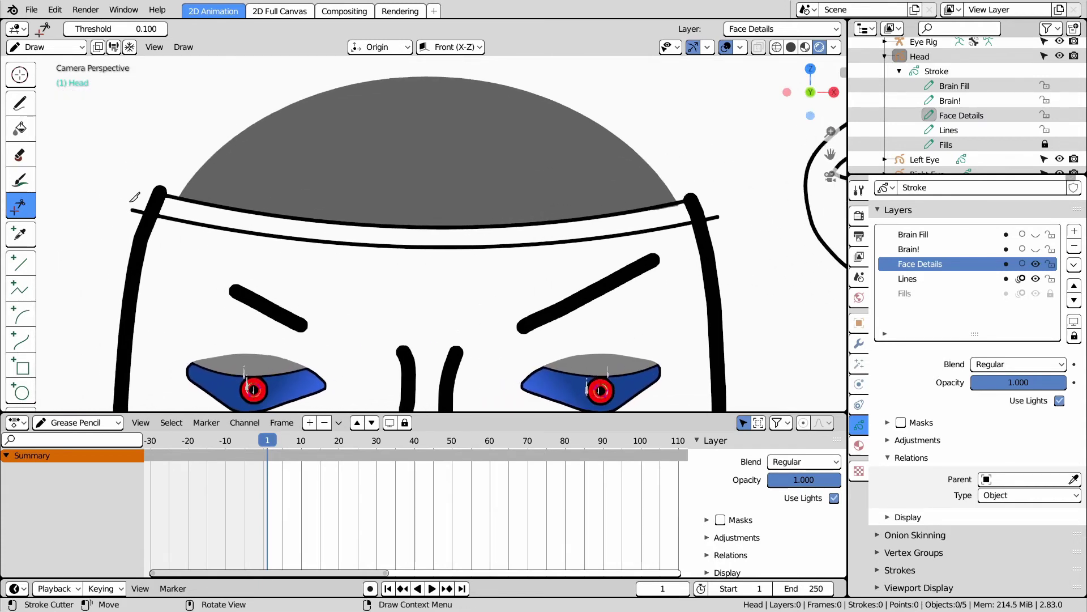
# Trim back the left-hand end of the lower band line where it overhangs the head outline, using the Cutter
pyautogui.click(135, 210)
pyautogui.scroll(1, 317, 204)
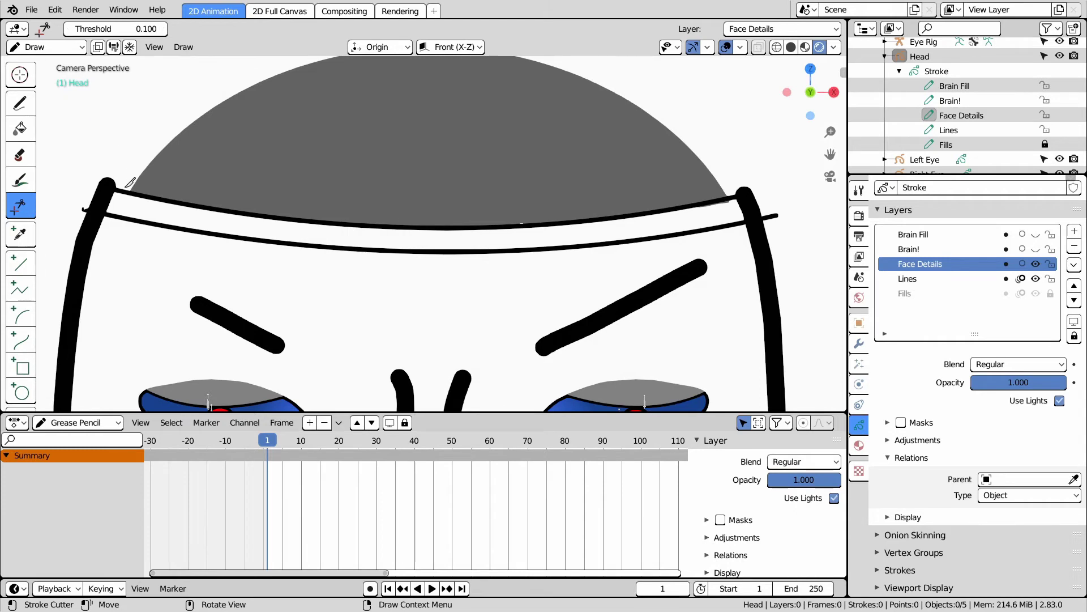
pyautogui.scroll(-1, 438, 219)
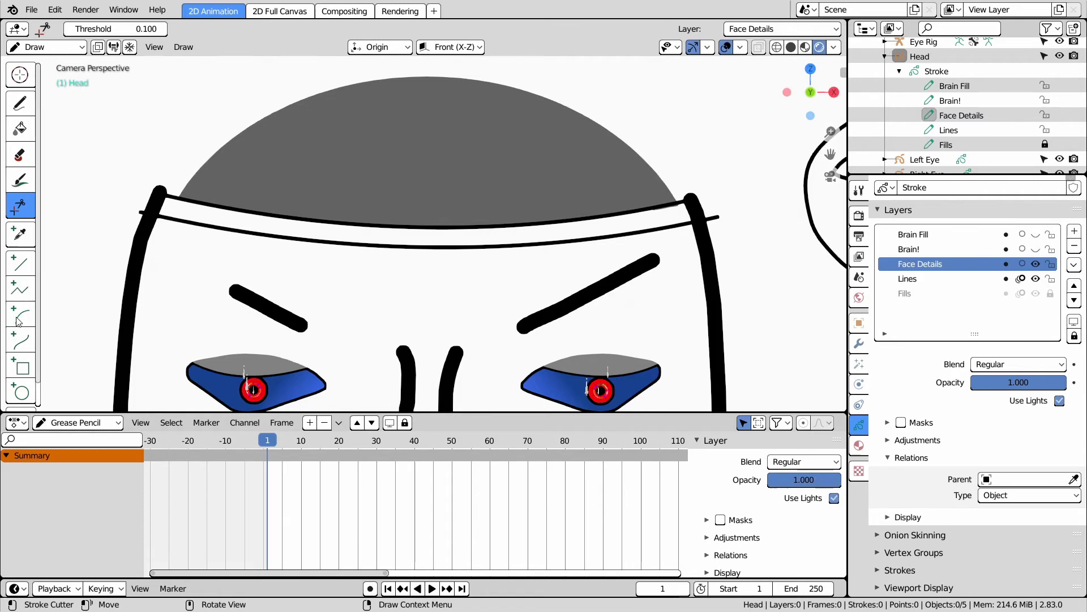
# Draw a dome-shaped curve over the brain area between the upper band line's ends, using the Curve tool at 5 px radius
pyautogui.click(21, 340)
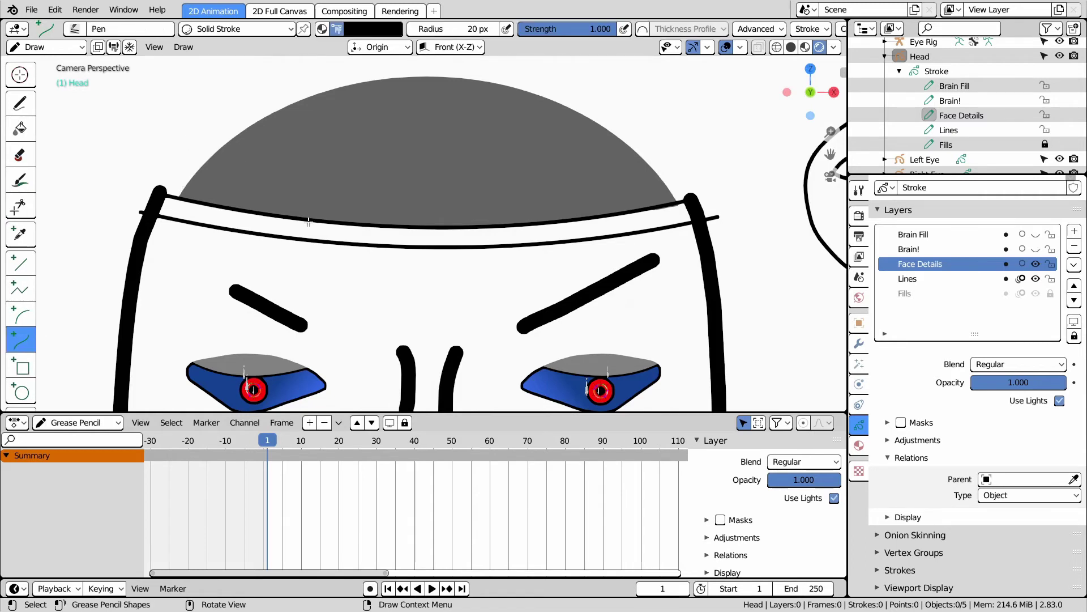
pyautogui.scroll(-2, 183, 185)
pyautogui.scroll(1, 299, 164)
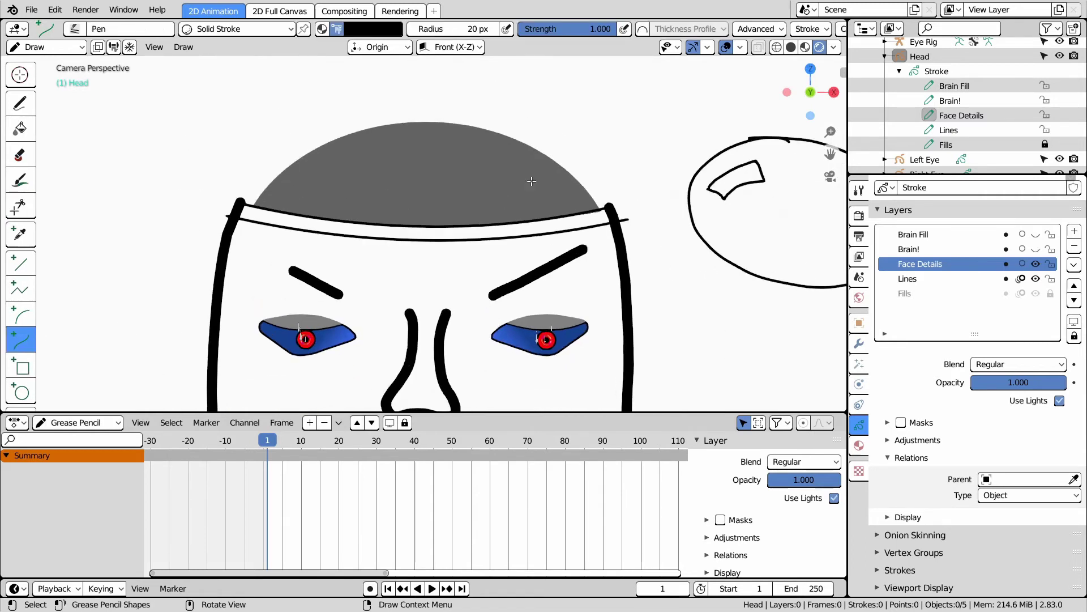
pyautogui.keyDown('shift'); pyautogui.moveTo(551, 175); pyautogui.dragTo(778, 257, button='middle'); pyautogui.keyUp('shift')
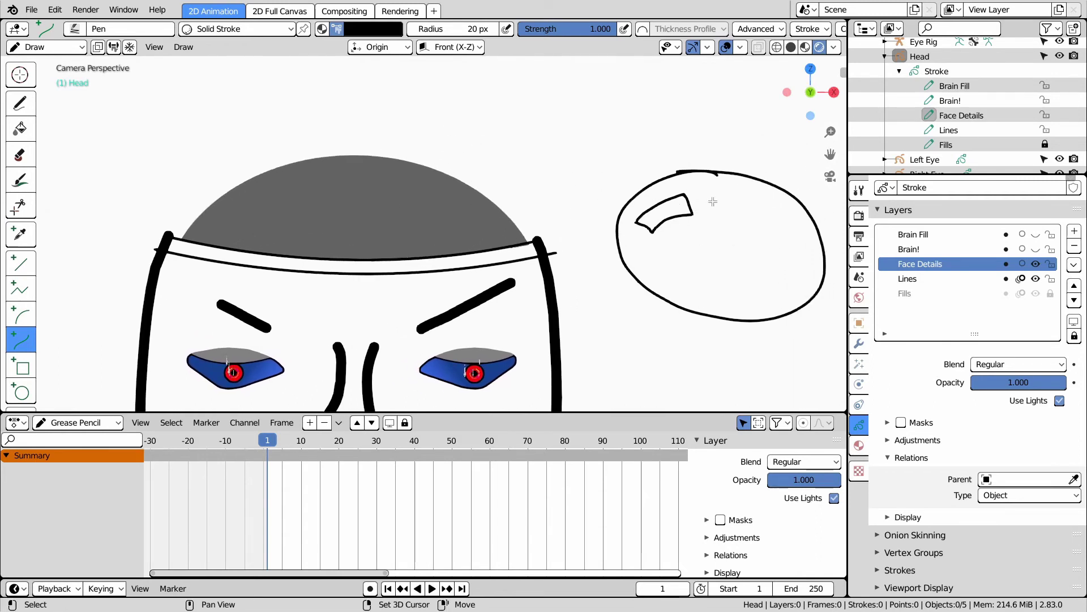
pyautogui.scroll(1, 167, 232)
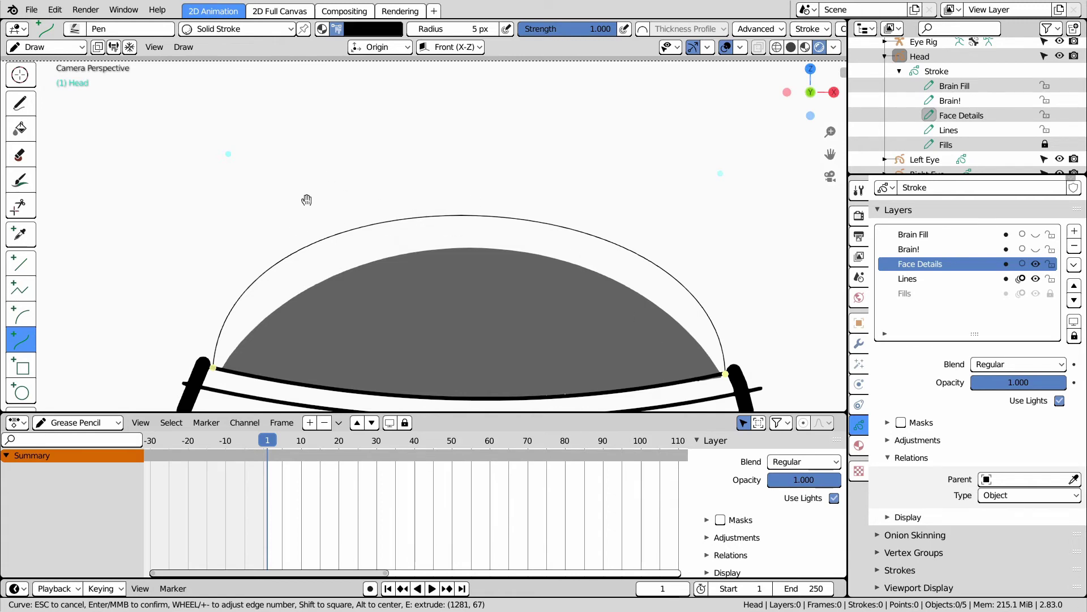
pyautogui.press('Return')
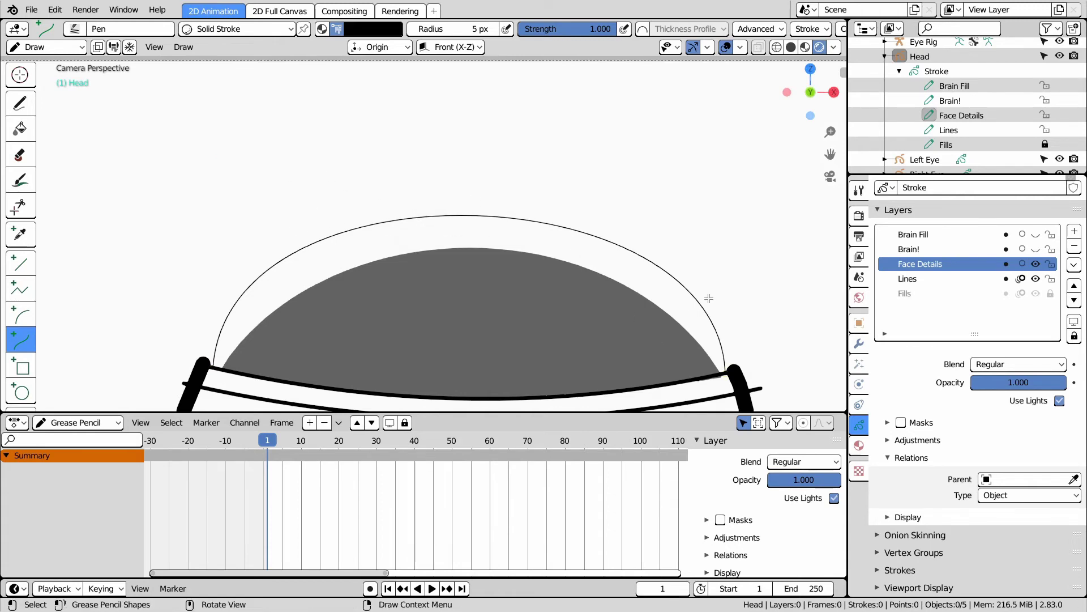
pyautogui.moveTo(756, 345); pyautogui.dragTo(761, 326, button='middle')
pyautogui.press('KP_0')
pyautogui.keyDown('shift'); pyautogui.moveTo(520, 350); pyautogui.dragTo(479, 201, button='middle'); pyautogui.keyUp('shift')
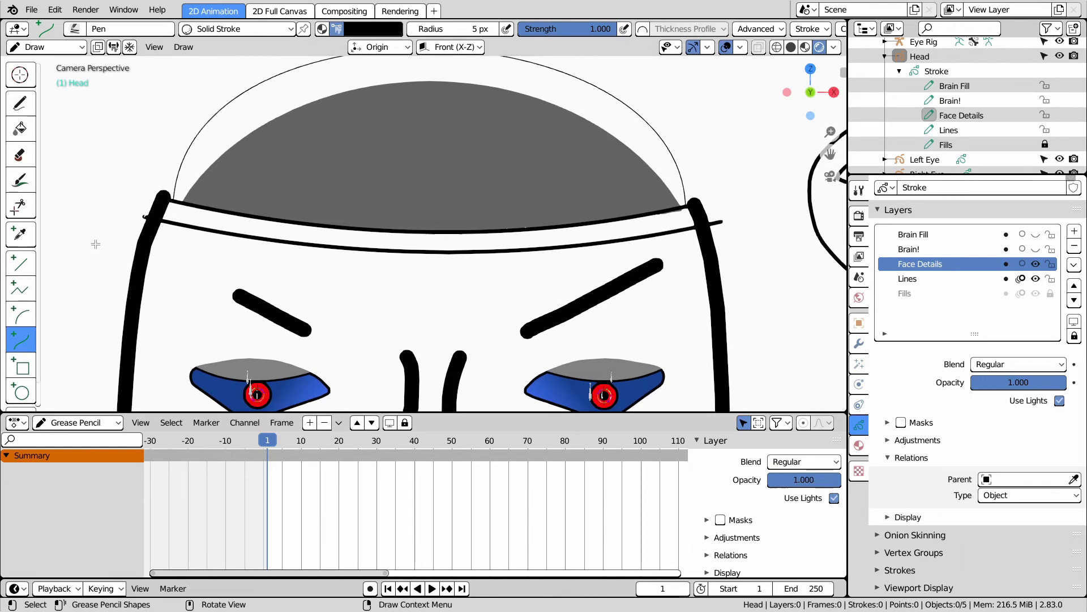
# Try to draw a freehand 5 px stroke across the head's band with the Draw tool
pyautogui.scroll(2, 340, 263)
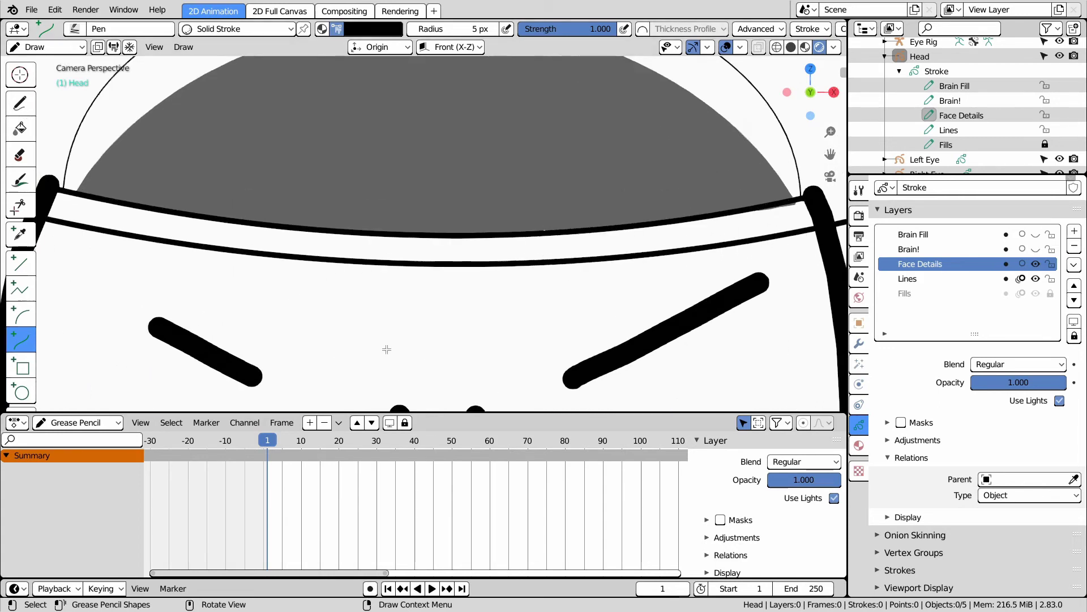
pyautogui.click(20, 104)
pyautogui.scroll(-1, 362, 232)
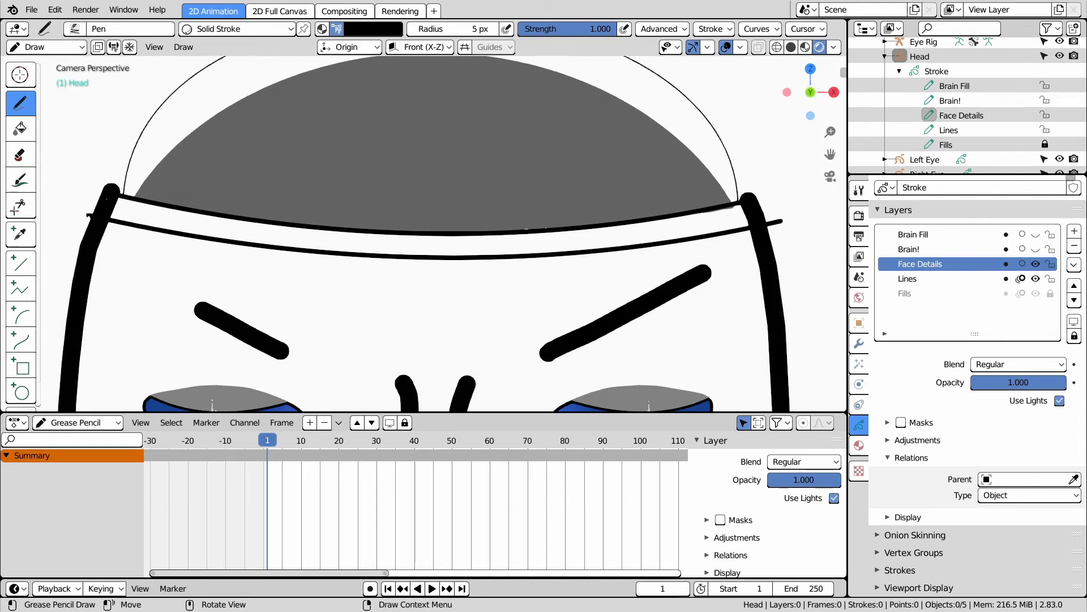
pyautogui.moveTo(116, 198)
pyautogui.mouseDown()
pyautogui.moveTo(199, 212)
pyautogui.moveTo(609, 224)
pyautogui.moveTo(828, 206)
pyautogui.mouseUp()
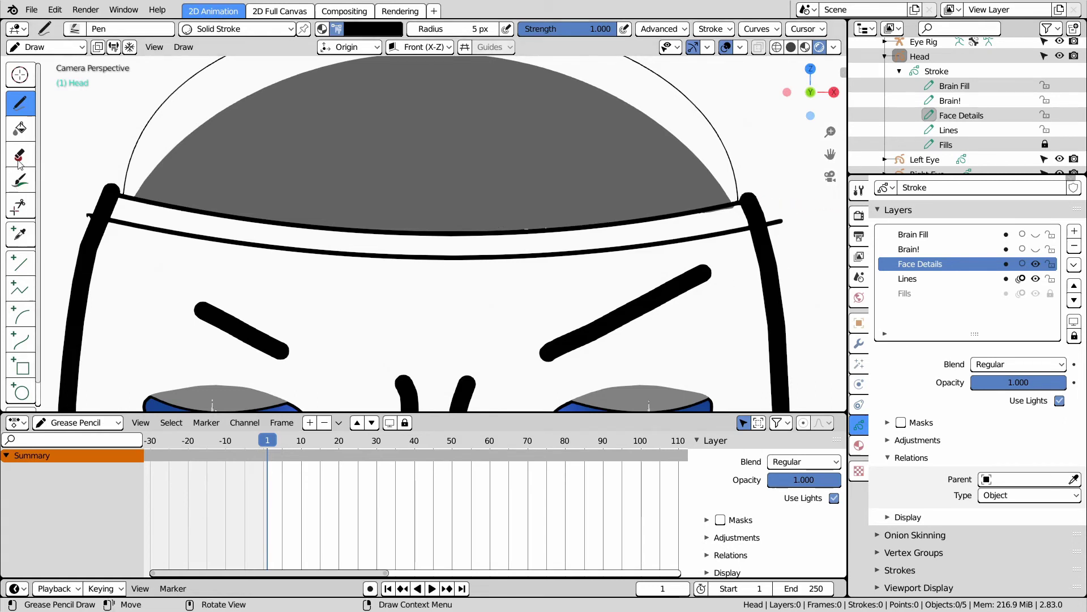
# Draw a thin 5 px curve between the two thick band lines, spanning the head outline from side to side
pyautogui.click(21, 341)
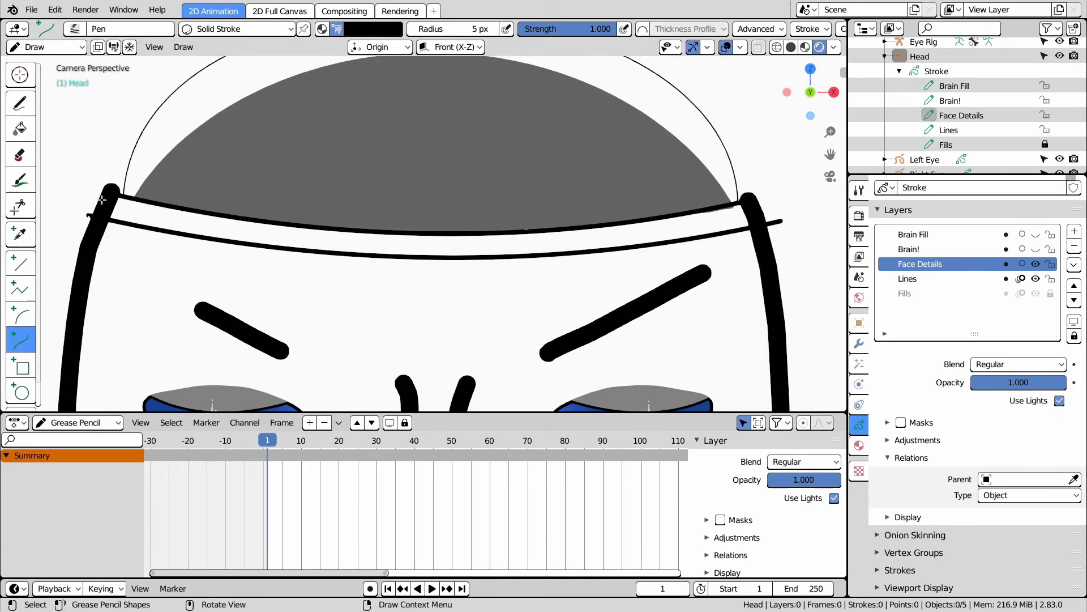
pyautogui.moveTo(107, 199); pyautogui.dragTo(748, 207)
pyautogui.moveTo(528, 196); pyautogui.dragTo(519, 283)
pyautogui.press('Return')
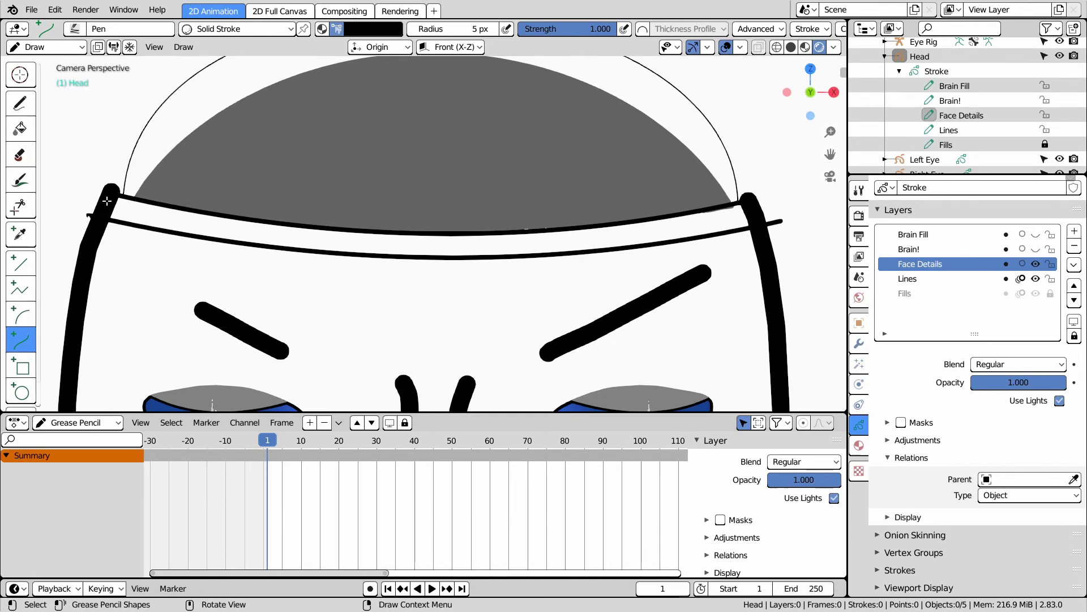
pyautogui.moveTo(107, 201); pyautogui.dragTo(753, 206)
pyautogui.press('Return')
pyautogui.scroll(-1, 700, 192)
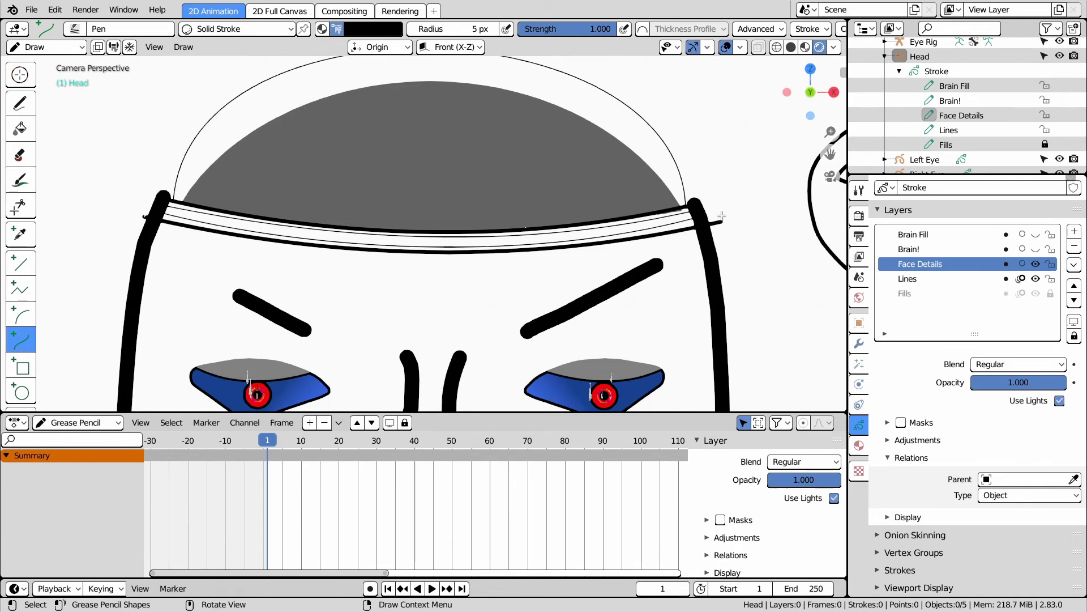
pyautogui.click(860, 448)
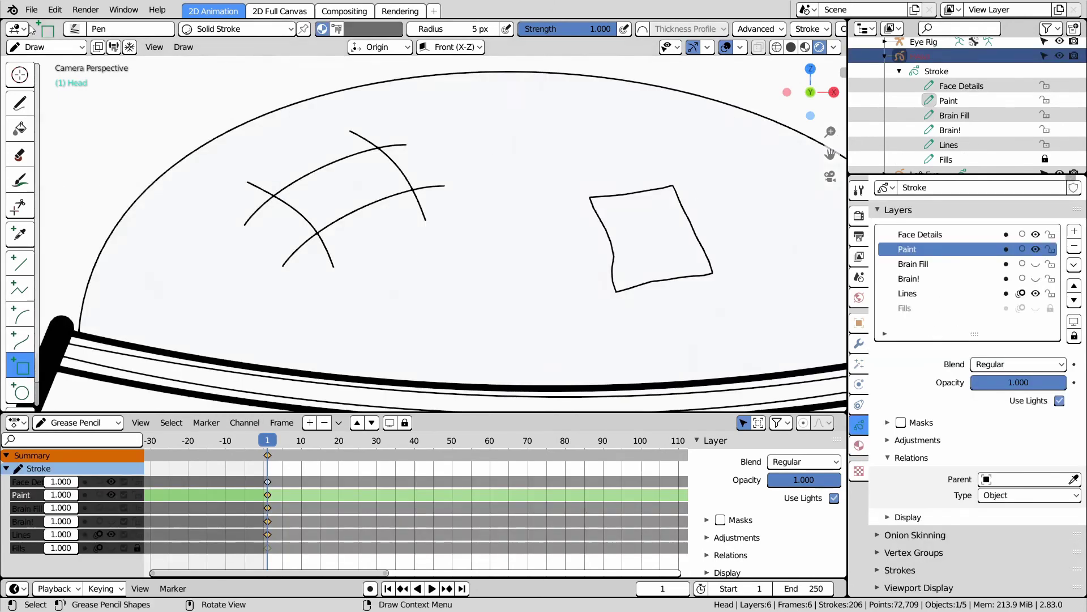
# Activate the Fill tool with colour attributes, try a dark blue fill in the dome's left highlight shape, and undo the fill
pyautogui.click(19, 130)
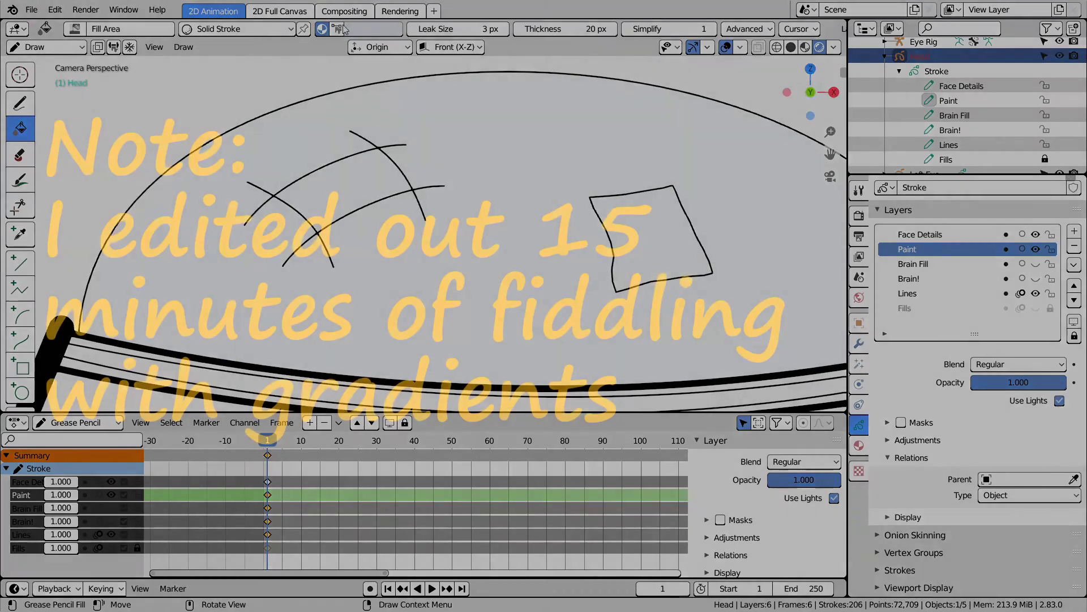
pyautogui.click(338, 32)
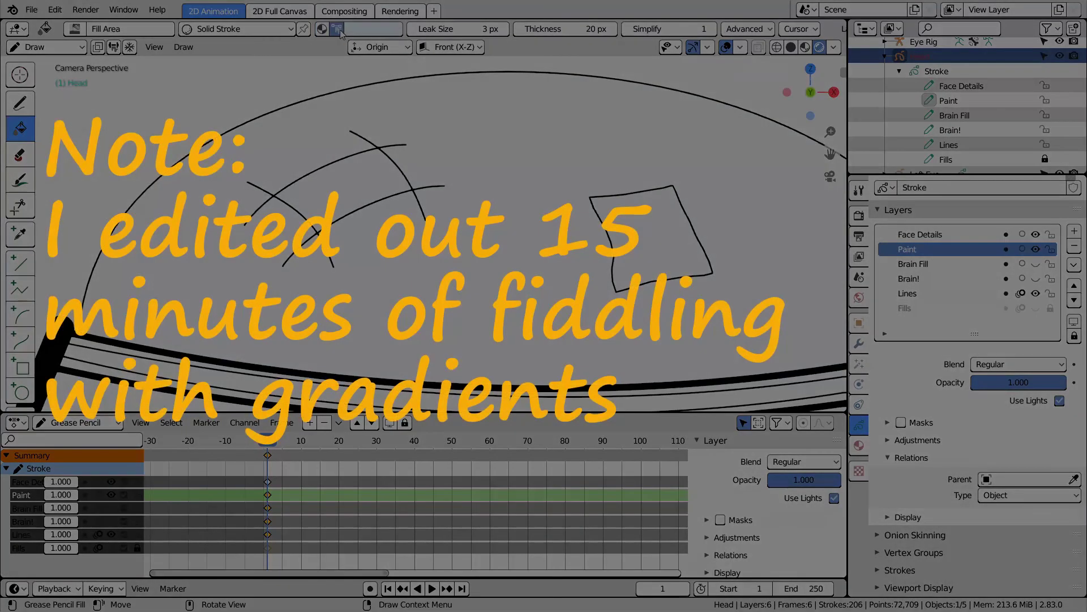
pyautogui.click(380, 35)
pyautogui.click(395, 297)
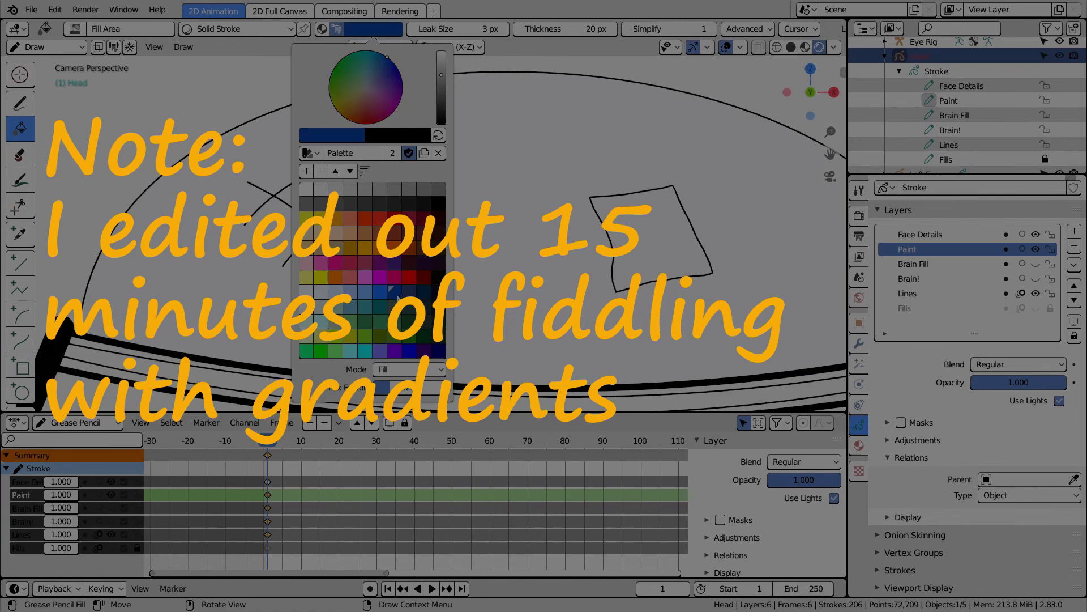
pyautogui.click(342, 191)
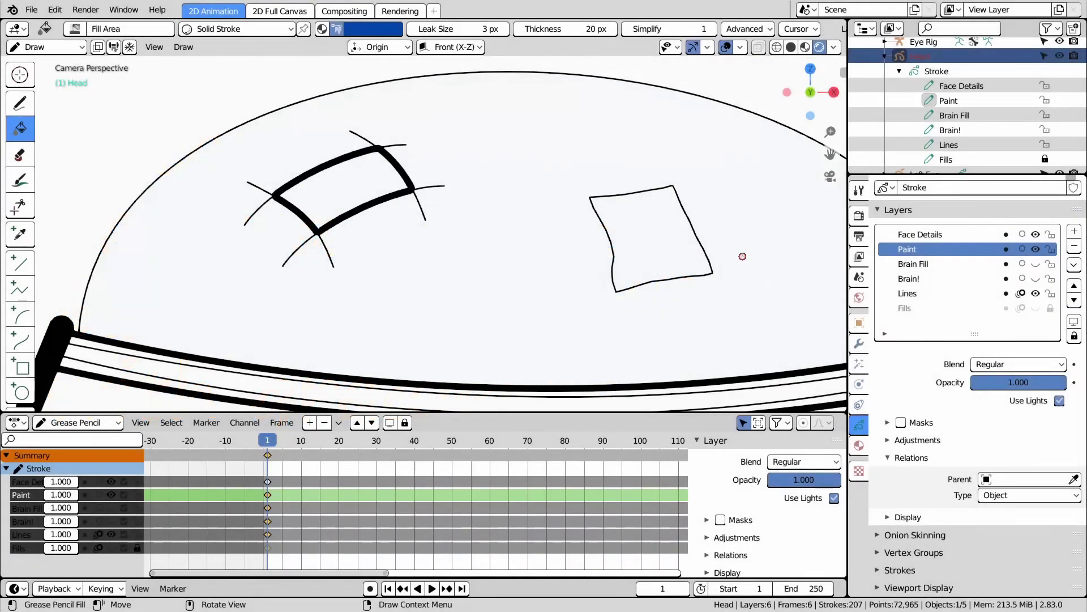
pyautogui.hotkey('ctrl', 'z')
# Switch the fill material to Solid Fill, test it in the dome's left highlight shape, and undo the fill
pyautogui.click(216, 29)
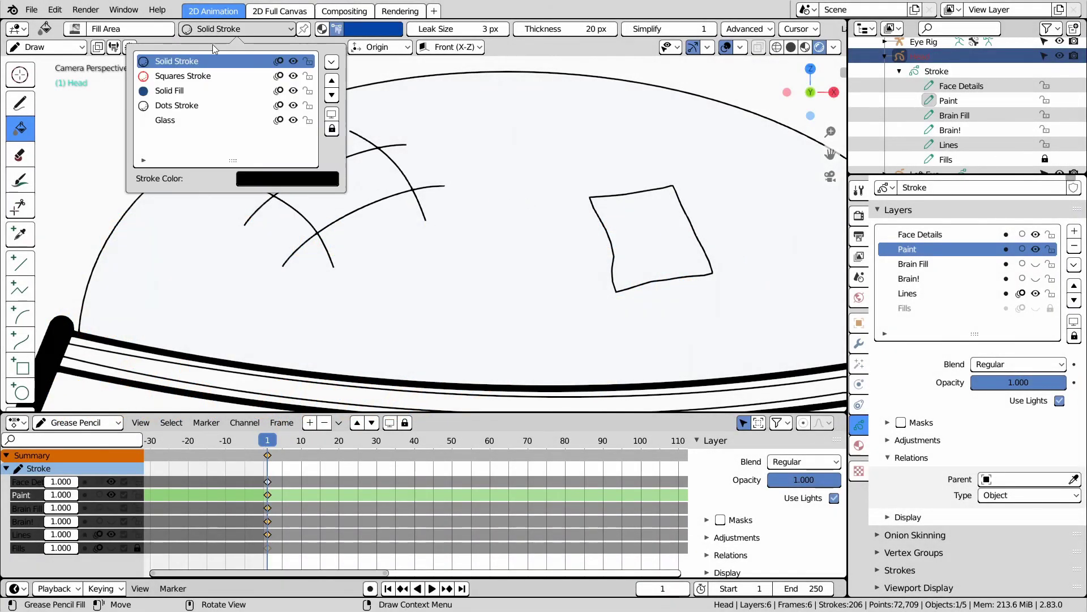
pyautogui.click(175, 91)
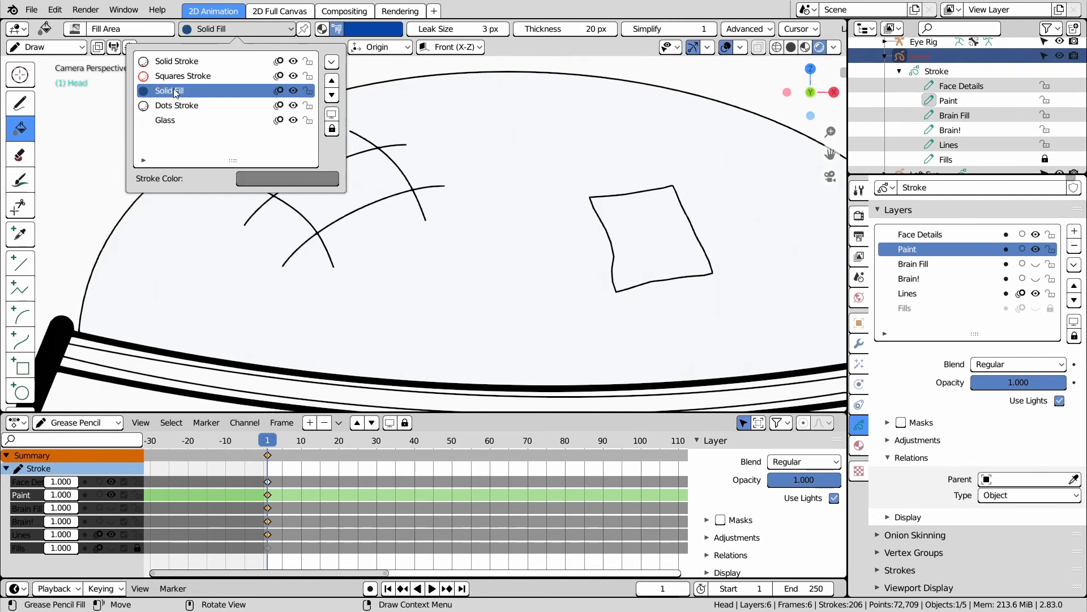
pyautogui.click(344, 194)
pyautogui.hotkey('ctrl', 'z')
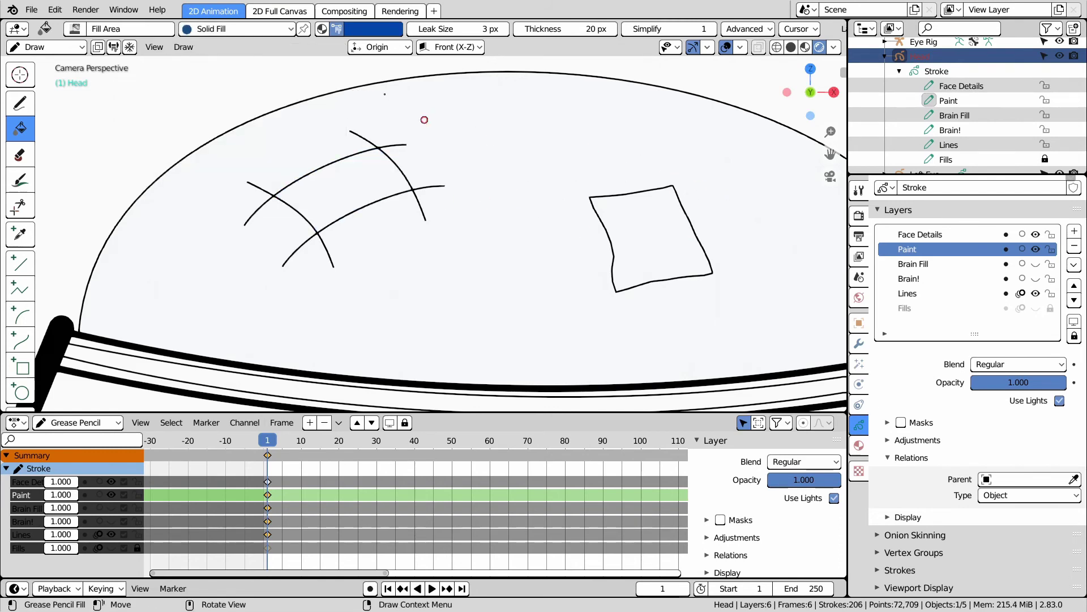
# Try filling the dome's left highlight shape with red, and undo the fill
pyautogui.click(369, 30)
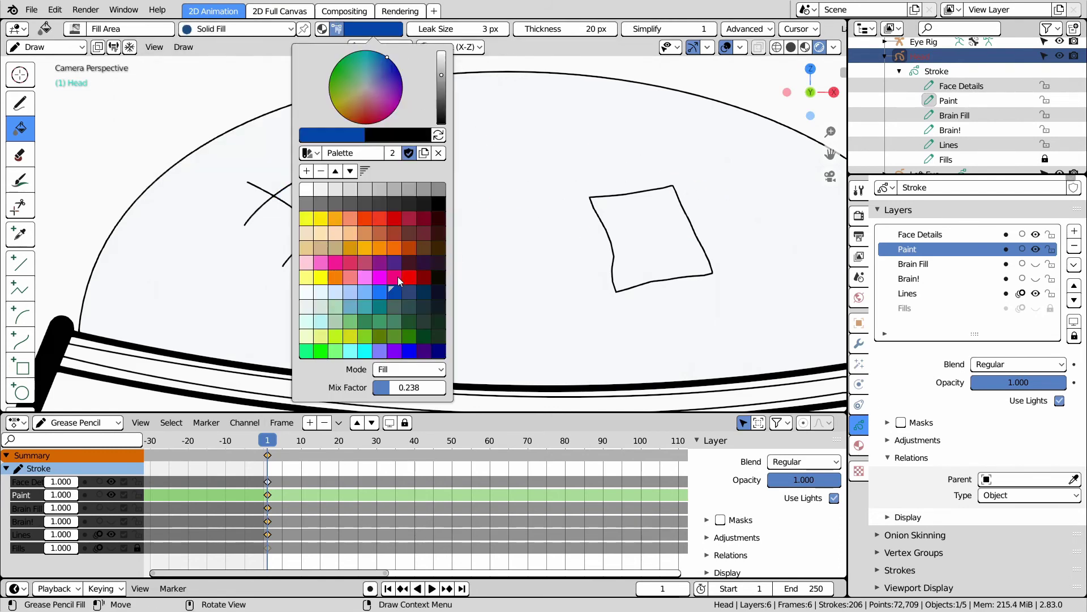
pyautogui.click(403, 278)
pyautogui.click(346, 187)
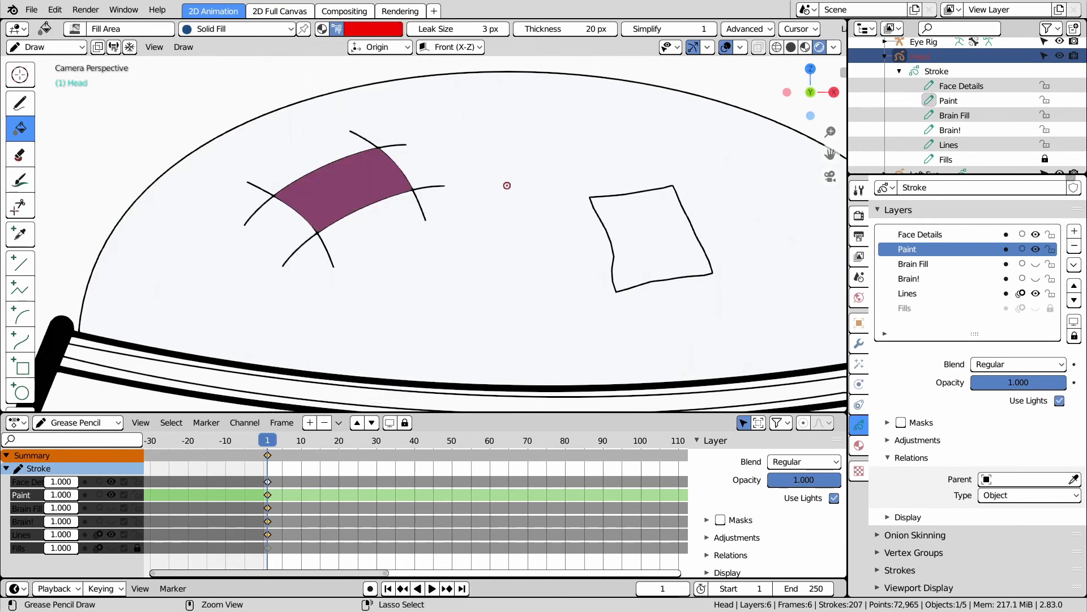
pyautogui.click(370, 31)
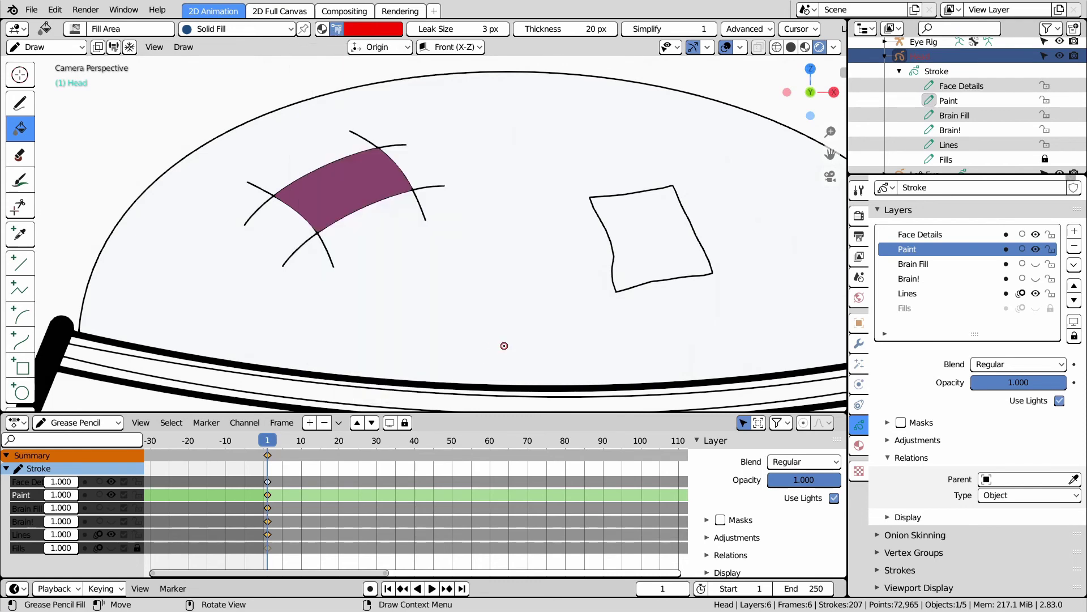
pyautogui.hotkey('ctrl', 'z')
# Choose a near-white palette colour and fill both highlight shapes inside the dome
pyautogui.click(367, 30)
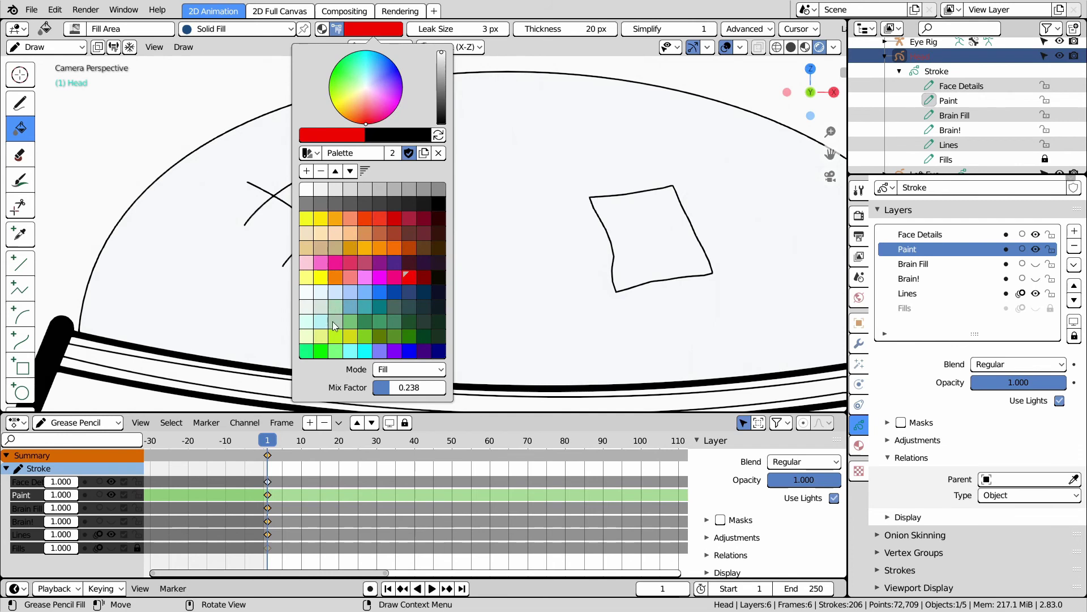
pyautogui.click(350, 189)
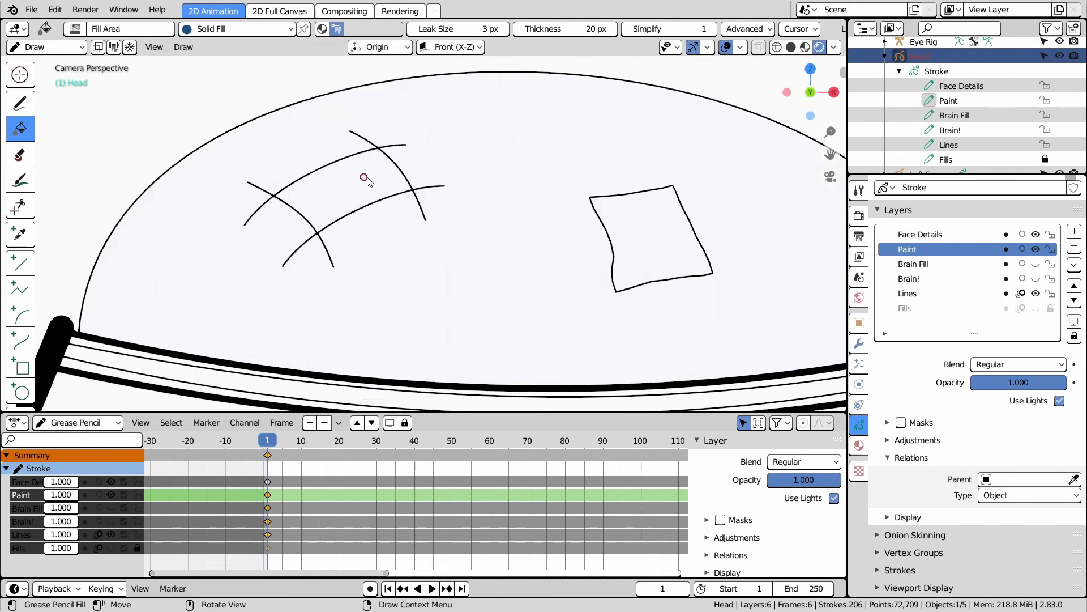
pyautogui.click(349, 177)
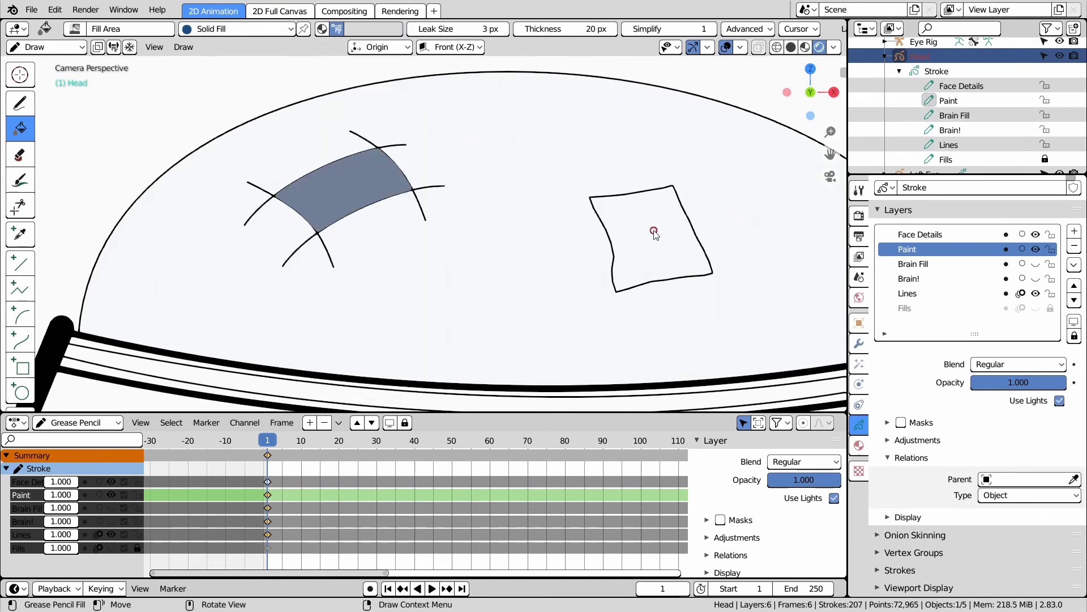
pyautogui.click(636, 214)
pyautogui.scroll(-3, 593, 226)
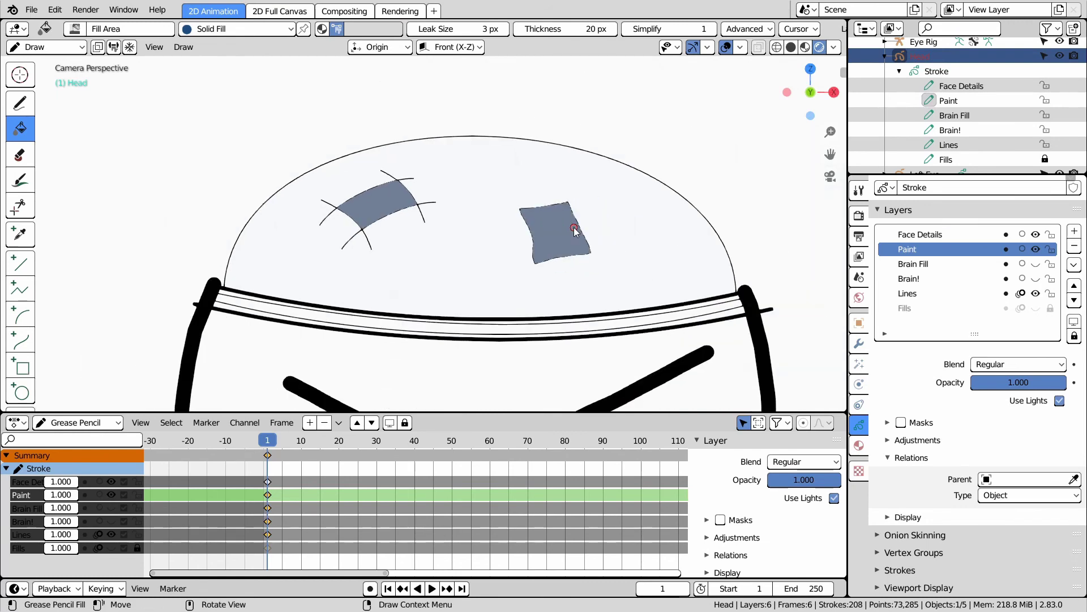
pyautogui.scroll(3, 583, 235)
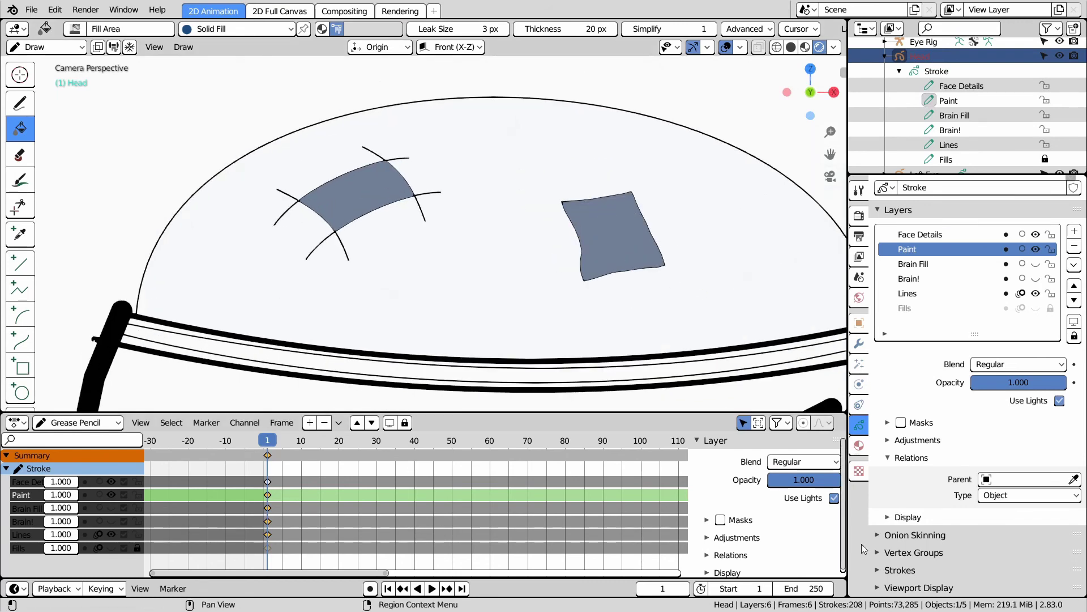
# Examine the Solid Fill material's stroke and fill surface settings
pyautogui.click(859, 445)
pyautogui.scroll(-5, 963, 442)
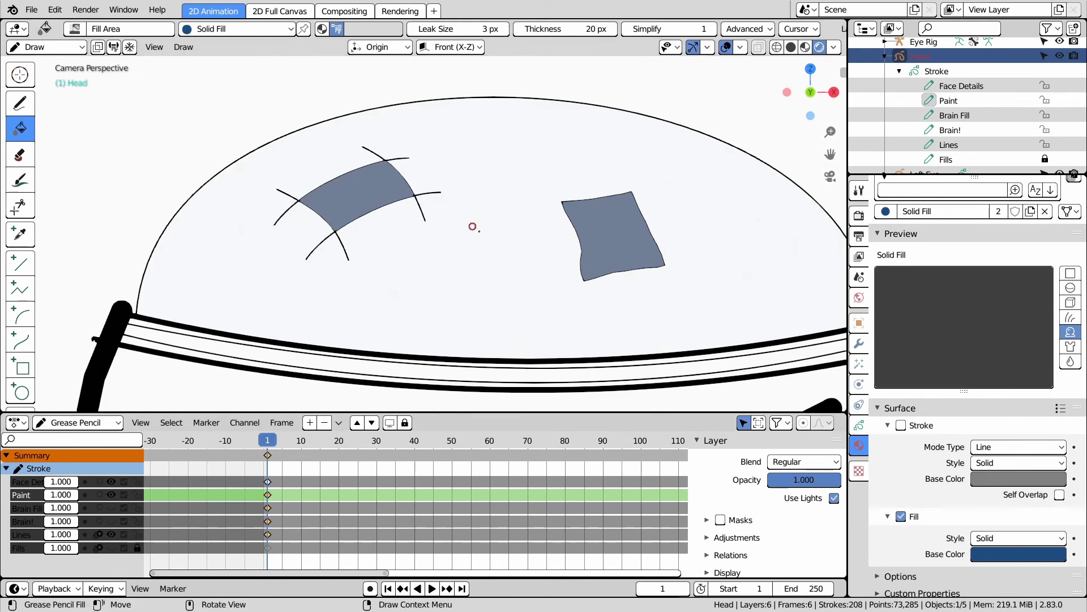
pyautogui.scroll(2, 331, 165)
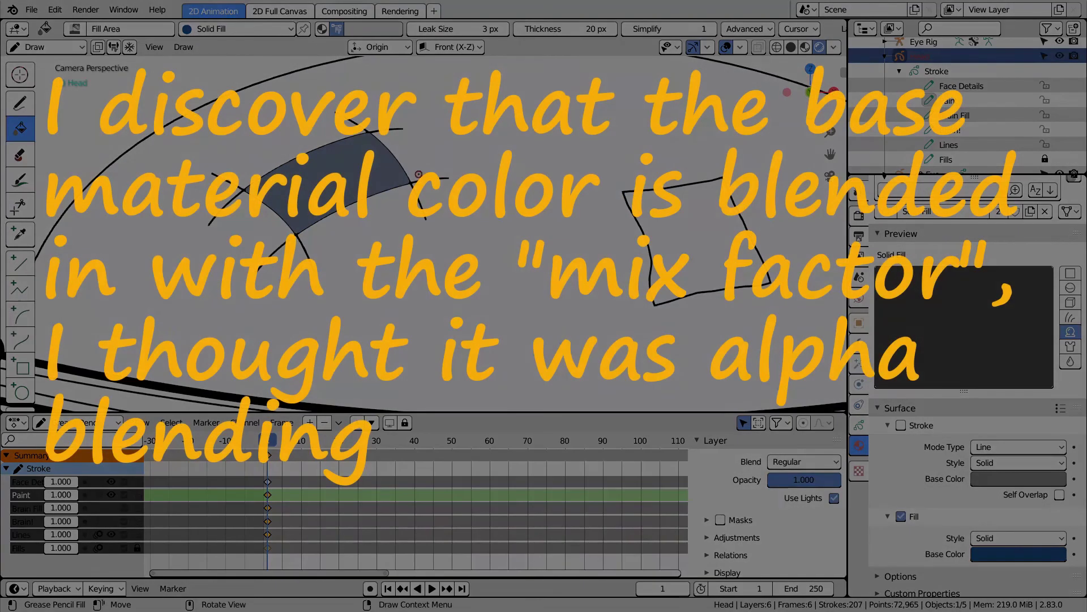
# Undo both near-white fills, choose orange from the palette, and fill the dome's two highlight shapes
pyautogui.hotkey('ctrl', 'z')
pyautogui.hotkey('ctrl', 'z')
pyautogui.click(365, 34)
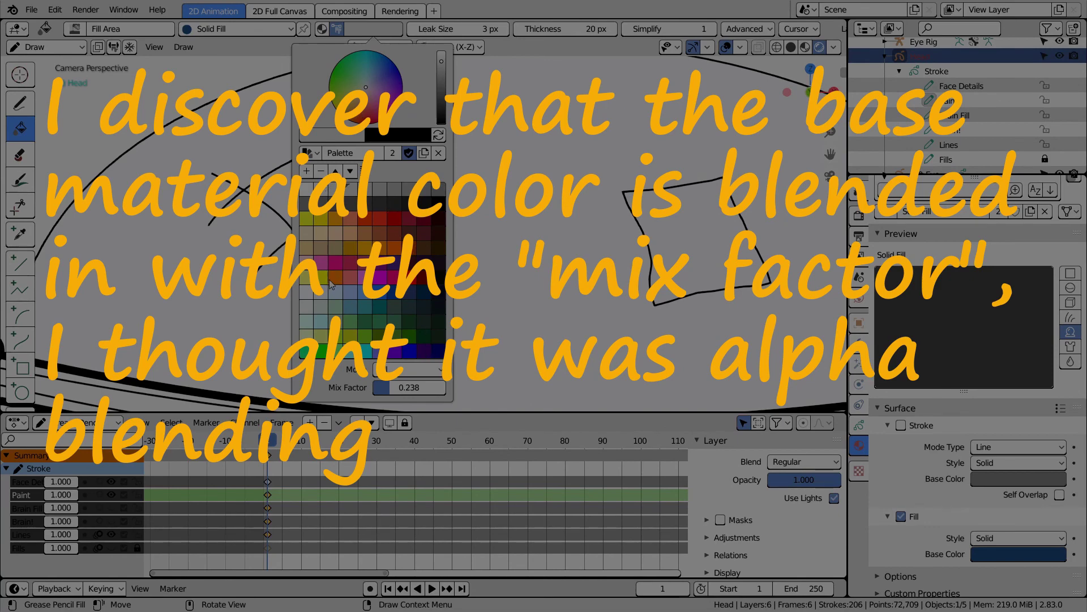
pyautogui.click(334, 284)
pyautogui.click(335, 175)
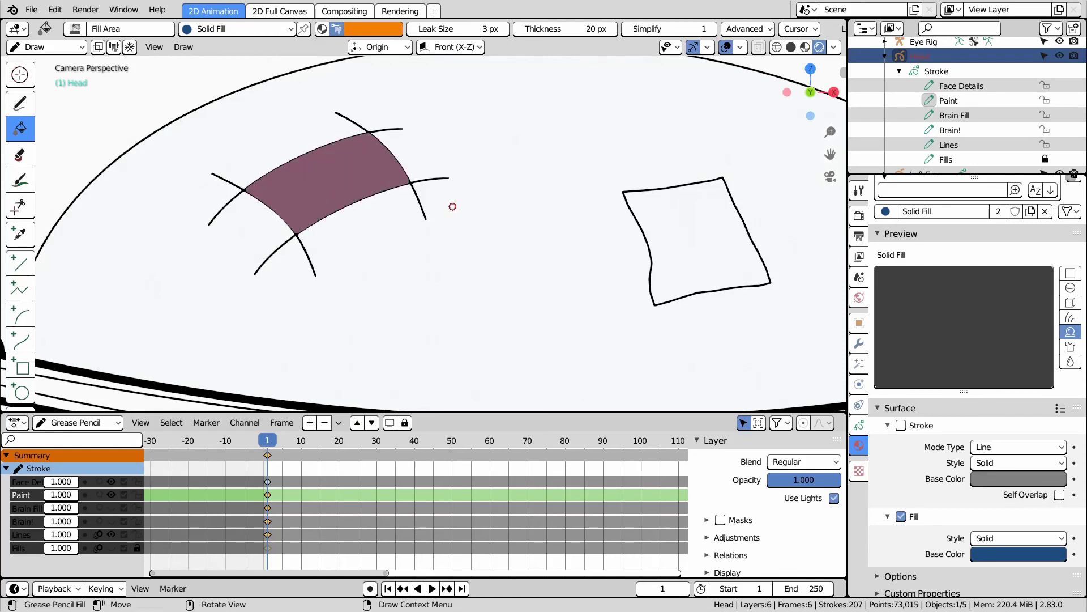
pyautogui.click(670, 227)
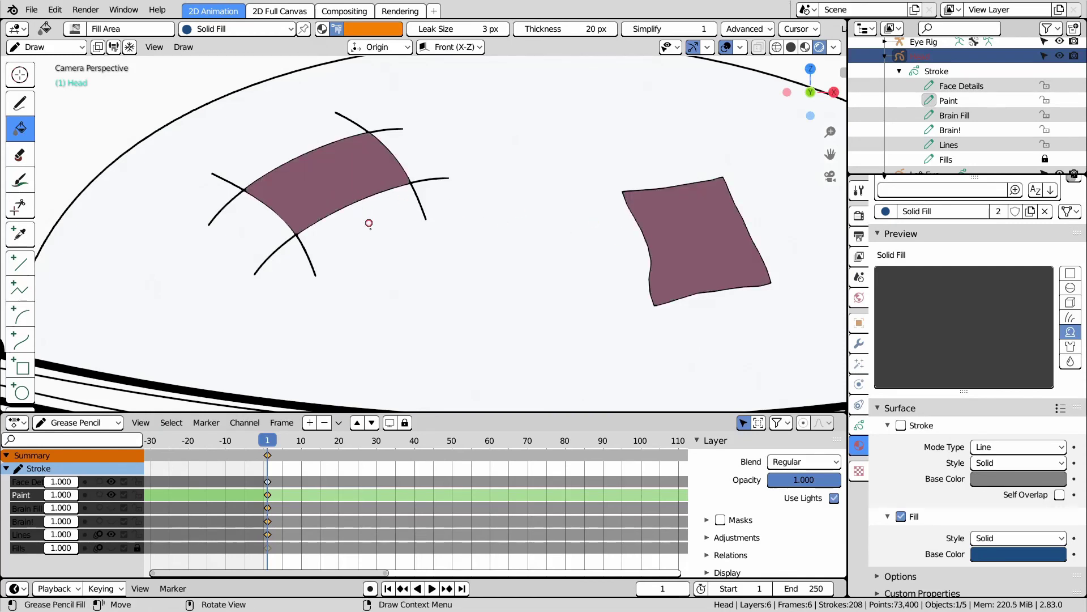
# Undo both orange fills, choose a bright green colour, and fill the dome's two highlight shapes
pyautogui.hotkey('ctrl', 'z')
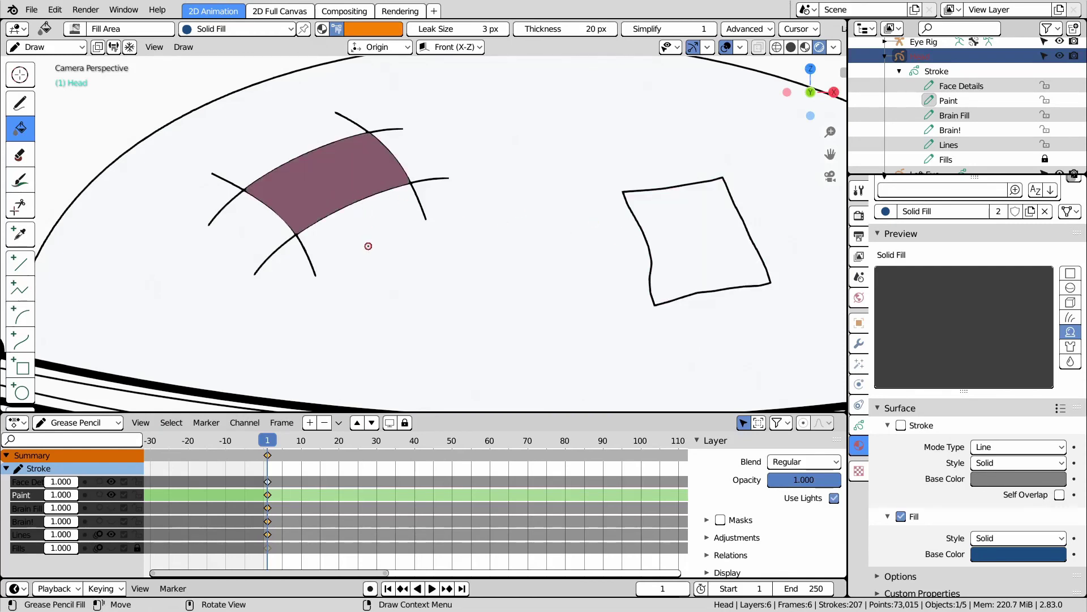
pyautogui.hotkey('ctrl', 'z')
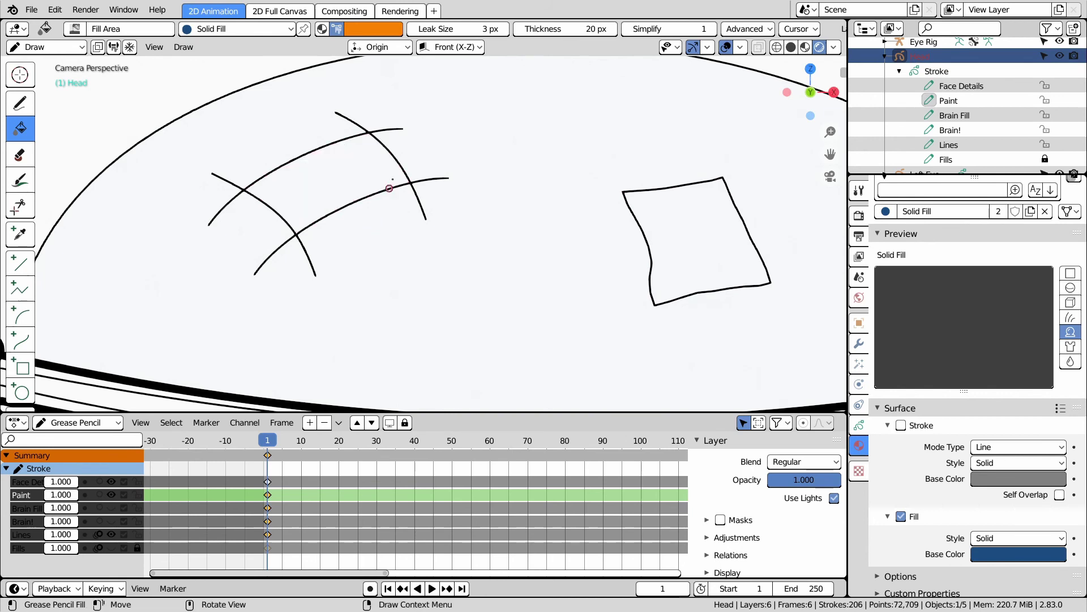
pyautogui.click(371, 31)
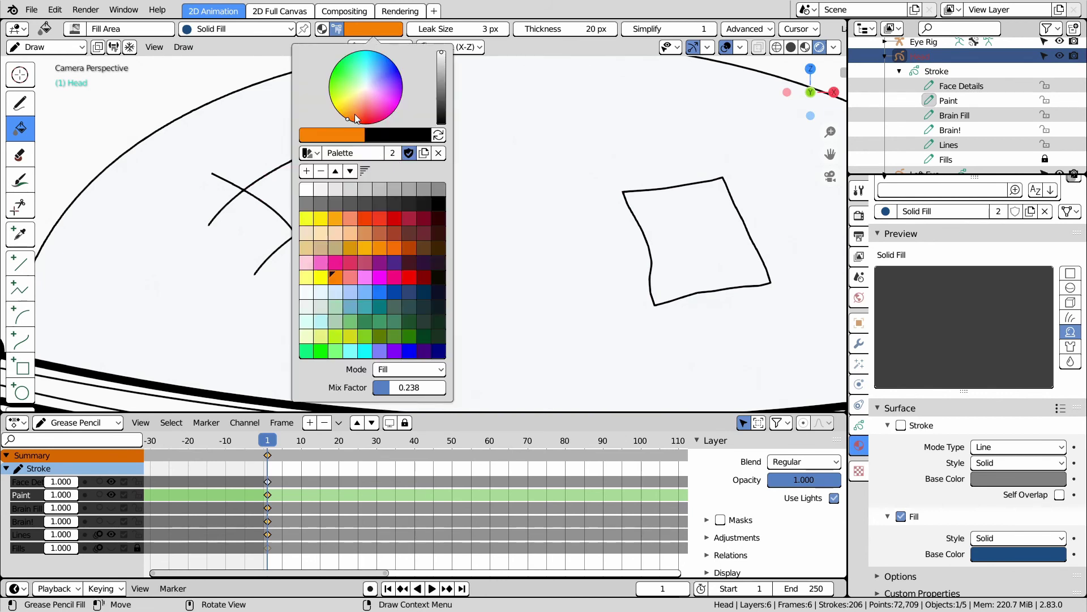
pyautogui.click(339, 77)
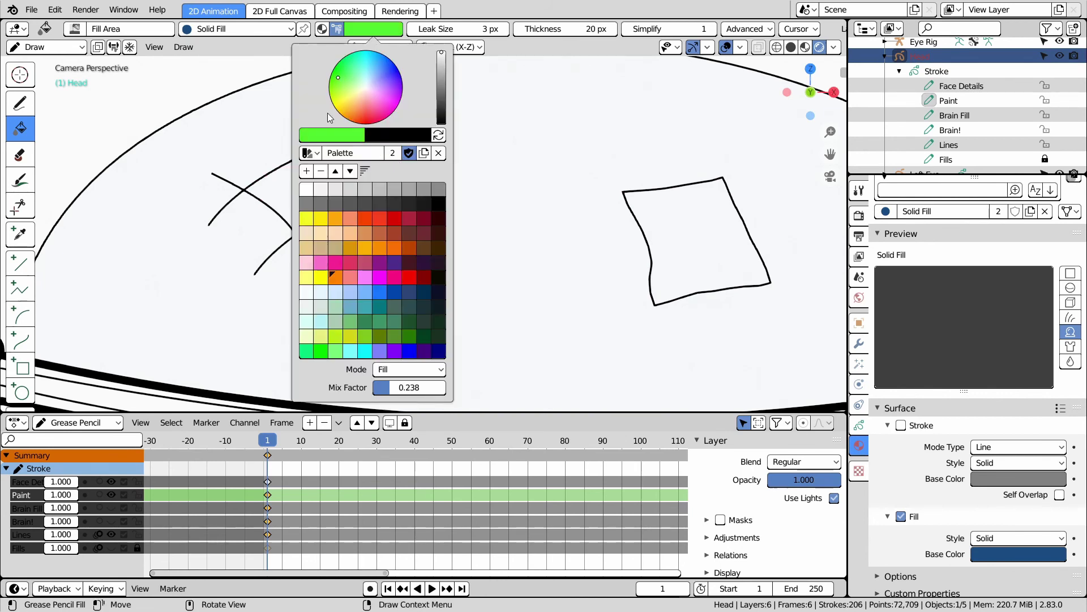
pyautogui.click(288, 176)
pyautogui.click(712, 235)
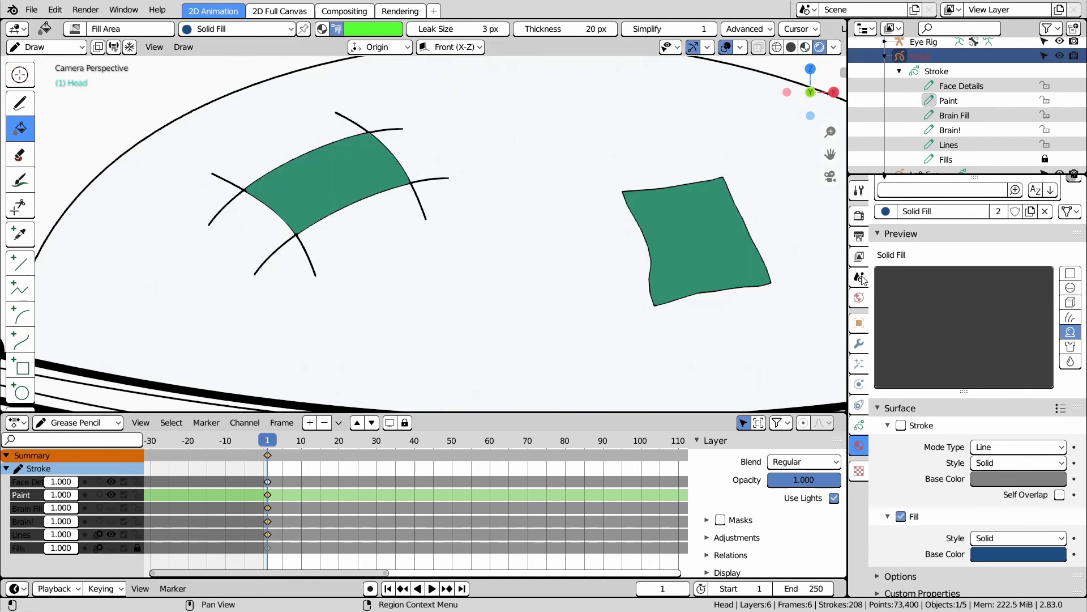
# Undo both green fills, try a light-blue palette colour on the dome's left highlight shape, and undo that fill
pyautogui.hotkey('ctrl', 'z')
pyautogui.hotkey('ctrl', 'z')
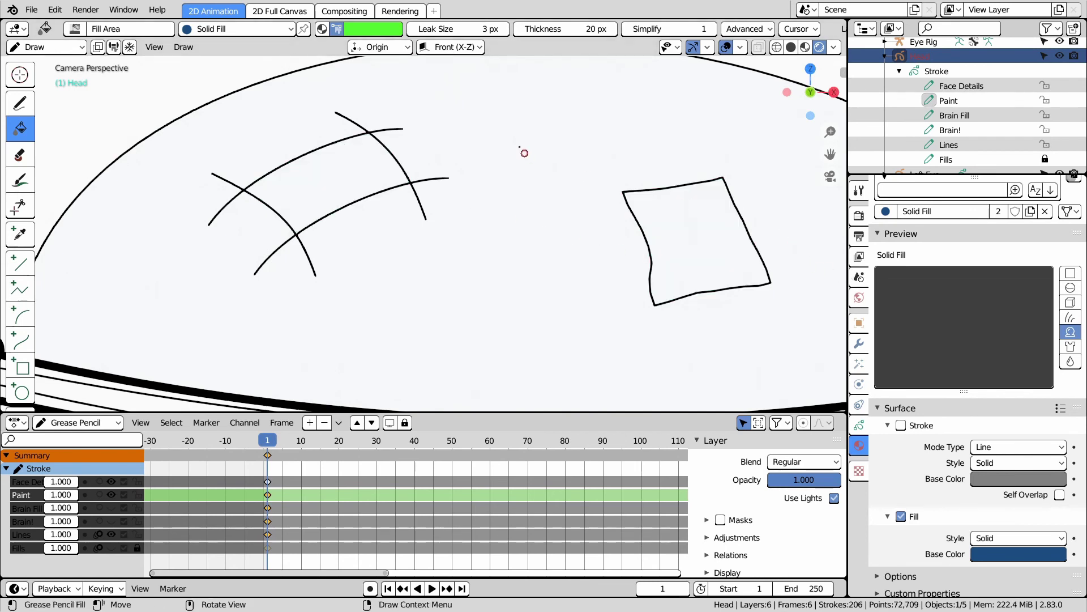
pyautogui.click(374, 29)
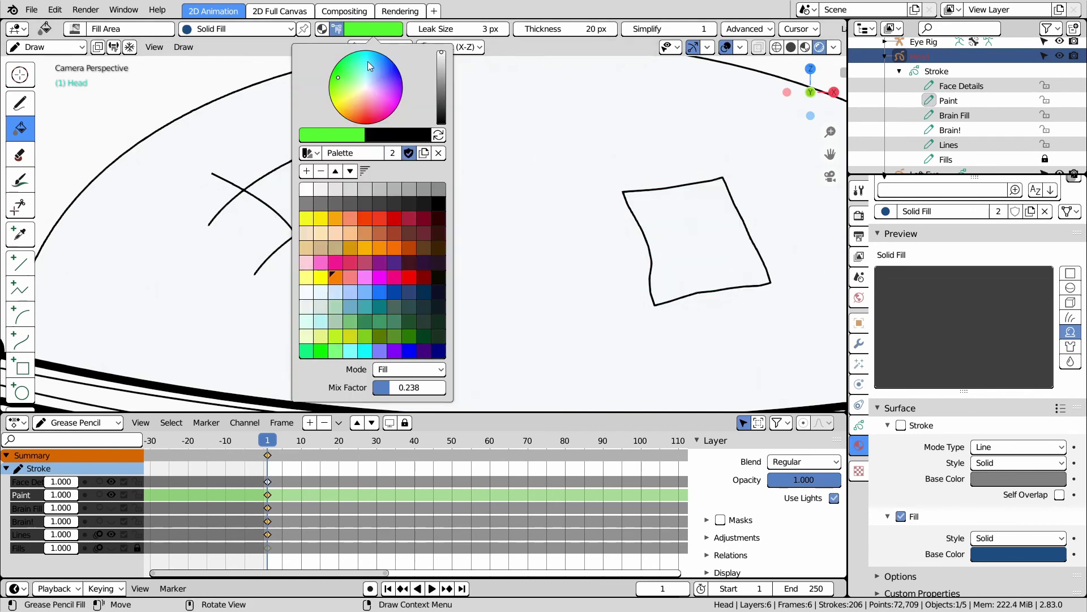
pyautogui.click(368, 293)
pyautogui.click(323, 175)
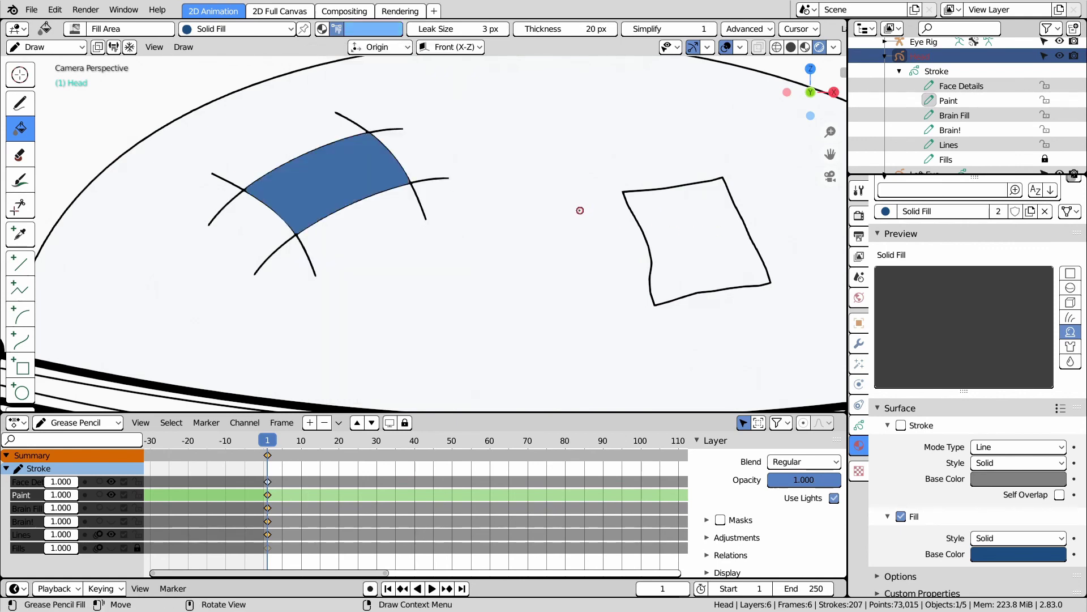
pyautogui.hotkey('ctrl', 'z')
# Raise the Mix Factor of the light-blue fill colour
pyautogui.click(368, 33)
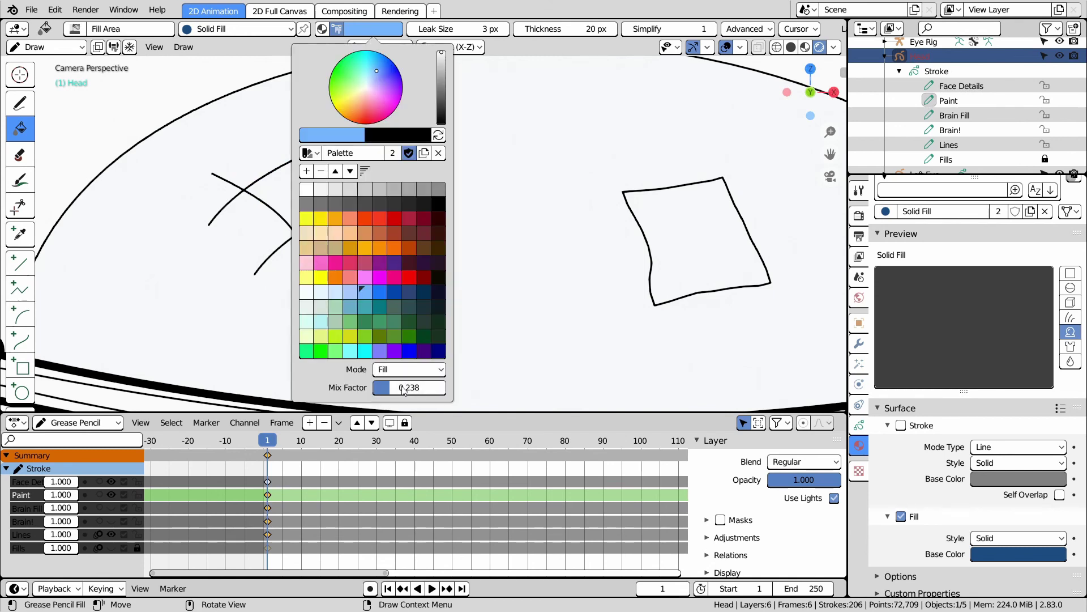
pyautogui.moveTo(393, 395); pyautogui.dragTo(436, 389)
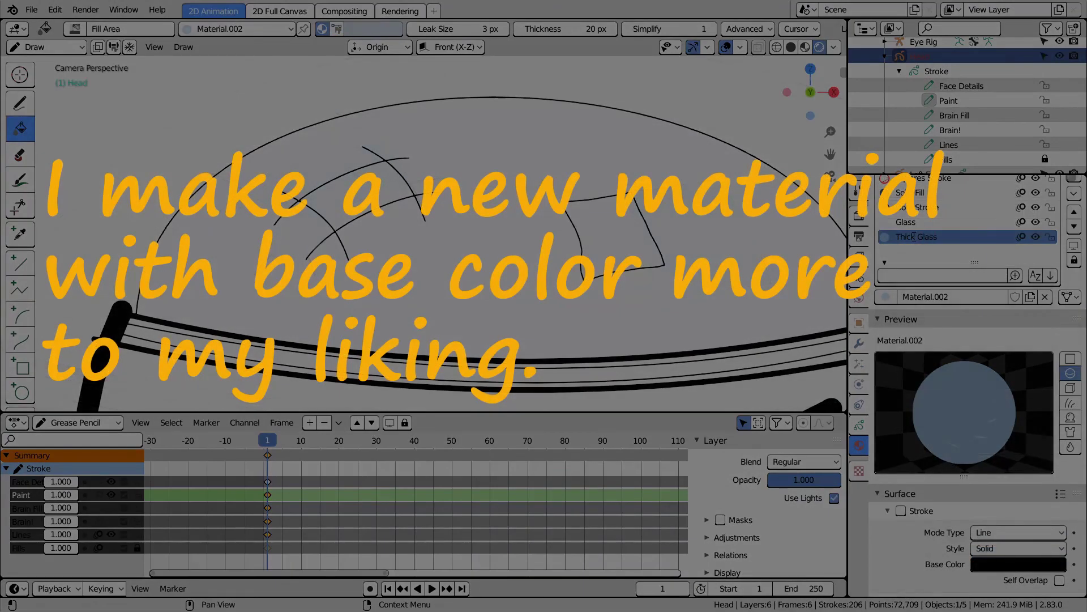
# Name the new light-blue material Thick Glass and fill both highlight shapes inside the dome with it
pyautogui.click(913, 236)
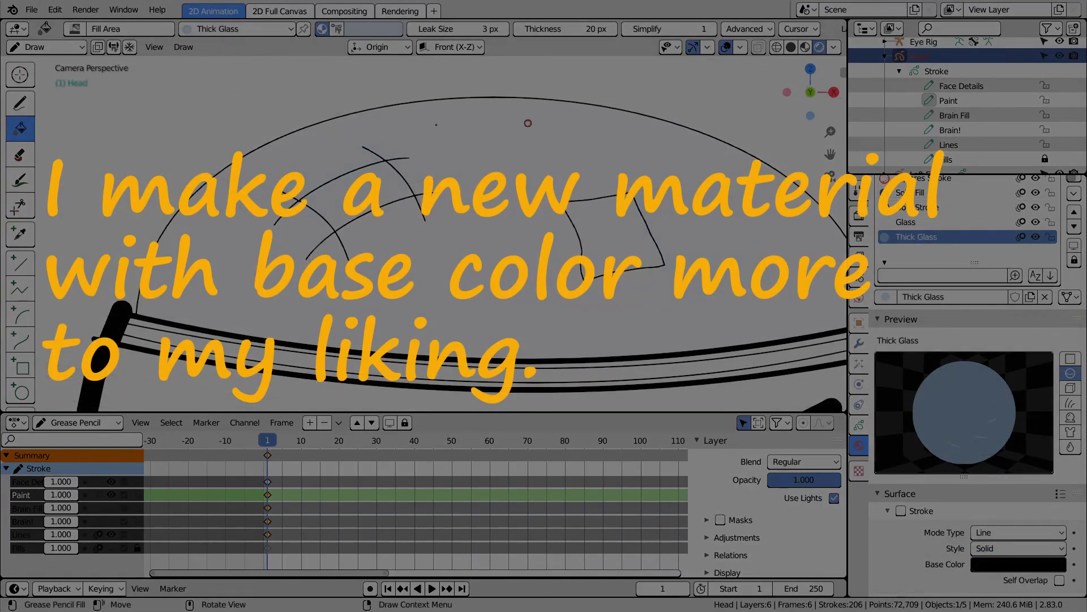
pyautogui.click(388, 190)
pyautogui.click(614, 238)
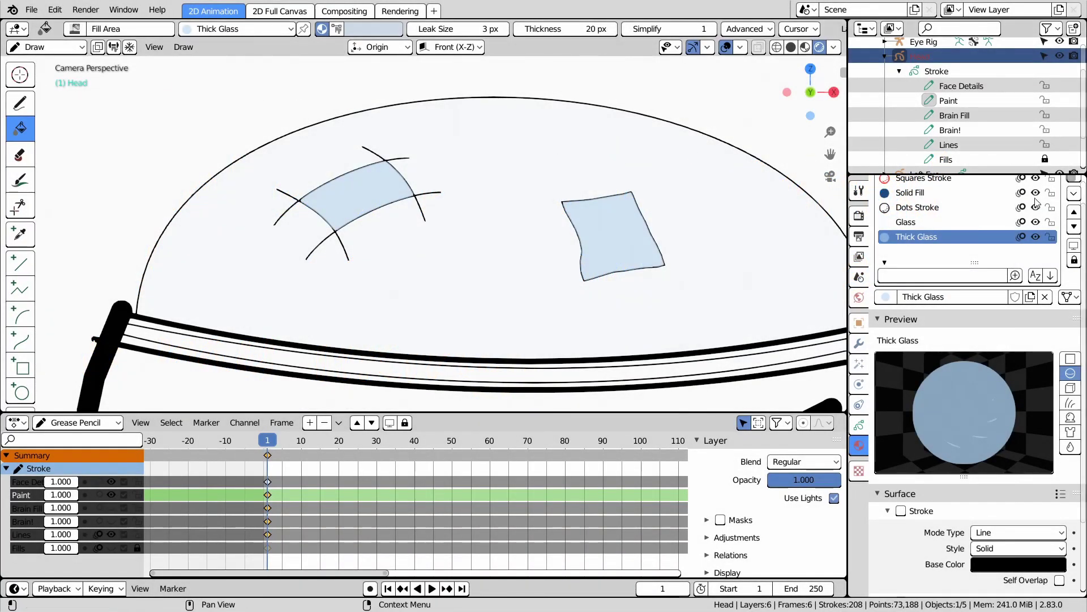
# Show the Brain Fill layer, switch the Paint and Face Details layers off and on, and check the glass highlights over the brain
pyautogui.scroll(1, 968, 340)
pyautogui.click(859, 425)
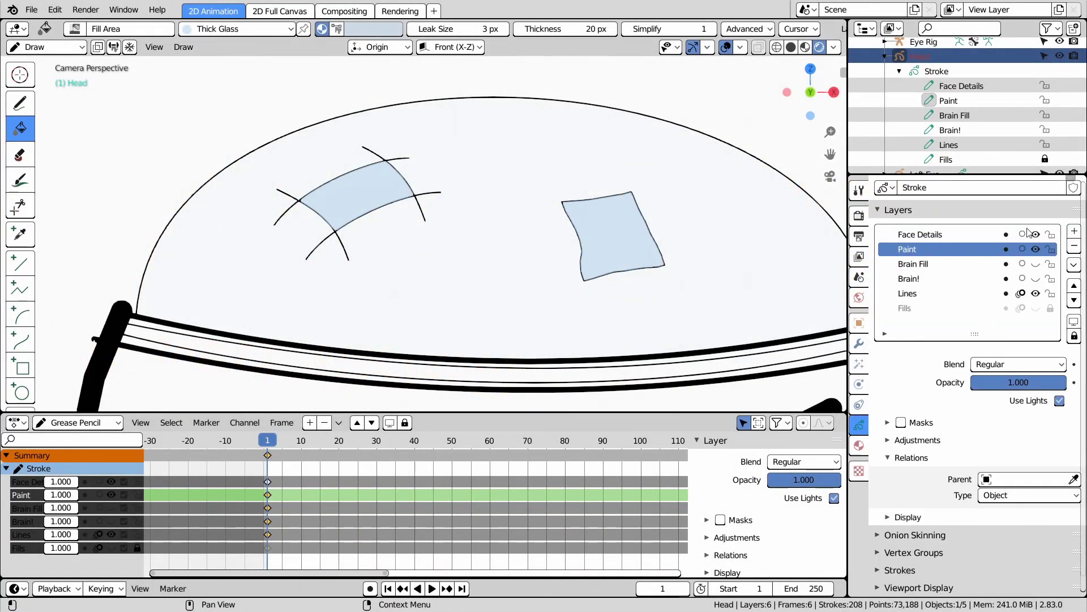
pyautogui.click(1037, 249)
pyautogui.click(1036, 249)
pyautogui.click(1036, 264)
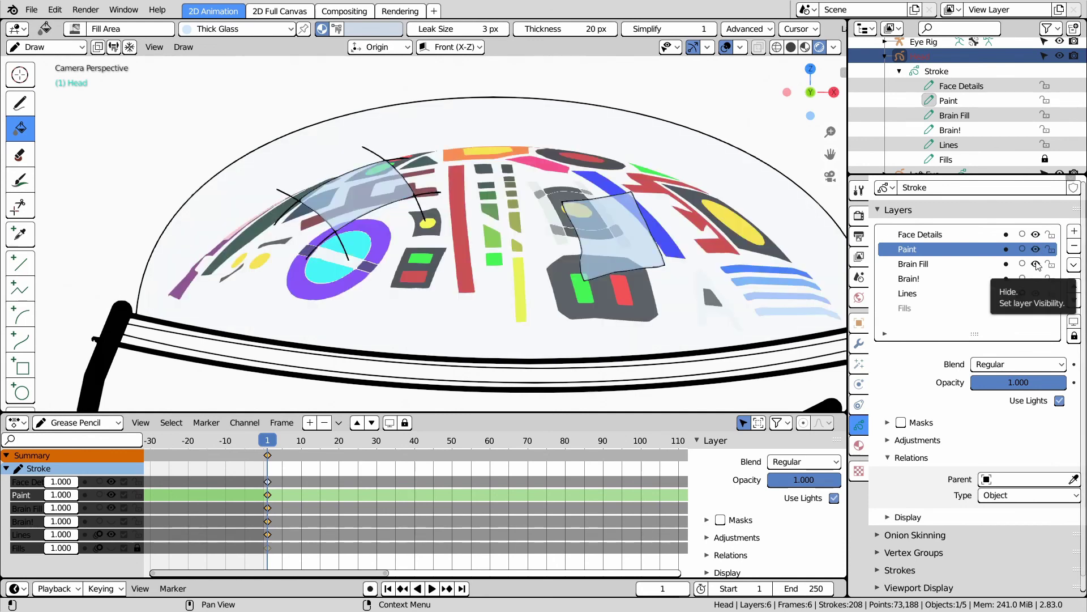
pyautogui.click(1036, 234)
pyautogui.click(1036, 235)
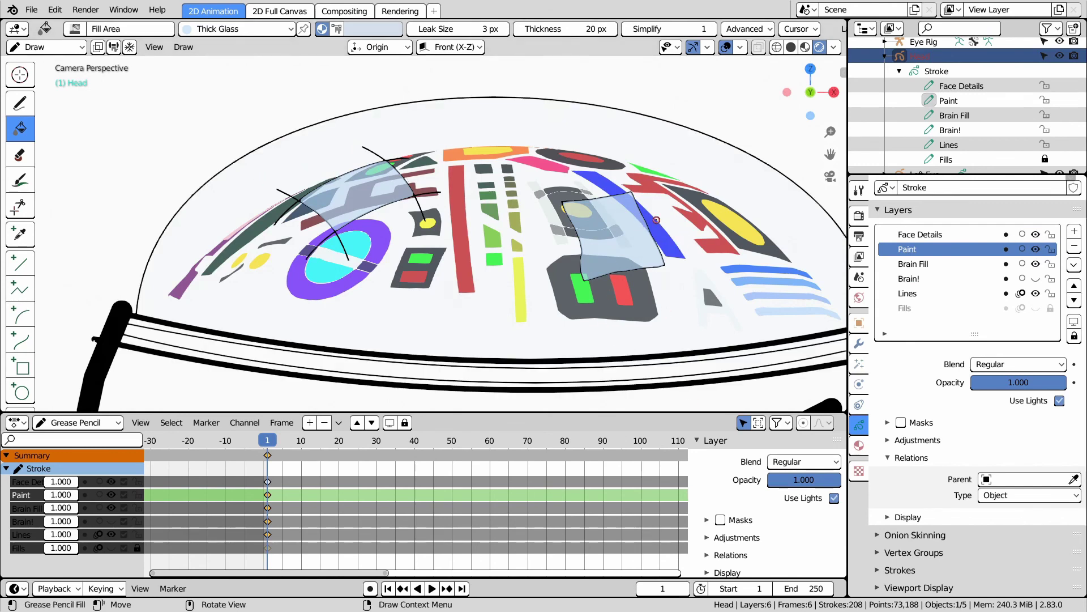
pyautogui.scroll(2, 657, 222)
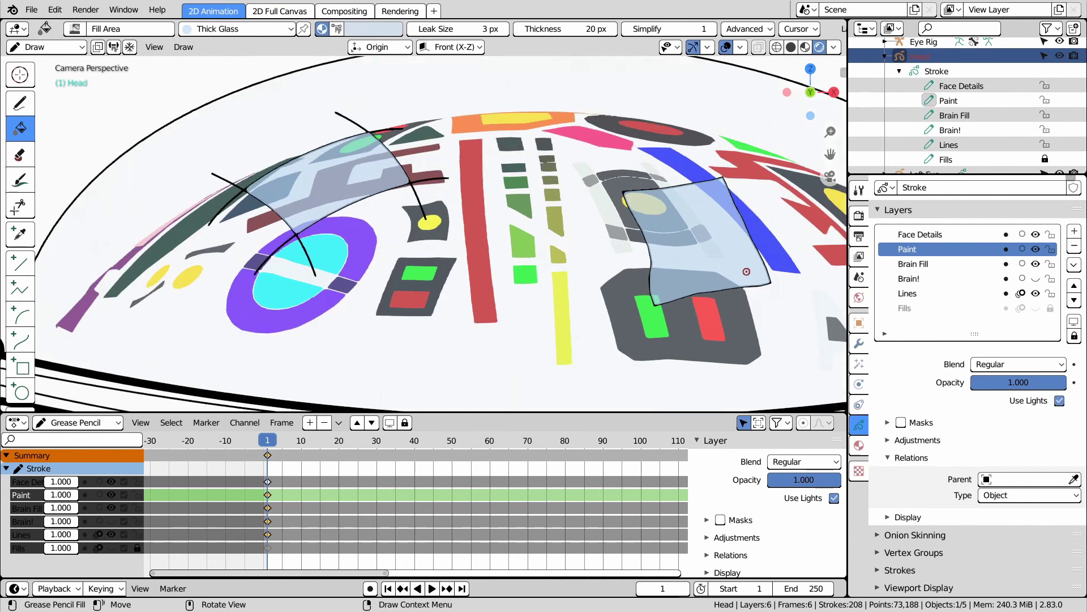
pyautogui.scroll(-5, 516, 243)
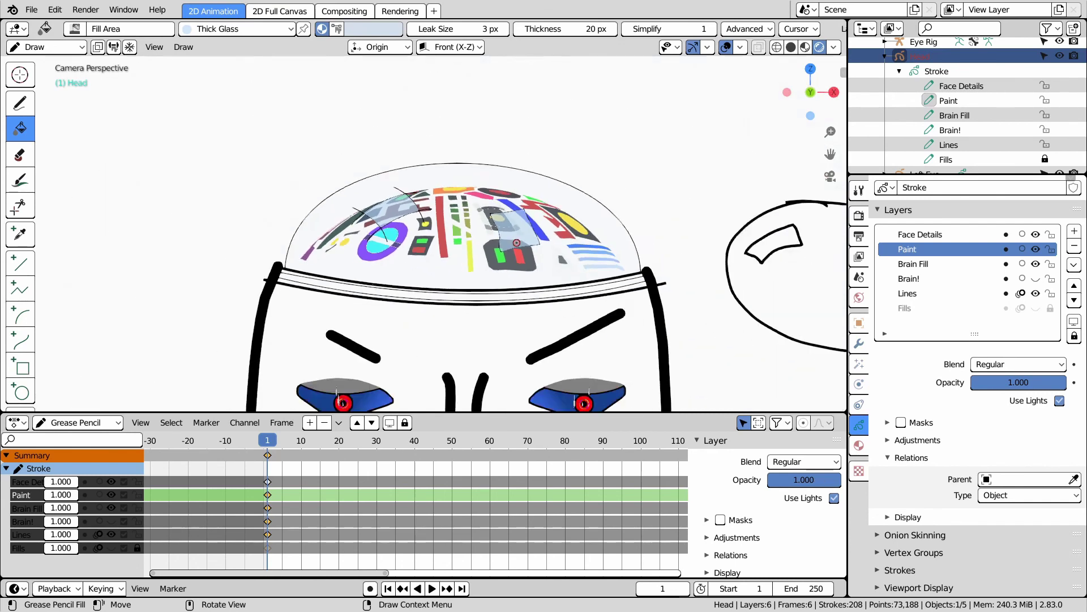
pyautogui.scroll(1, 512, 292)
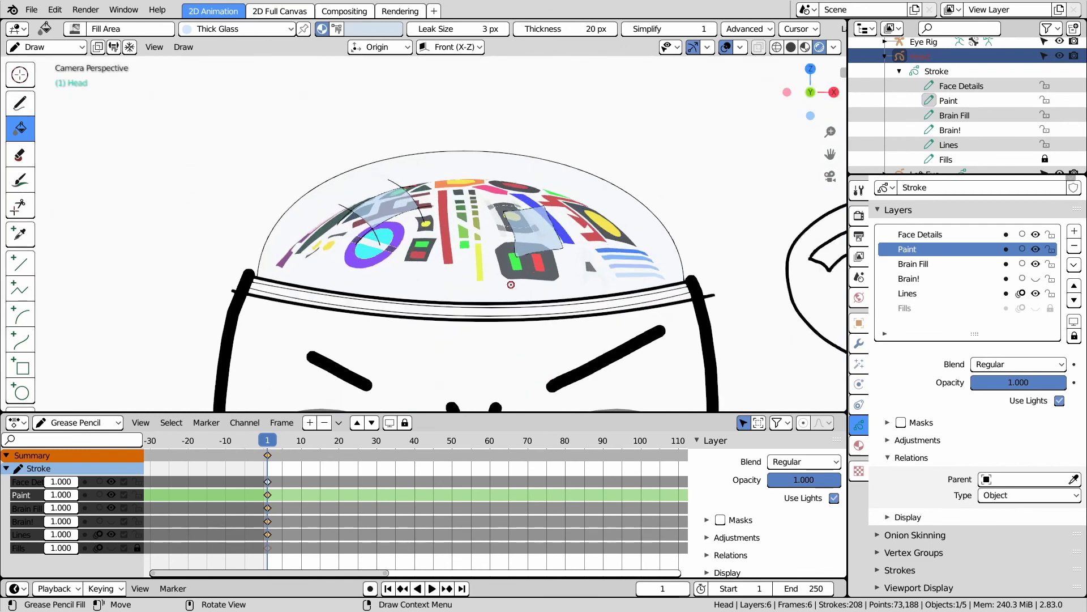